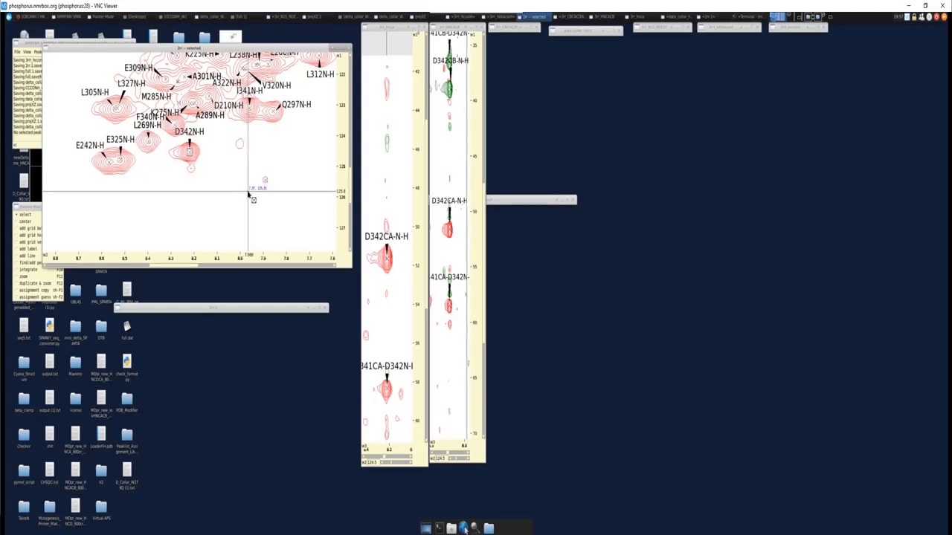
# Center the spectra on the E325N-H peak of the HSQC and inspect its CB region in the HNCACB strip
pyautogui.scroll(-2, 252, 177)
pyautogui.scroll(-2, 240, 175)
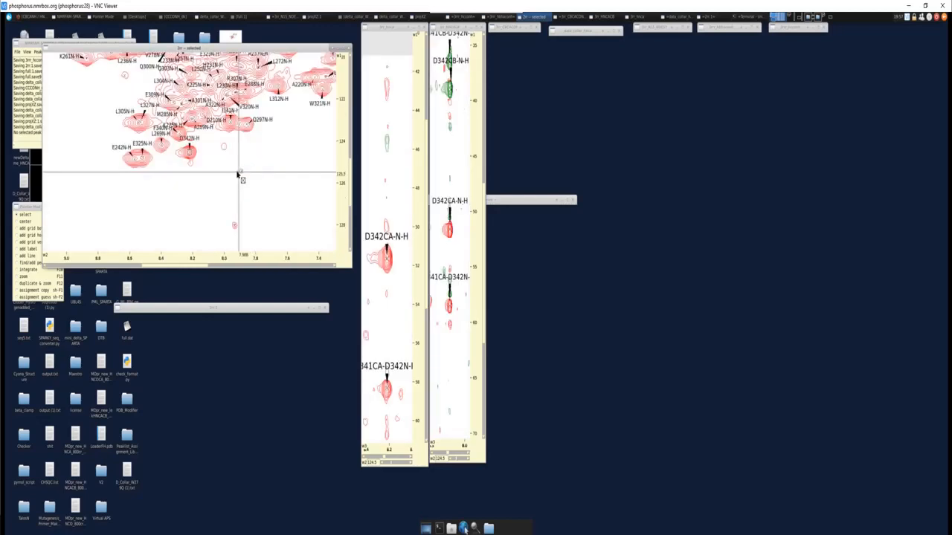
pyautogui.click(143, 159)
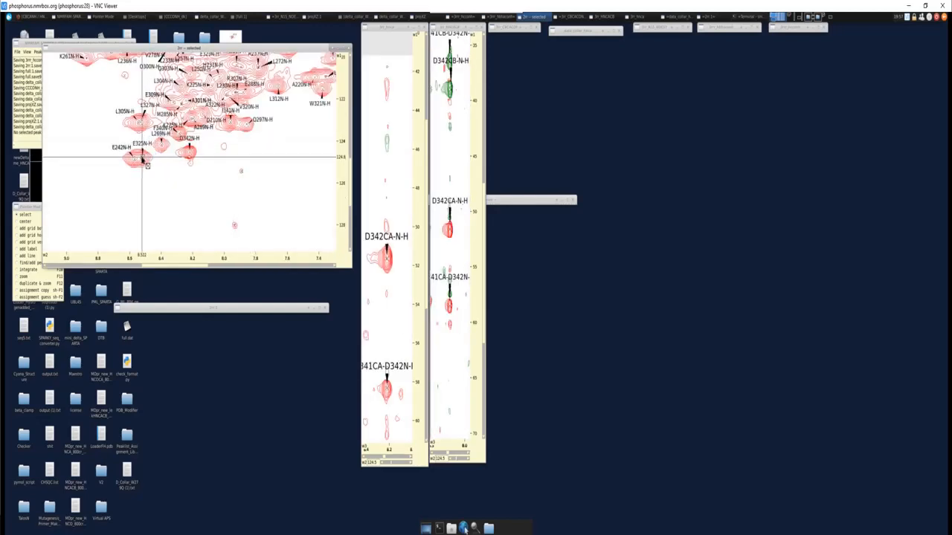
pyautogui.press('v')
pyautogui.press('c')
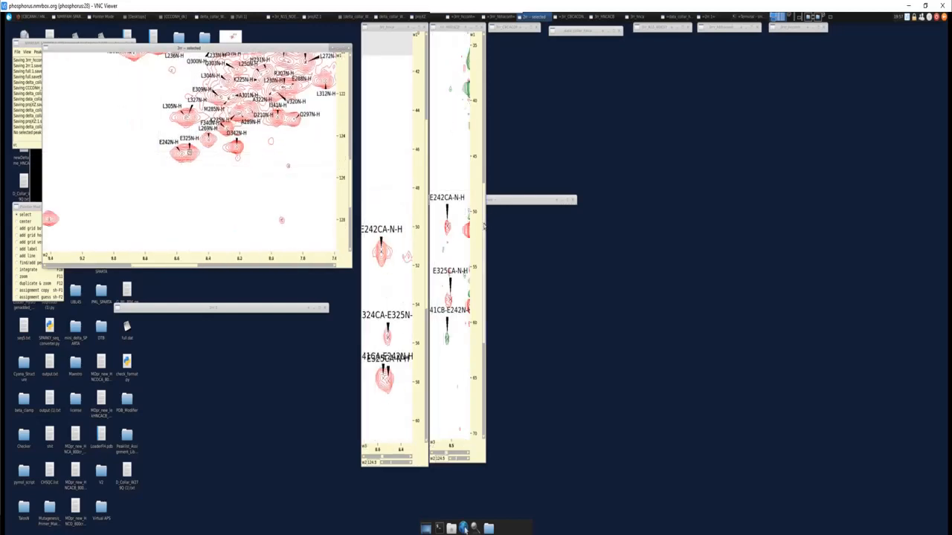
pyautogui.moveTo(484, 230); pyautogui.dragTo(479, 176)
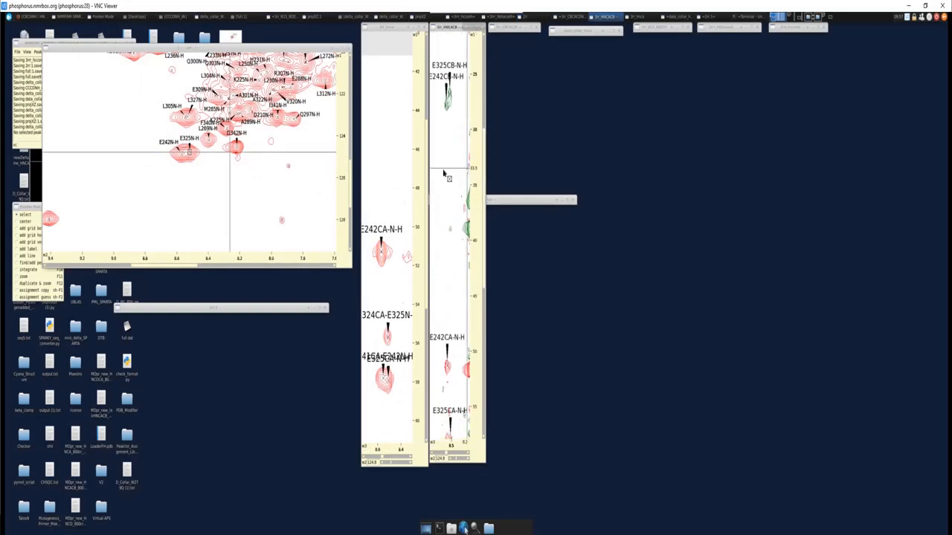
# Center the HSQC, HNCA and HNCACB views on the E242N-H peak
pyautogui.click(182, 153)
pyautogui.press('v')
pyautogui.press('c')
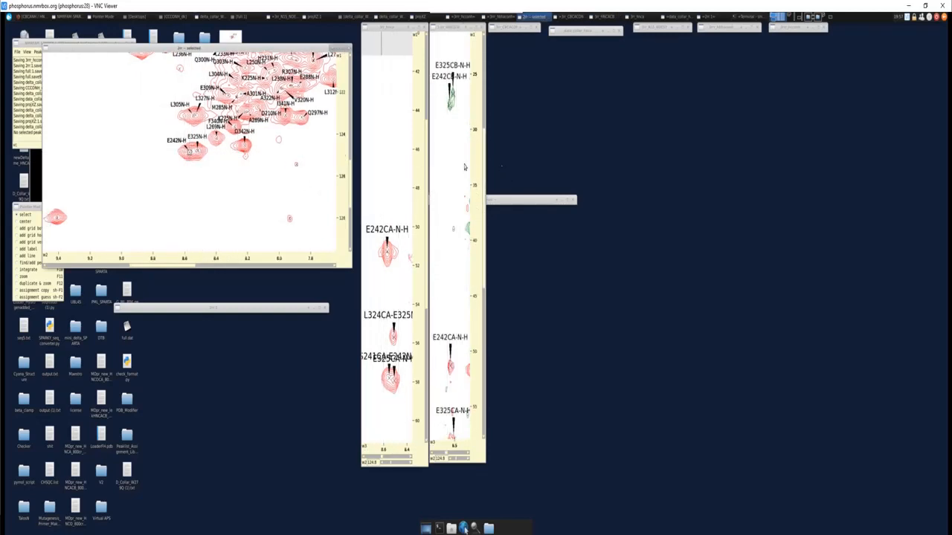
# Center the views on the E309N-H peak and examine its CA and CB peaks in the HNCACB strip
pyautogui.click(229, 96)
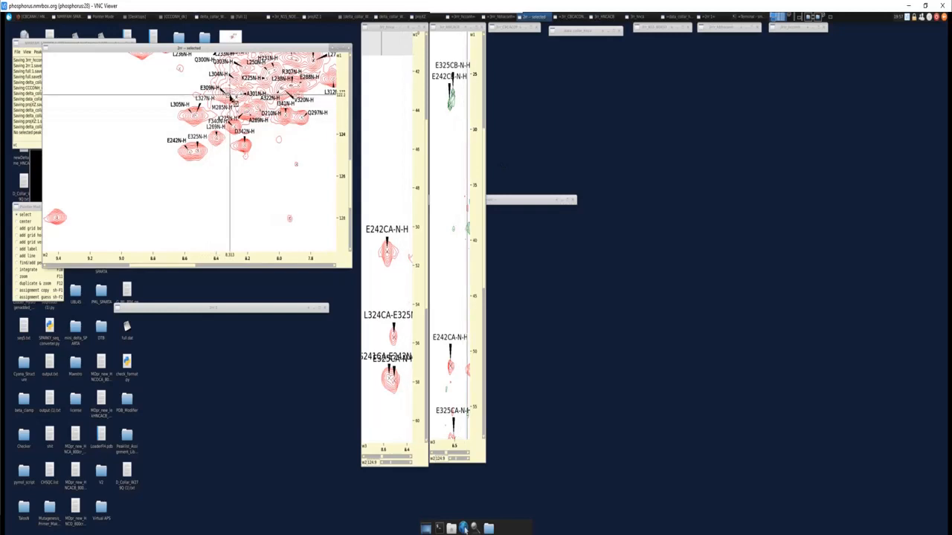
pyautogui.press('v')
pyautogui.press('c')
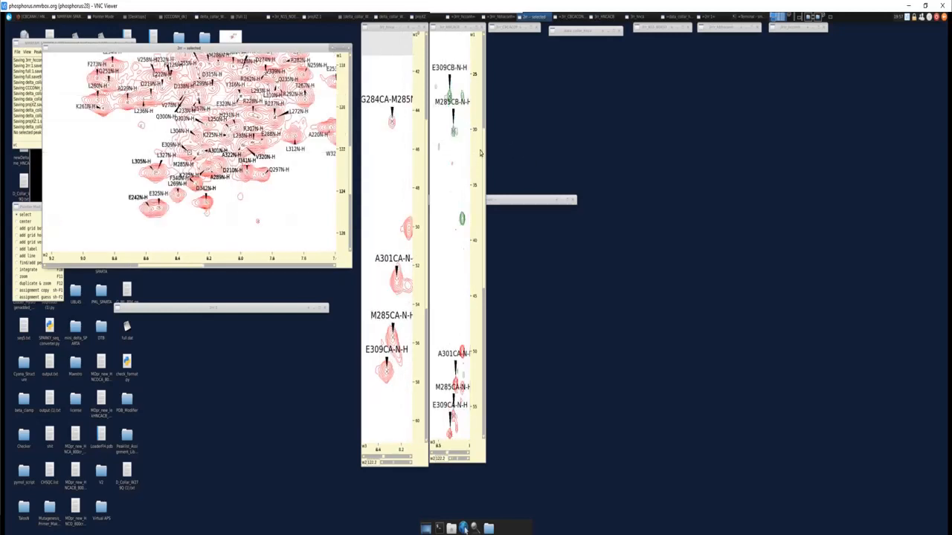
pyautogui.scroll(-3, 464, 179)
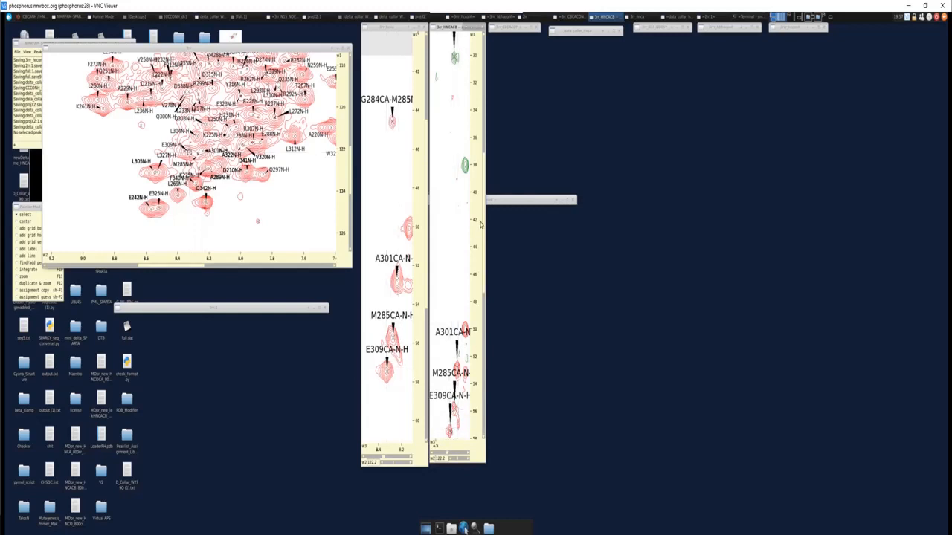
pyautogui.scroll(3, 449, 99)
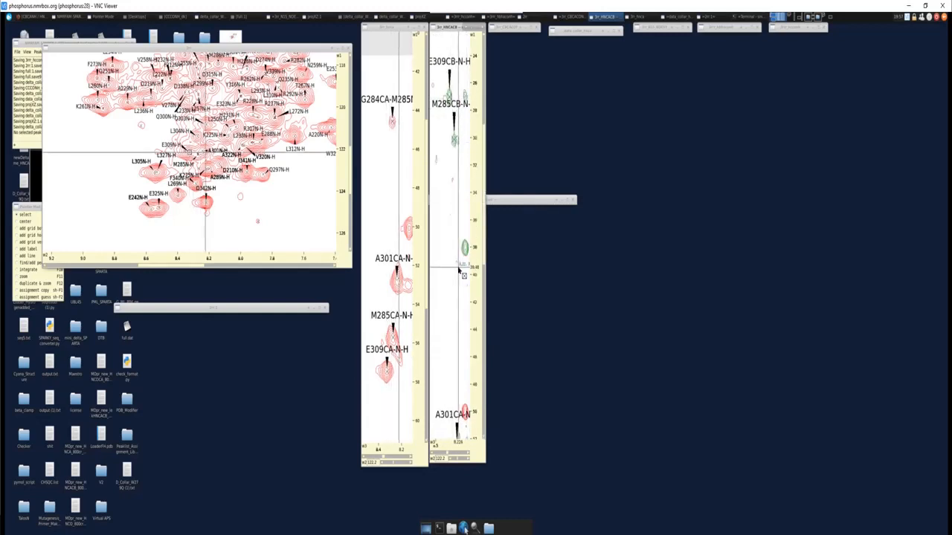
pyautogui.scroll(-4, 458, 270)
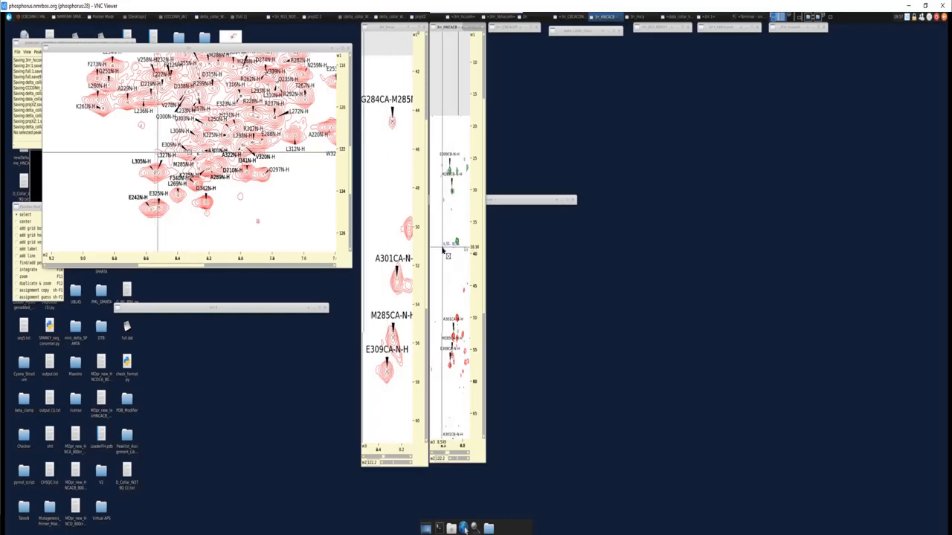
pyautogui.scroll(2, 455, 246)
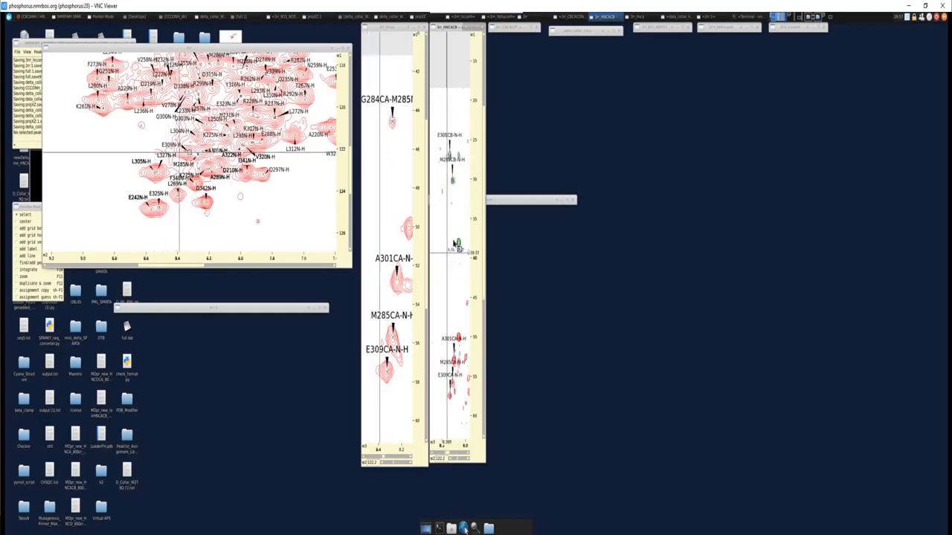
# Inspect the preceding-residue 308CA-E309N-H peak in the HNCA strip and the high-ppm end of the HNCACB strip
pyautogui.click(426, 161)
pyautogui.scroll(-5, 425, 162)
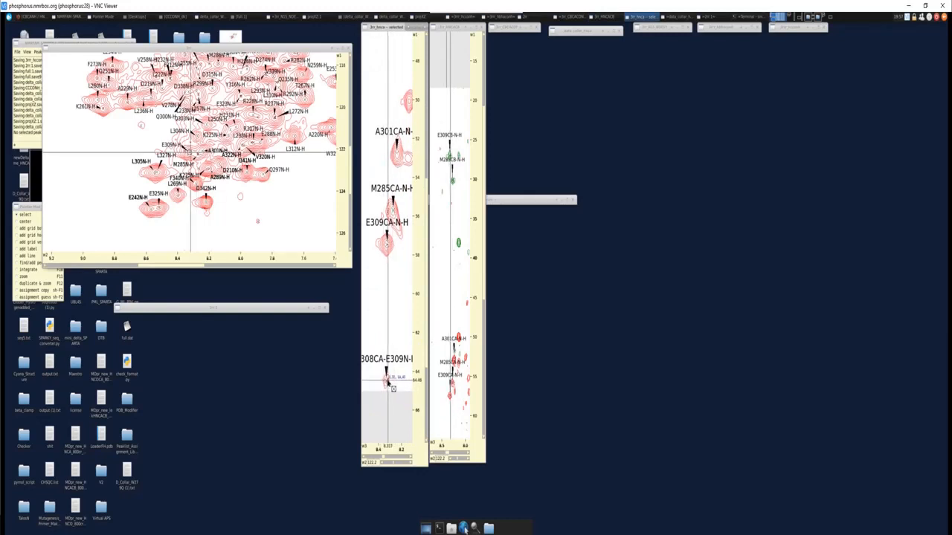
pyautogui.moveTo(484, 257); pyautogui.dragTo(484, 293)
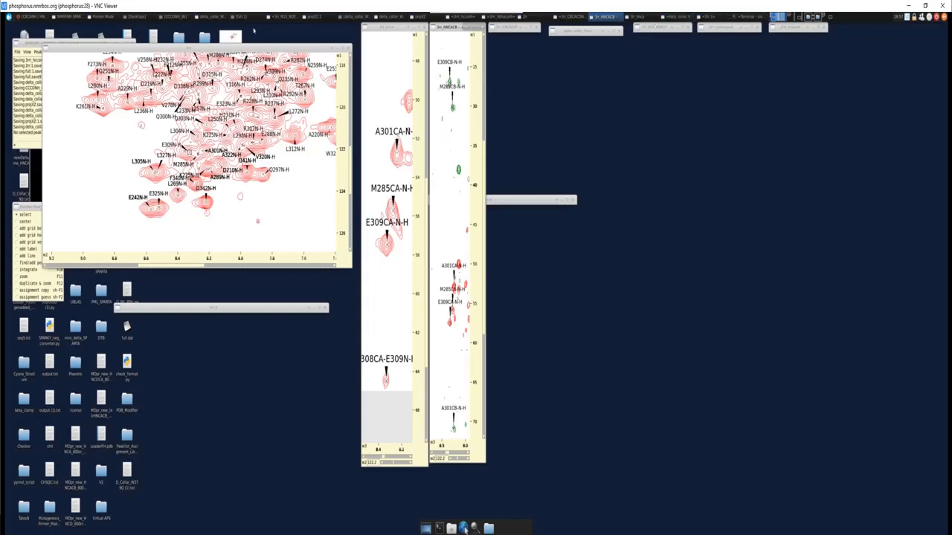
# Switch to the Firefox window and review the magnetisation transfer diagram on the CBCANH / HNCACB page
pyautogui.click(35, 16)
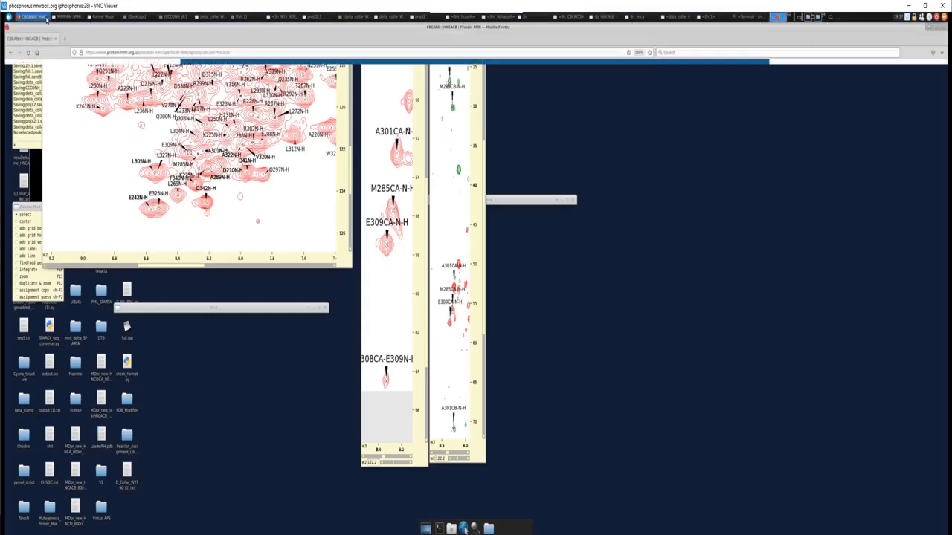
pyautogui.scroll(-5, 456, 275)
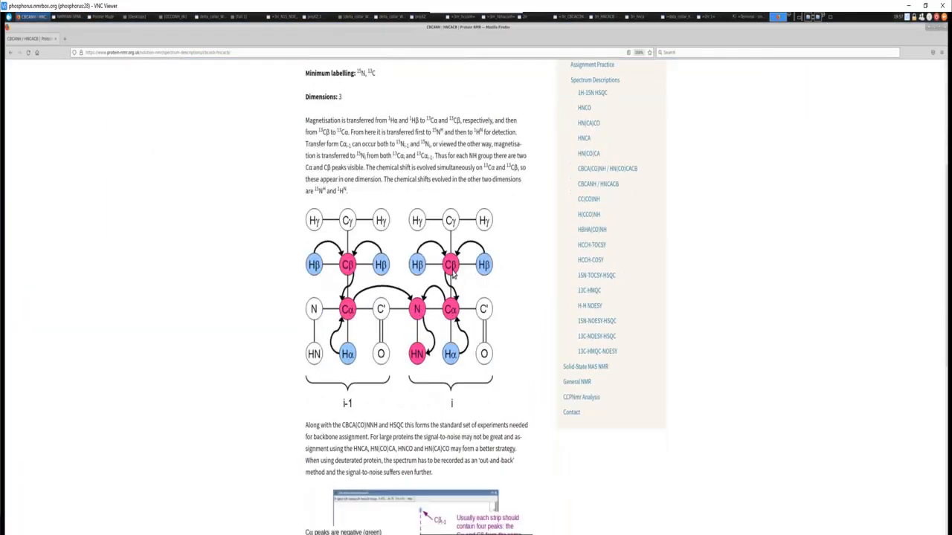
pyautogui.scroll(2, 453, 275)
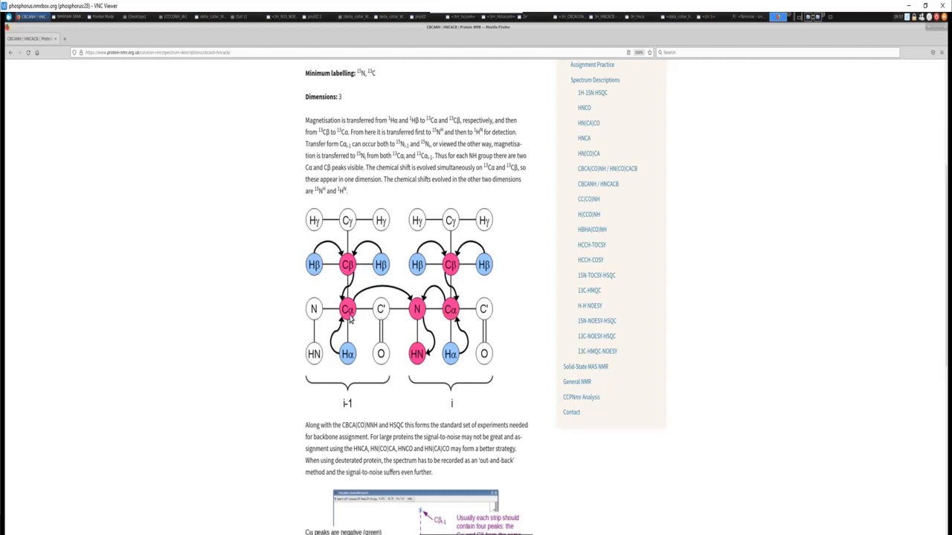
# Open the HN(CO)CA spectrum description and review its magnetisation transfer diagram and example spectrum
pyautogui.click(590, 154)
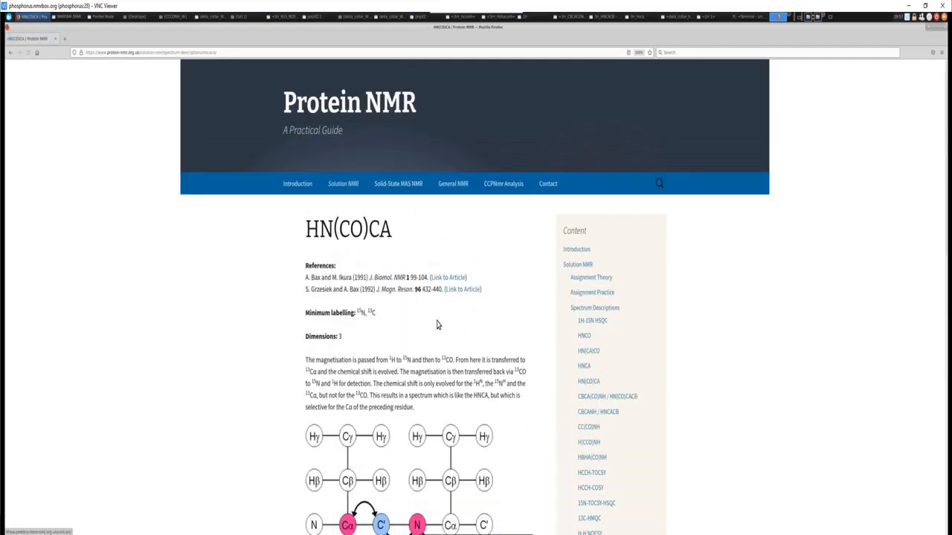
pyautogui.scroll(-5, 437, 325)
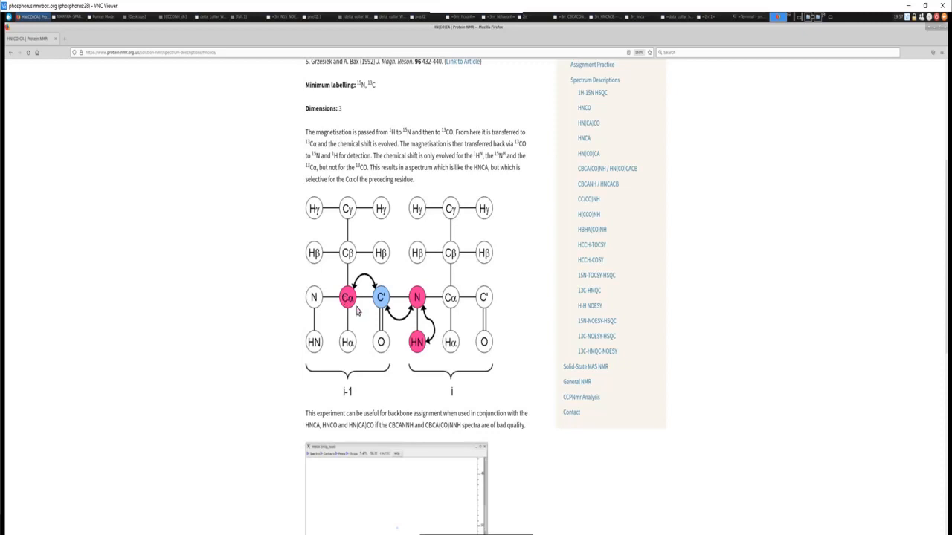
pyautogui.scroll(-3, 348, 321)
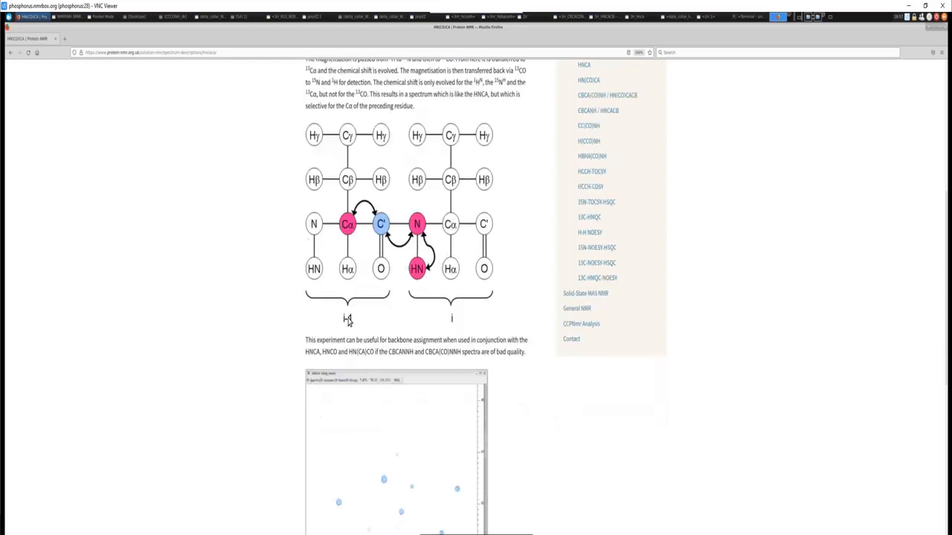
pyautogui.scroll(-2, 348, 321)
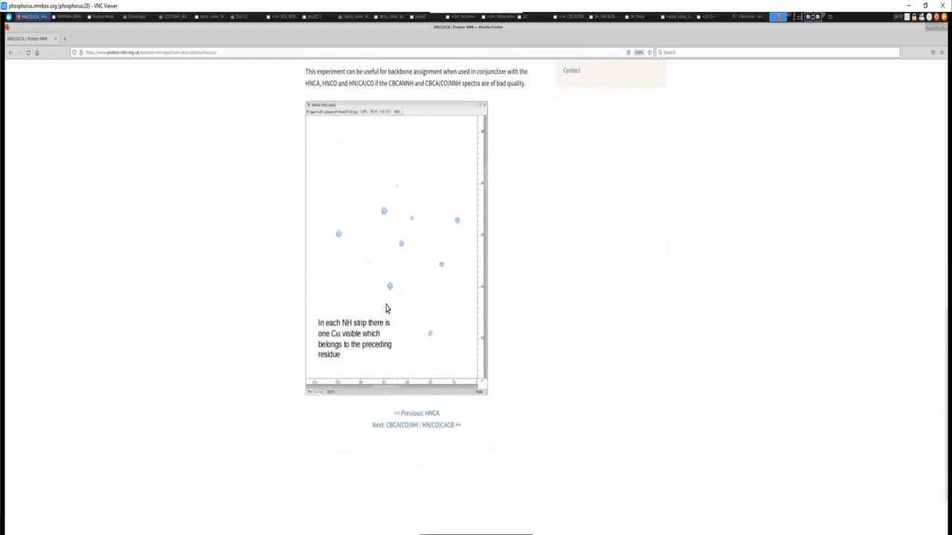
pyautogui.scroll(1, 385, 312)
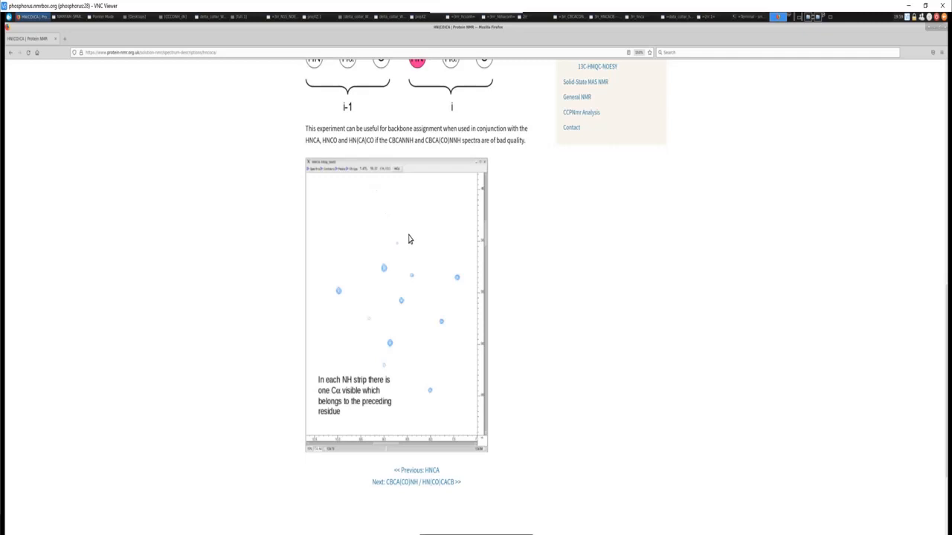
pyautogui.scroll(5, 413, 239)
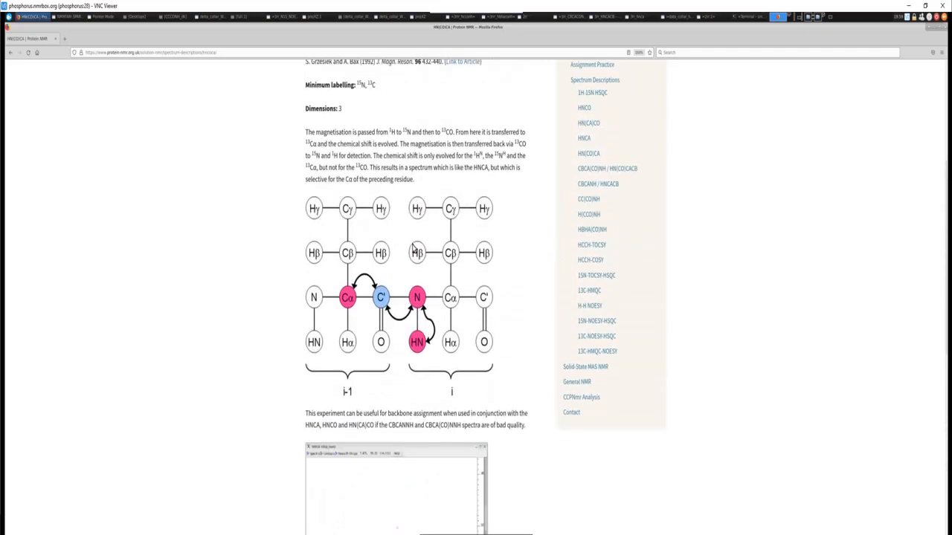
# Open the CBCA(CO)NH / HN(CO)CACB description and review its magnetisation transfer diagram and example strip
pyautogui.click(581, 174)
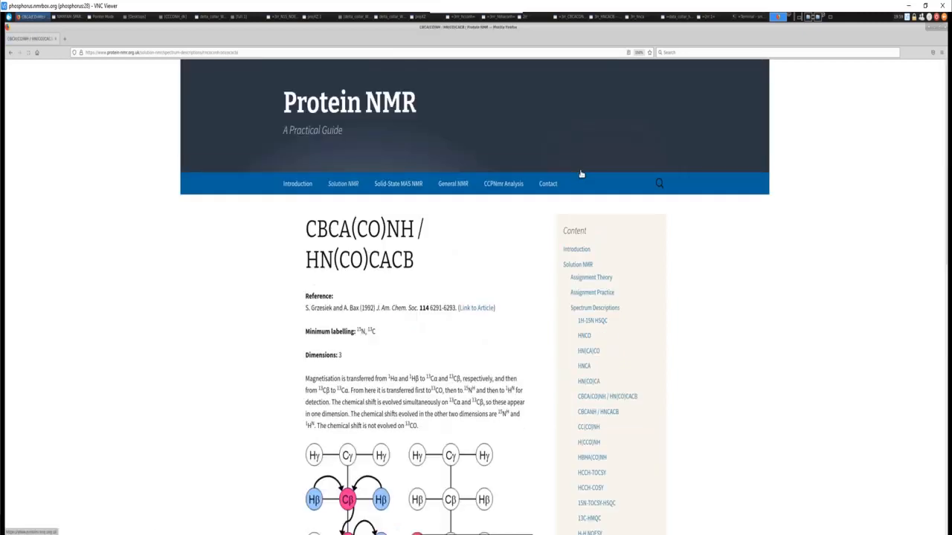
pyautogui.scroll(-1, 337, 215)
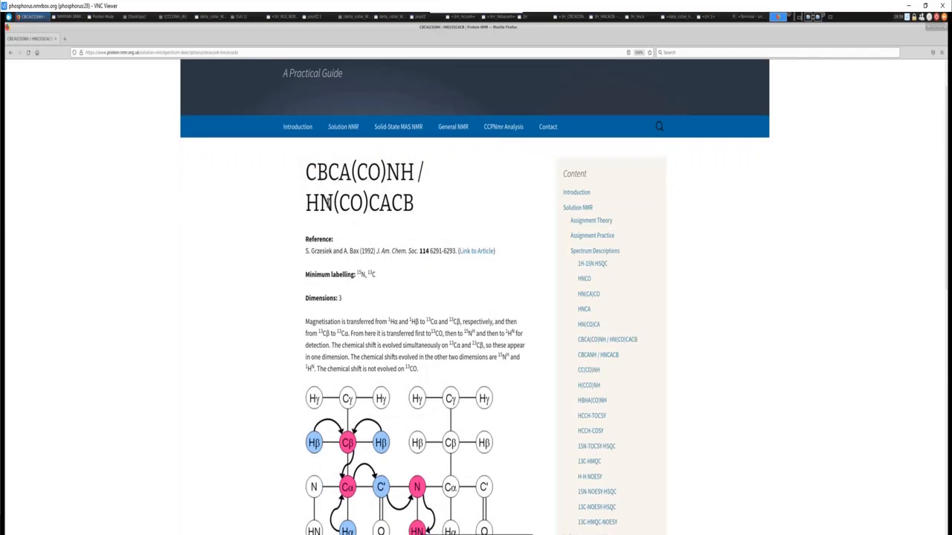
pyautogui.scroll(-3, 328, 203)
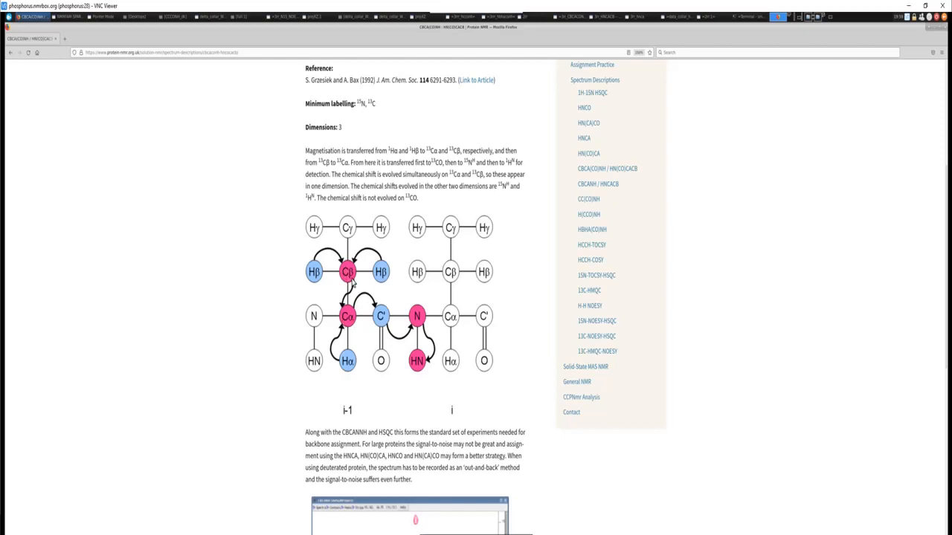
pyautogui.scroll(-8, 355, 286)
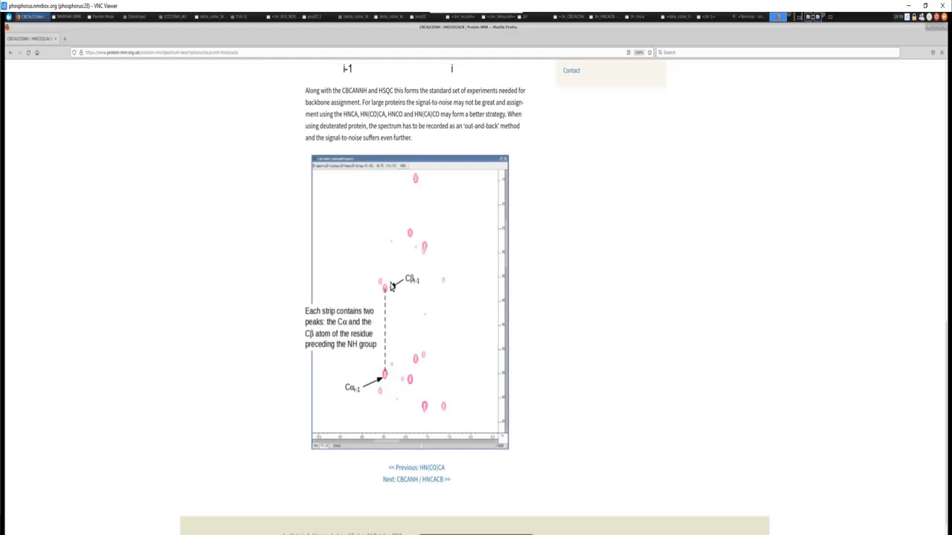
# Return to the spectra, unroll the CBCACONH window beside the HNCACB strip and change its background to white
pyautogui.click(933, 29)
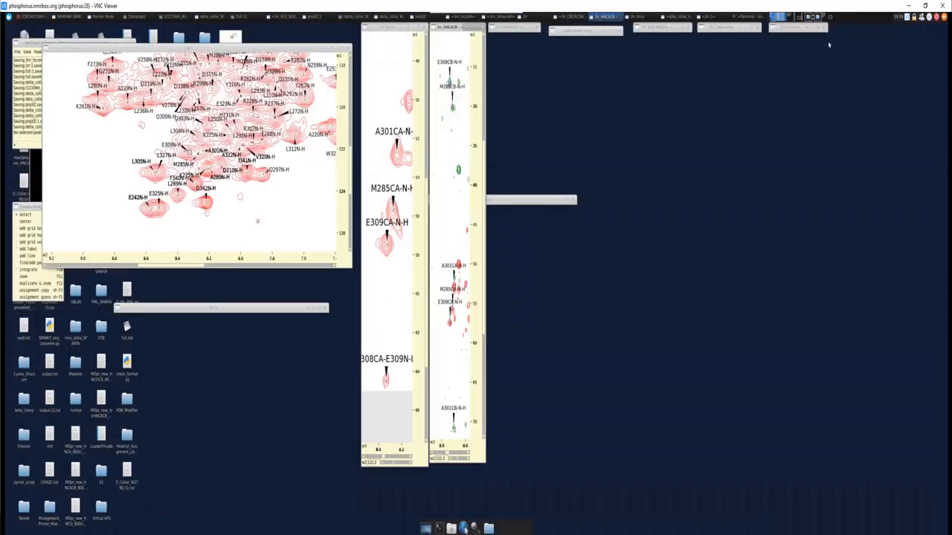
pyautogui.doubleClick(520, 28)
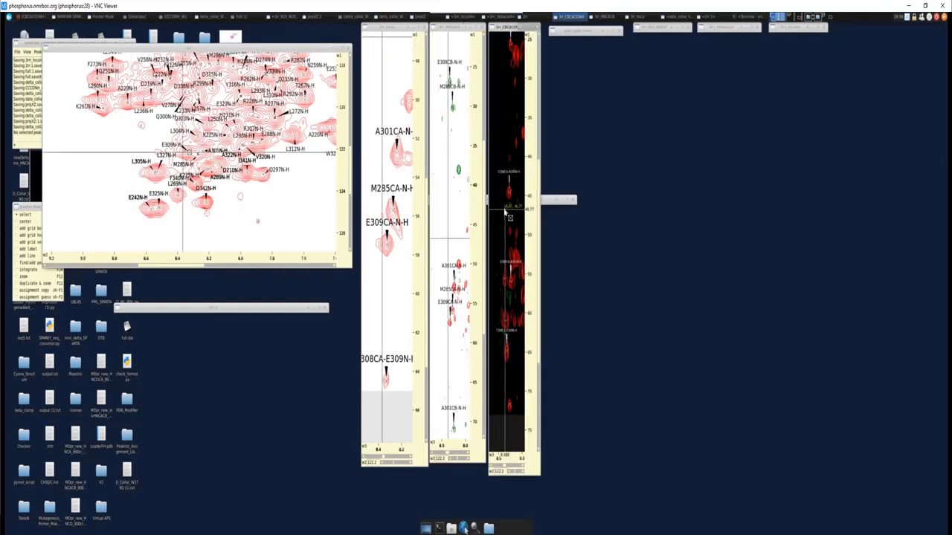
pyautogui.press('c')
pyautogui.press('i')
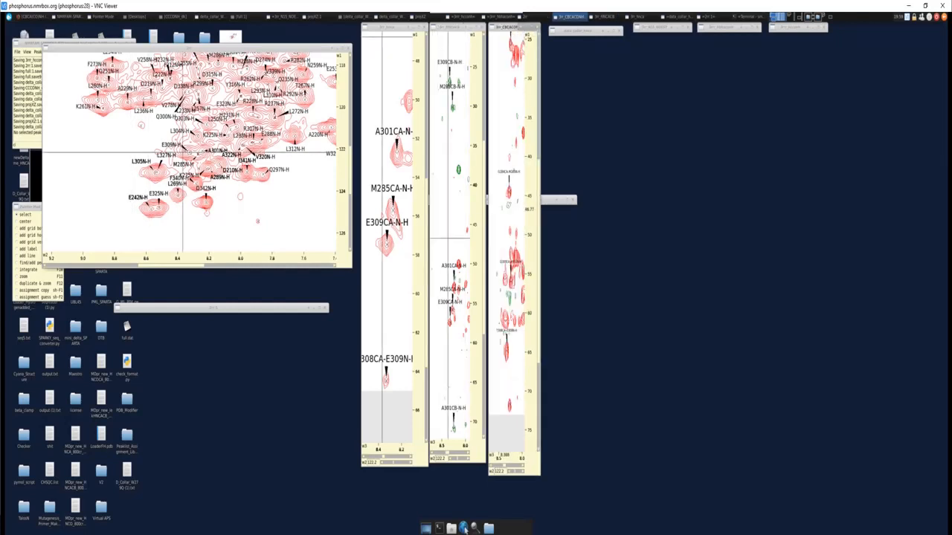
# Zoom in on the CBCACONH strip and the HSQC around E309N-H, and inspect the strip's lower-ppm region
pyautogui.press('z')
pyautogui.press('i')
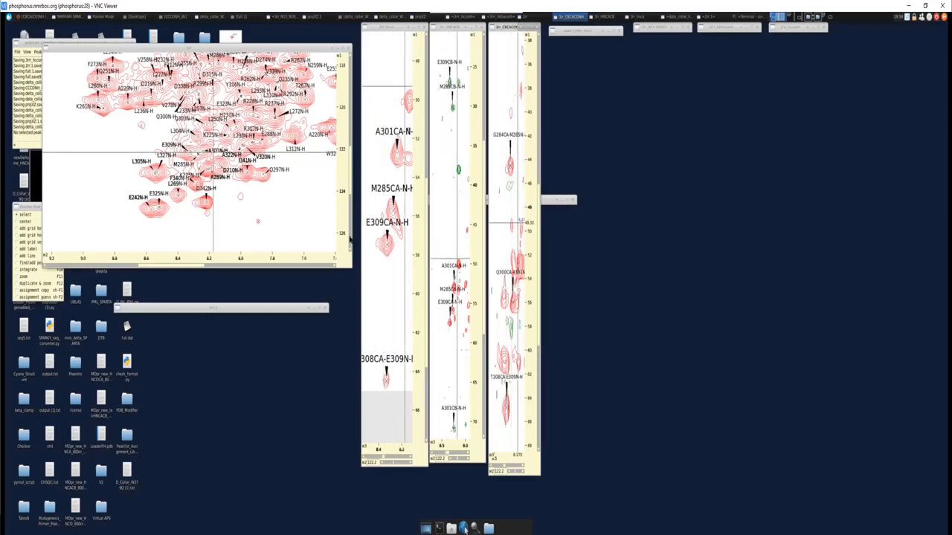
pyautogui.press('z')
pyautogui.press('i')
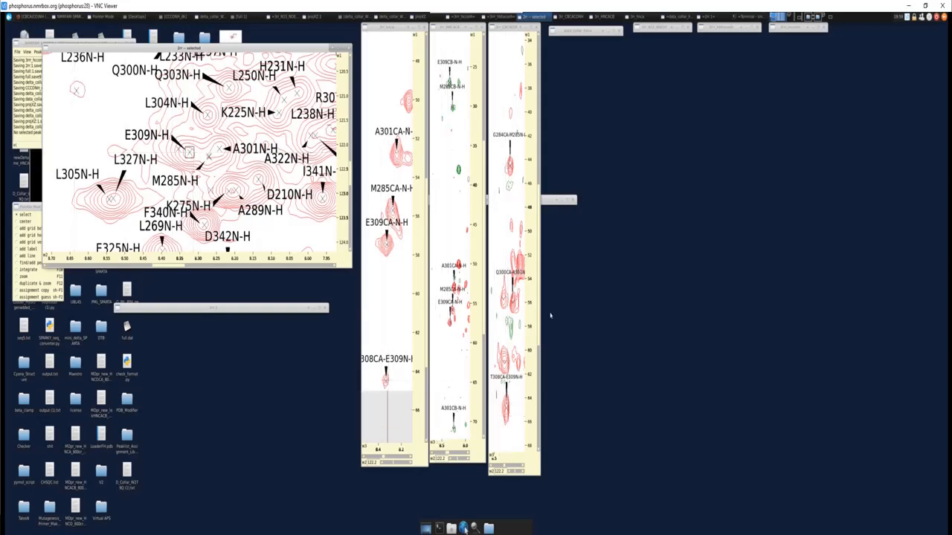
pyautogui.moveTo(539, 308); pyautogui.dragTo(535, 286)
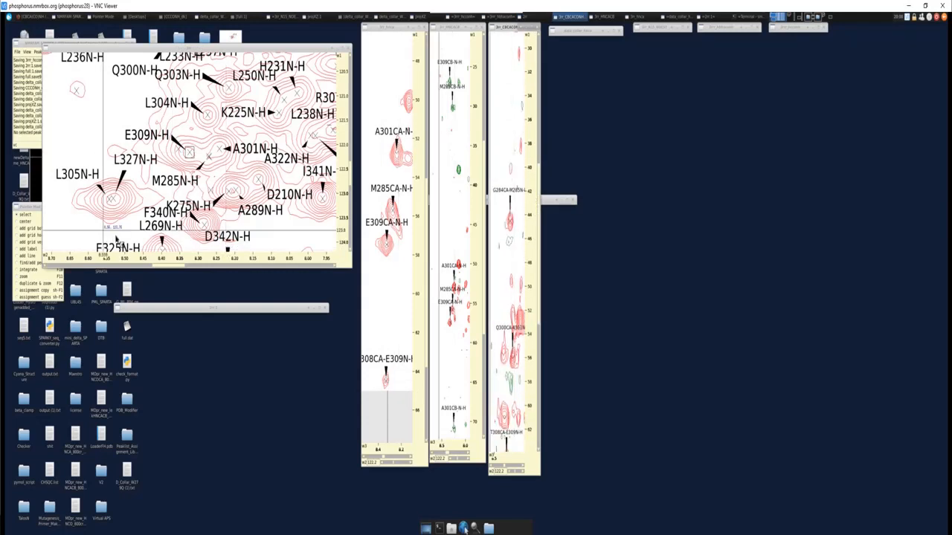
# Center all spectra on the E325N-H peak and inspect its L324 CA and CB peaks in the CBCACONH strip
pyautogui.scroll(-4, 225, 180)
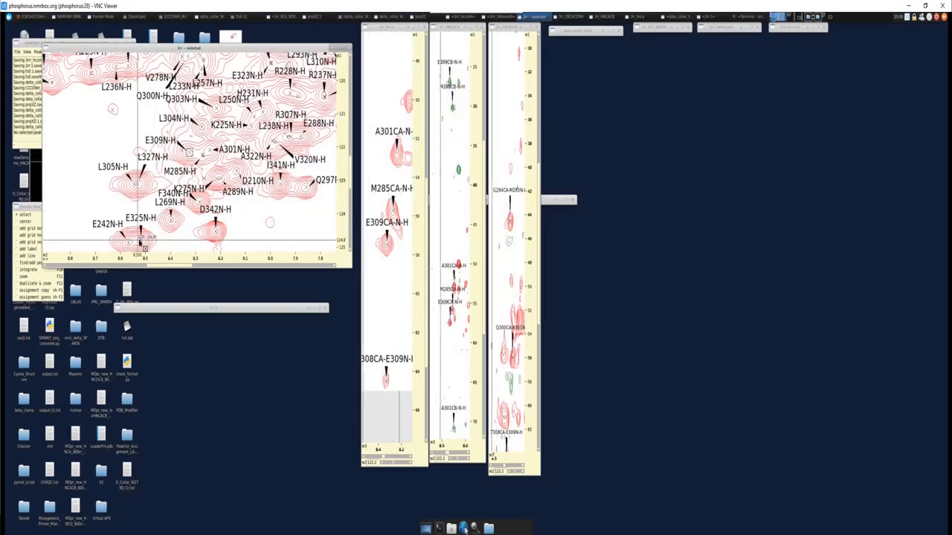
pyautogui.click(140, 240)
pyautogui.press('v')
pyautogui.press('c')
pyautogui.scroll(2, 458, 281)
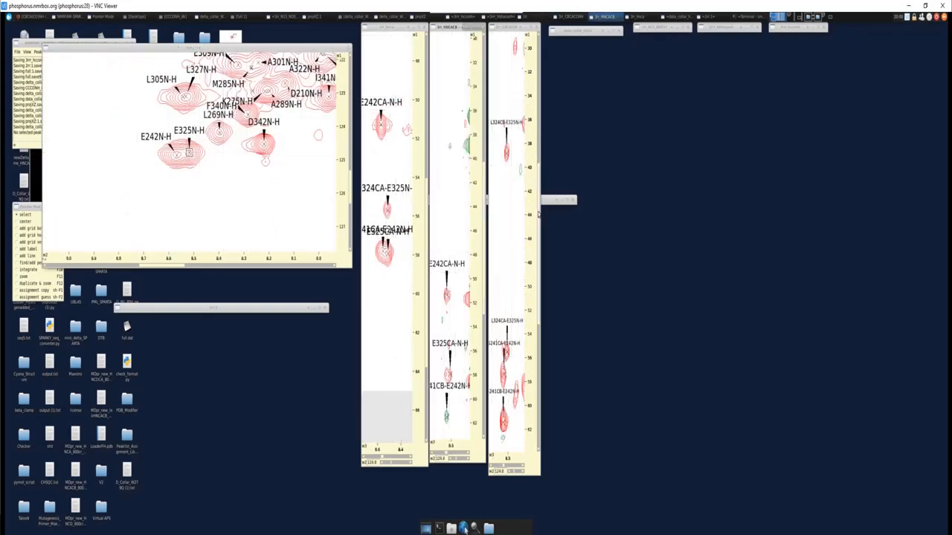
pyautogui.moveTo(538, 214); pyautogui.dragTo(537, 218)
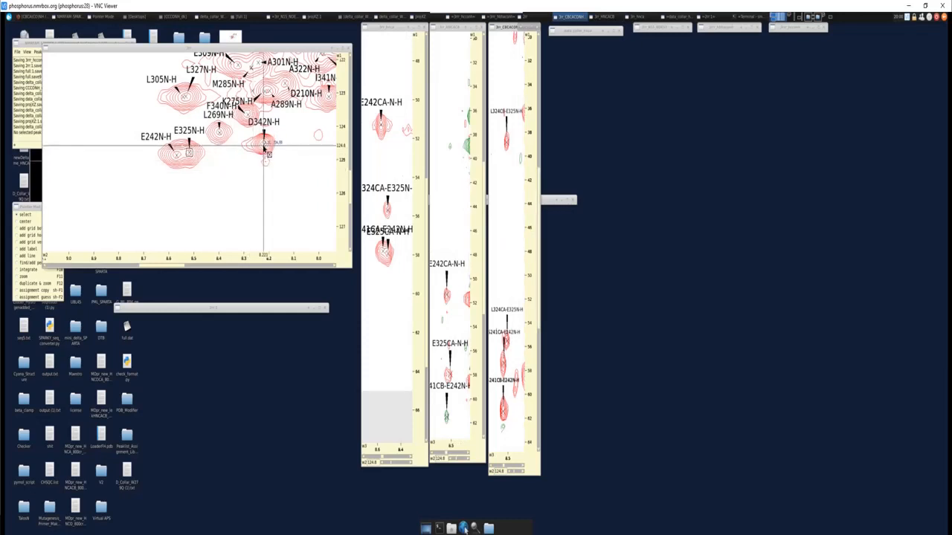
# Center all spectra on the D342N-H peak and move the D342CB-N-H label clear below its peak in the HNCACB strip
pyautogui.click(266, 149)
pyautogui.press('c')
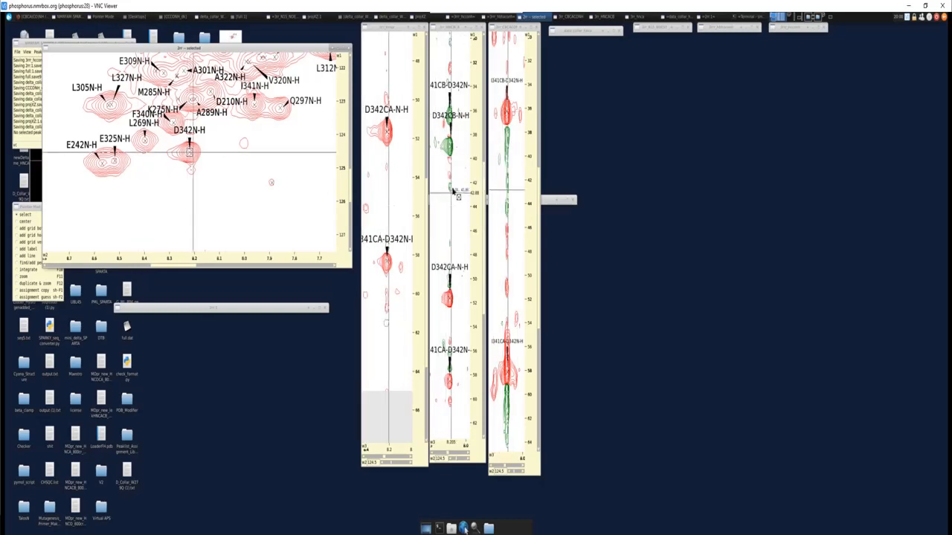
pyautogui.click(463, 119)
pyautogui.moveTo(462, 119); pyautogui.dragTo(464, 180)
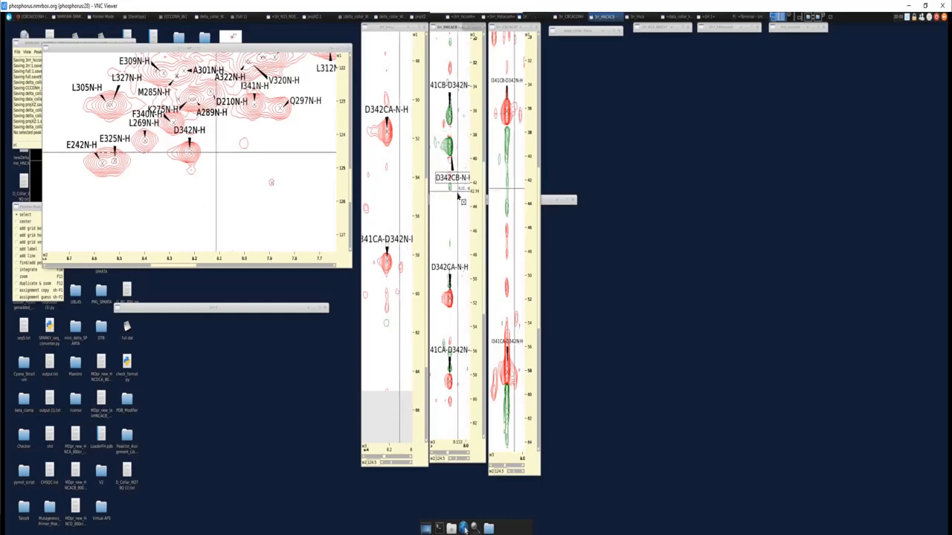
pyautogui.press('z')
pyautogui.press('i')
pyautogui.scroll(-1, 457, 196)
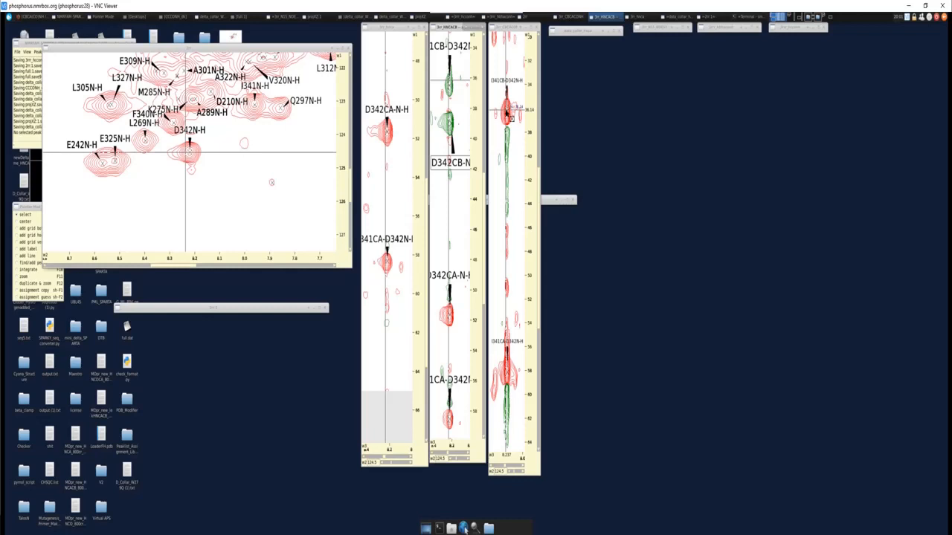
pyautogui.moveTo(455, 164); pyautogui.dragTo(439, 168)
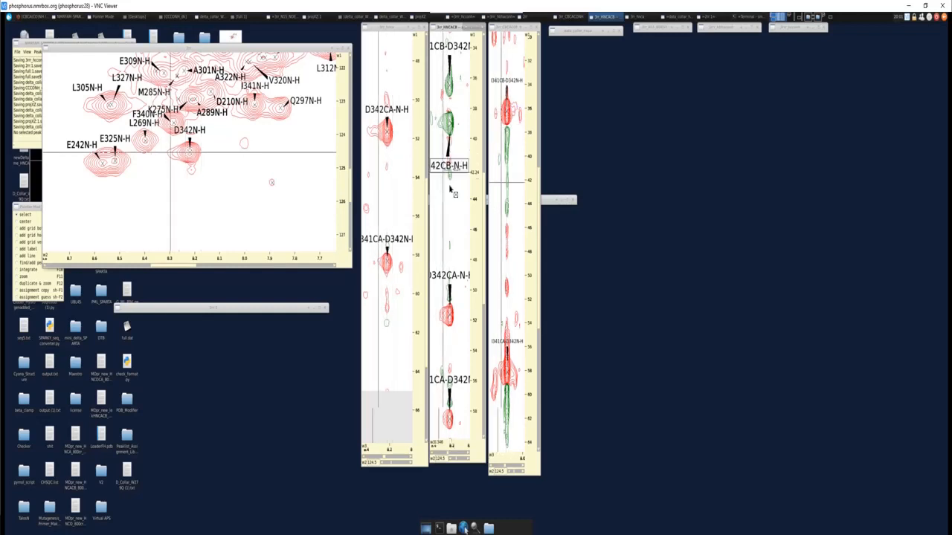
pyautogui.click(454, 195)
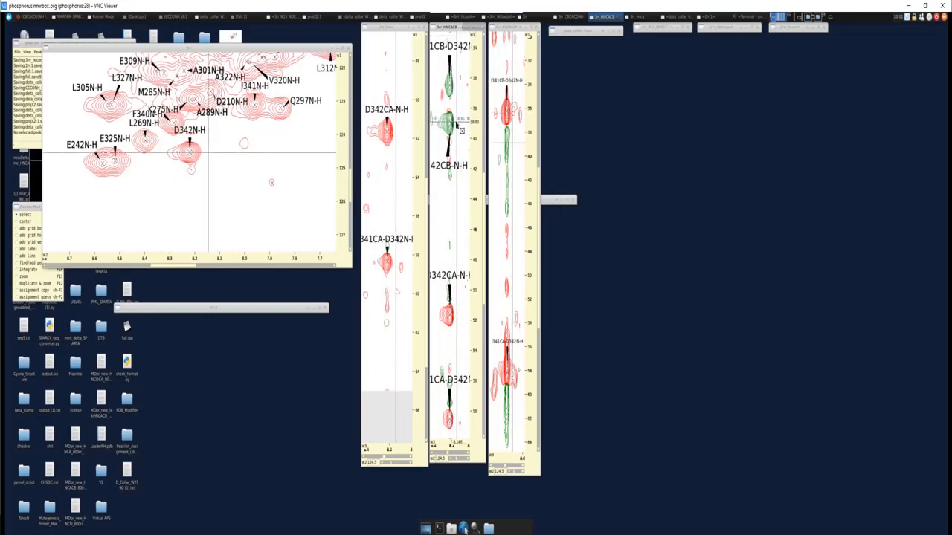
pyautogui.scroll(-1, 468, 164)
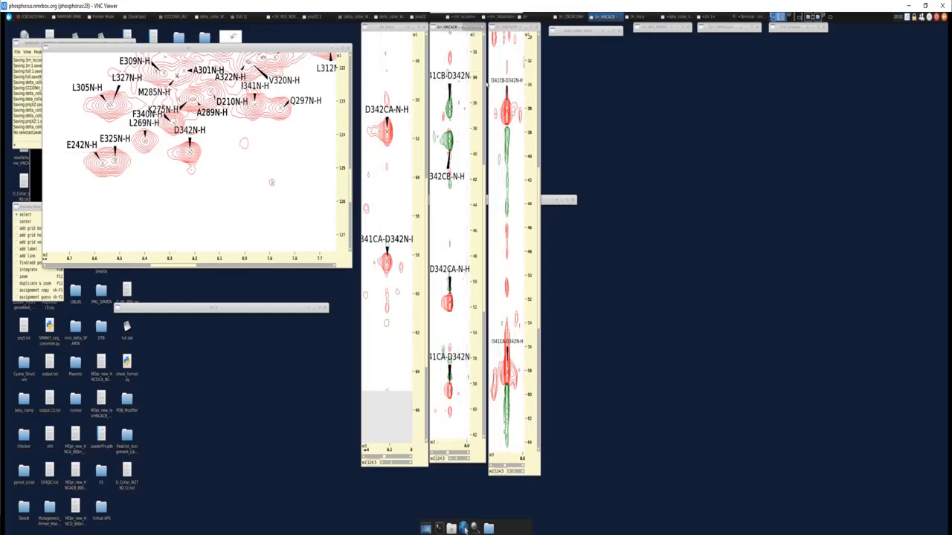
# Select the I341CA and I341CB peaks in the CBCACONH strip, then open the Strip Plot window and place it beside the strips
pyautogui.click(191, 152)
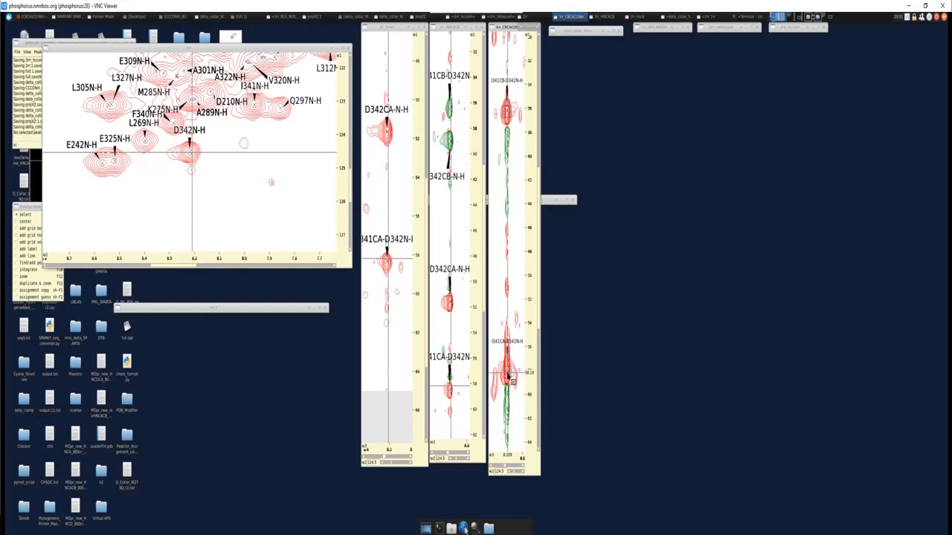
pyautogui.press('s')
pyautogui.press('p')
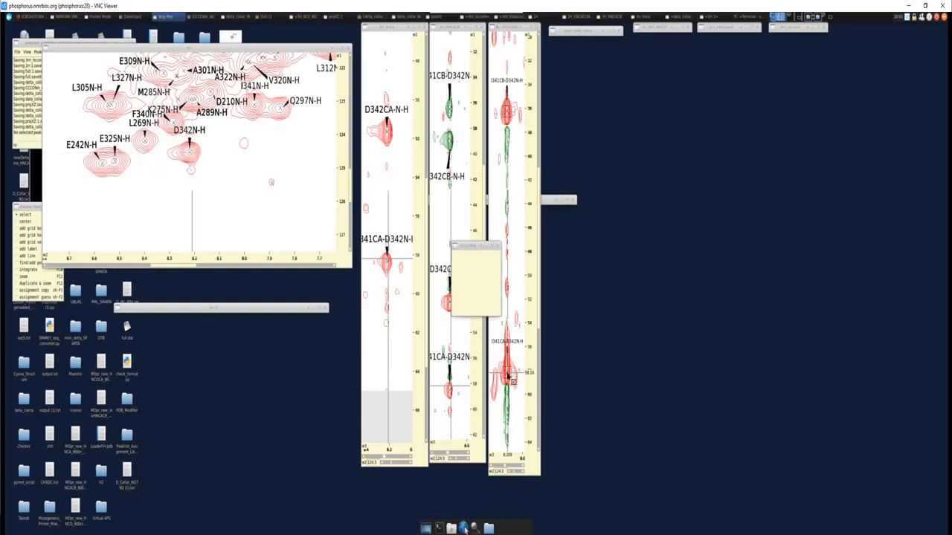
pyautogui.moveTo(532, 250); pyautogui.dragTo(646, 199)
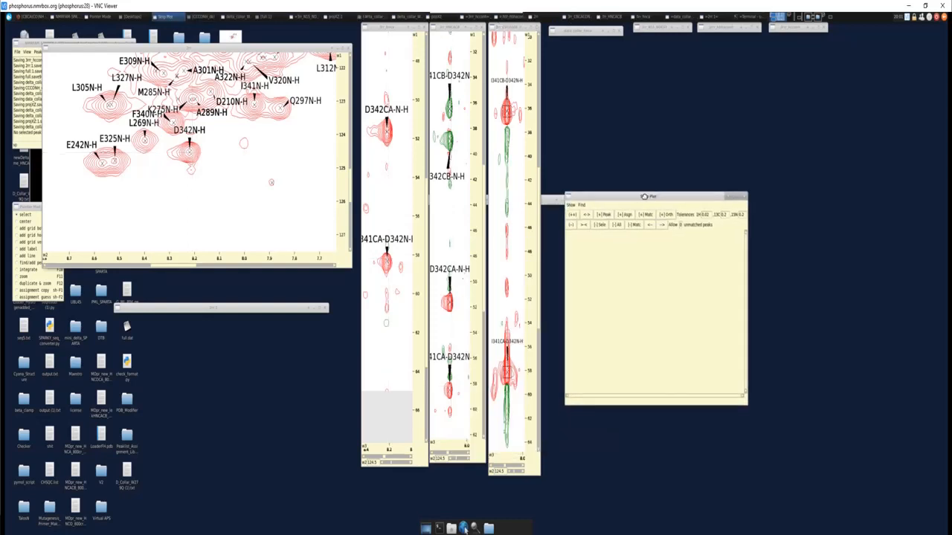
# Choose HNCACB for the strip plot, add strips for the selected peaks and search for matching strips
pyautogui.click(570, 203)
pyautogui.click(574, 217)
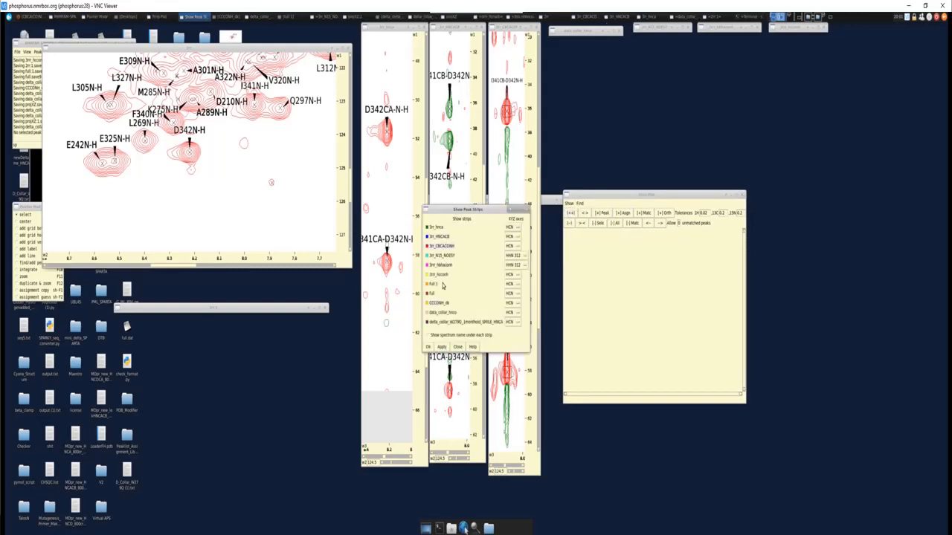
pyautogui.click(594, 213)
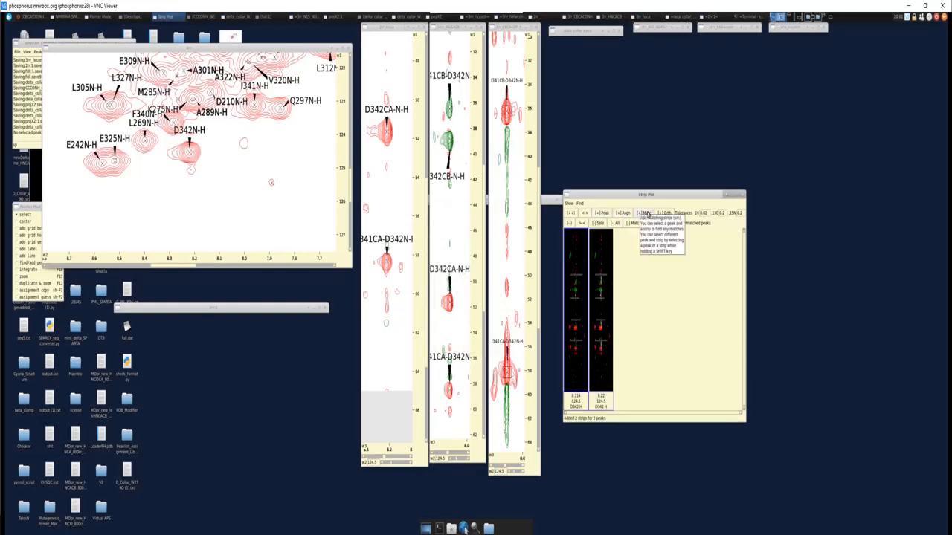
pyautogui.click(647, 214)
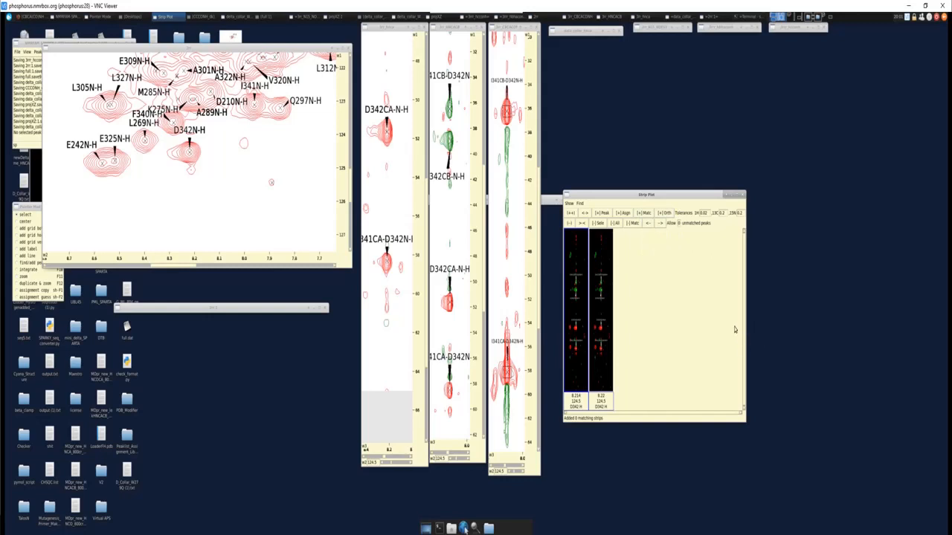
# Set the 13C tolerance to 0.4, add the matching strips and inspect the I341 and D342 strips up close
pyautogui.doubleClick(726, 213)
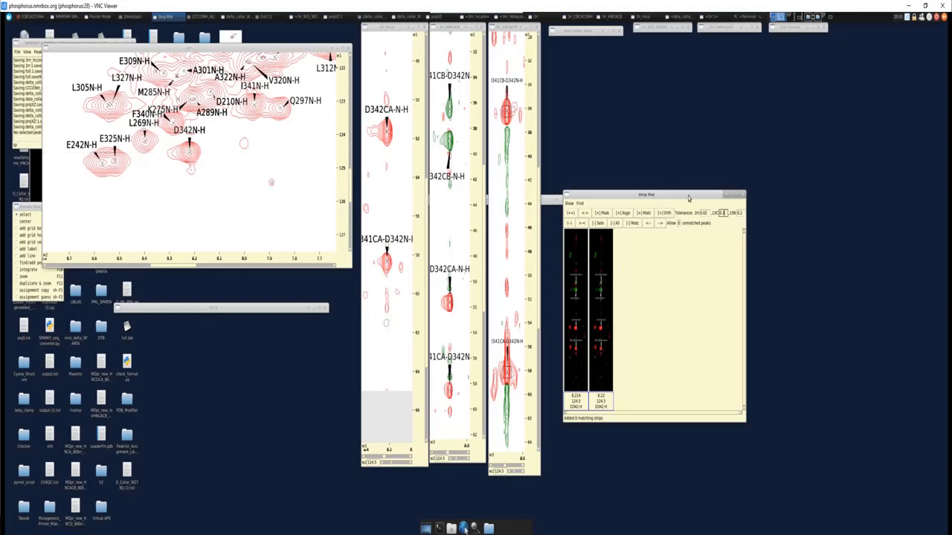
pyautogui.click(644, 212)
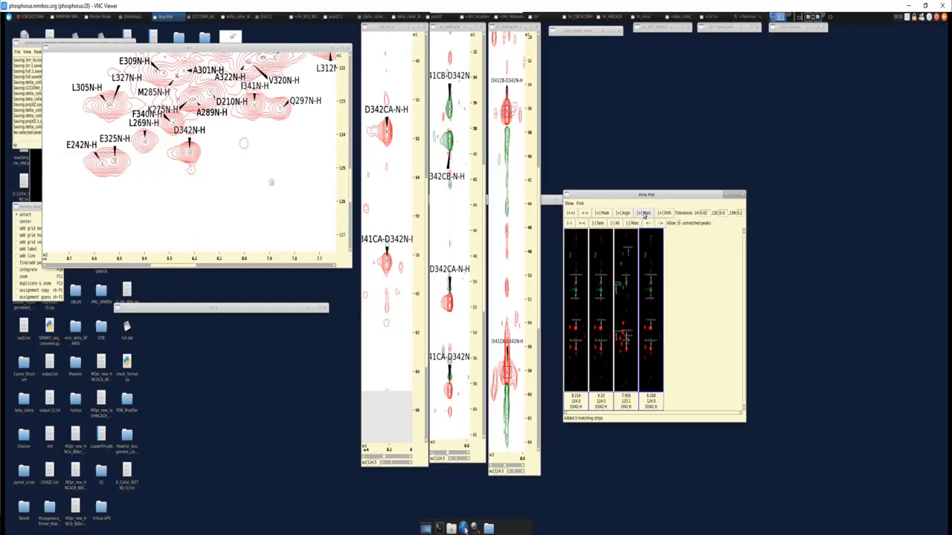
pyautogui.click(724, 213)
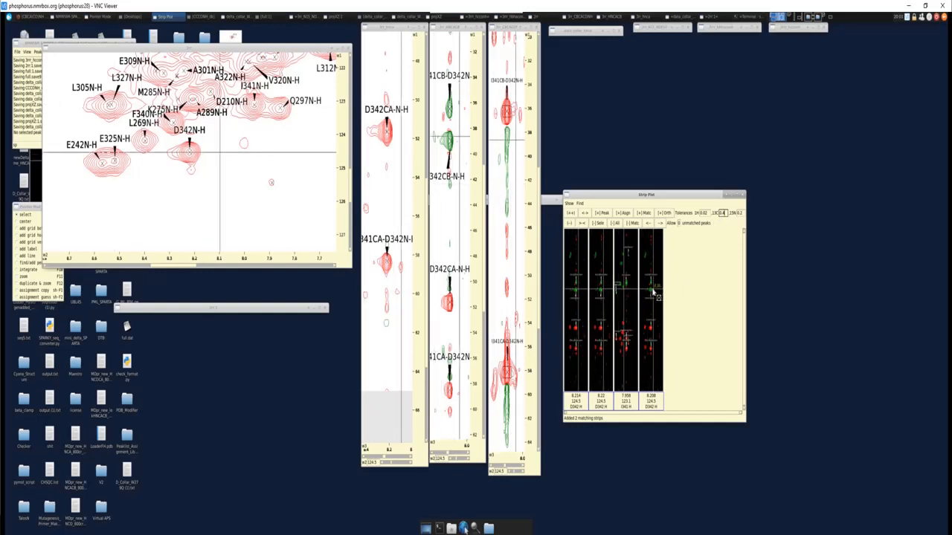
pyautogui.scroll(3, 654, 294)
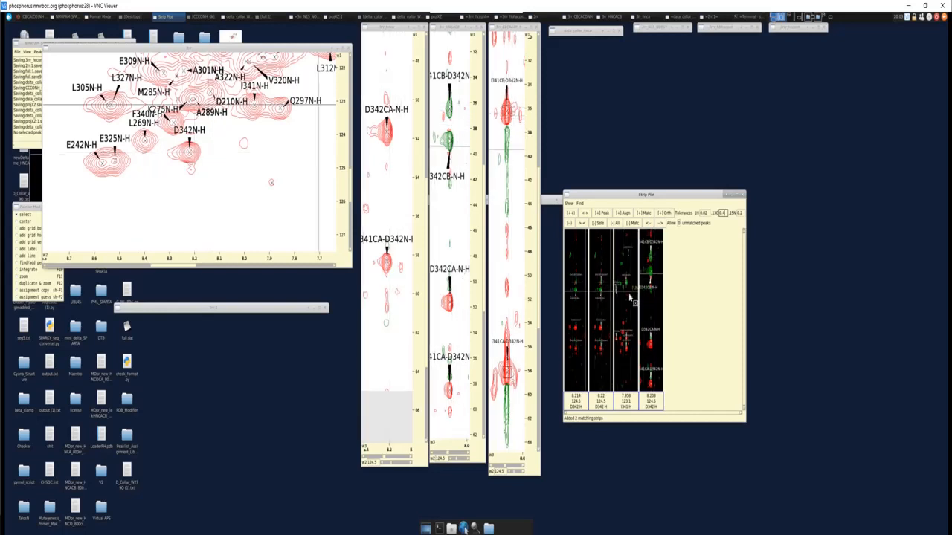
pyautogui.scroll(2, 630, 298)
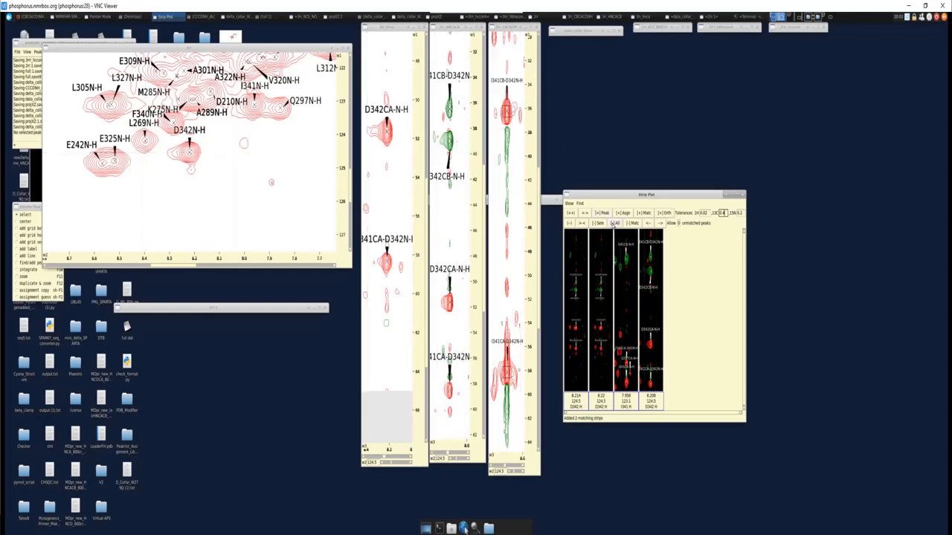
# Clear all strips from the strip plot and select the D342CB and D342CA peaks in the HNCACB strip
pyautogui.click(613, 223)
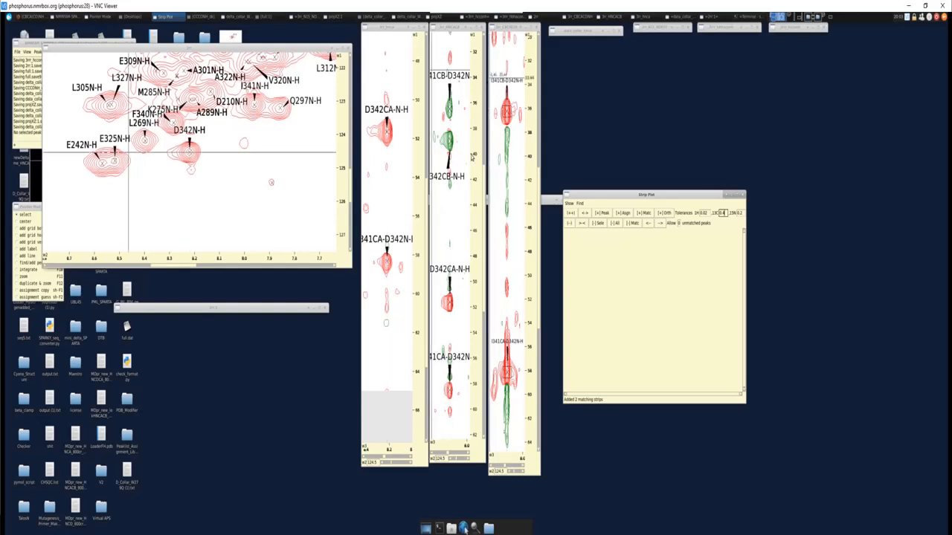
pyautogui.click(457, 222)
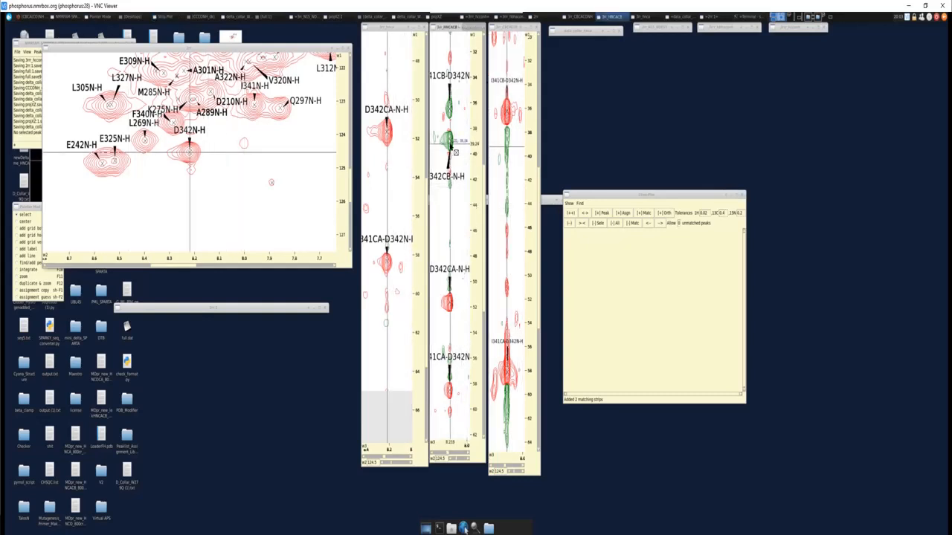
pyautogui.press('z')
pyautogui.press('o')
pyautogui.click(450, 171)
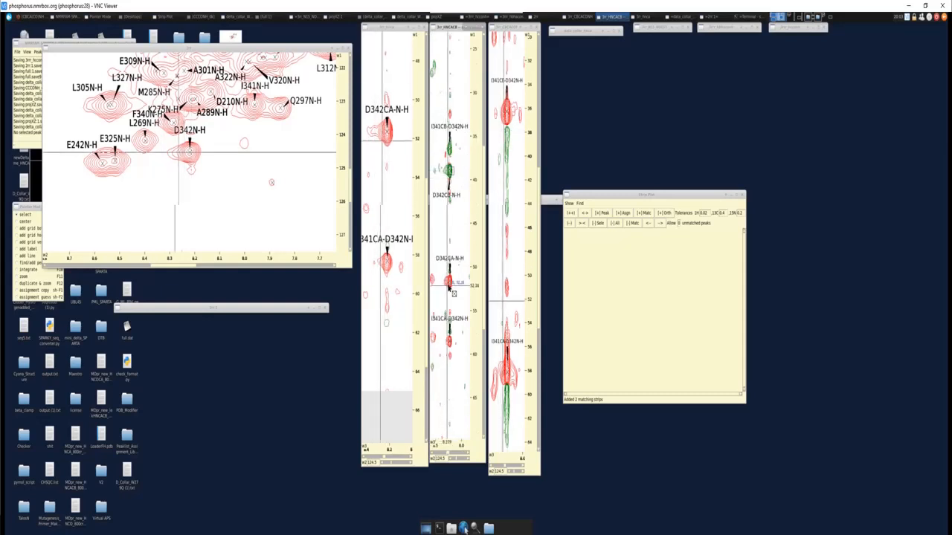
# Choose CBCACONH for the strip plot, then add the strips for the selected D342 peaks and their matching strips
pyautogui.click(569, 203)
pyautogui.click(569, 214)
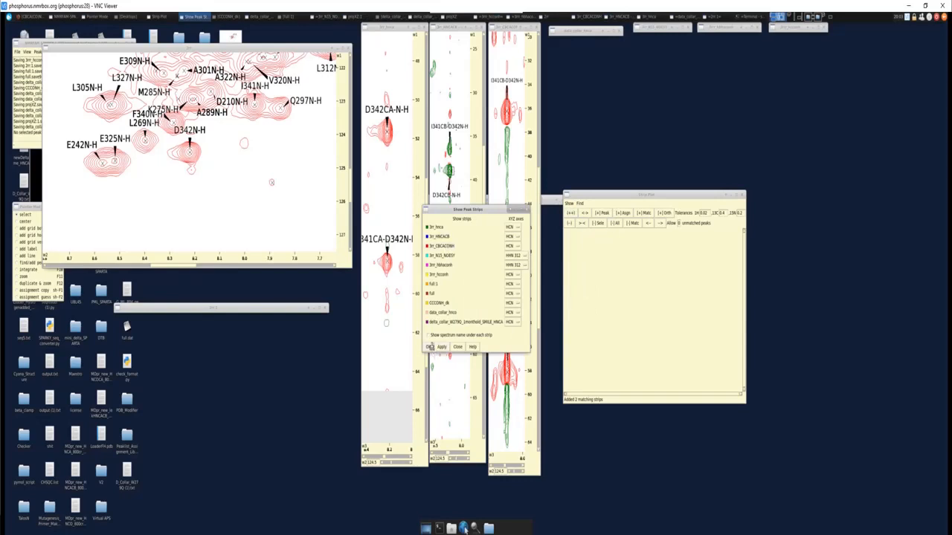
pyautogui.click(429, 348)
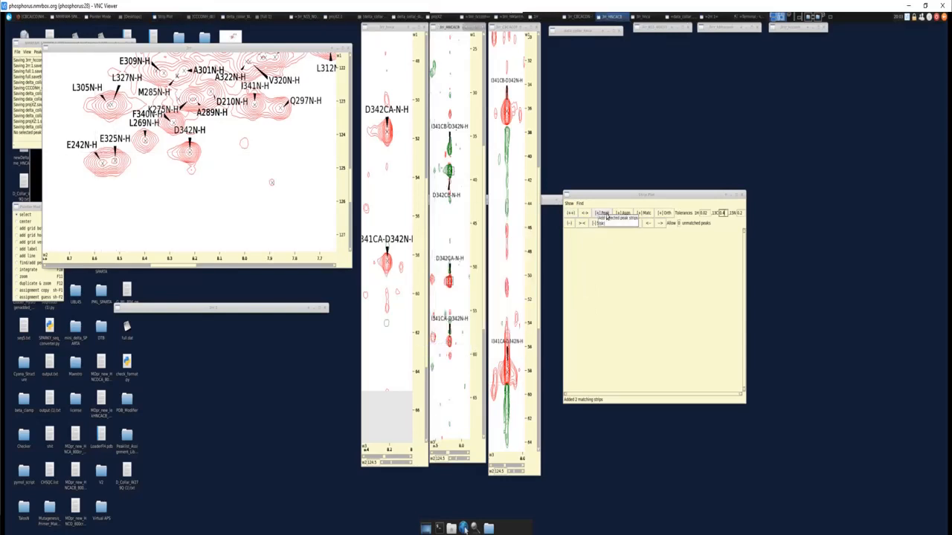
pyautogui.click(604, 213)
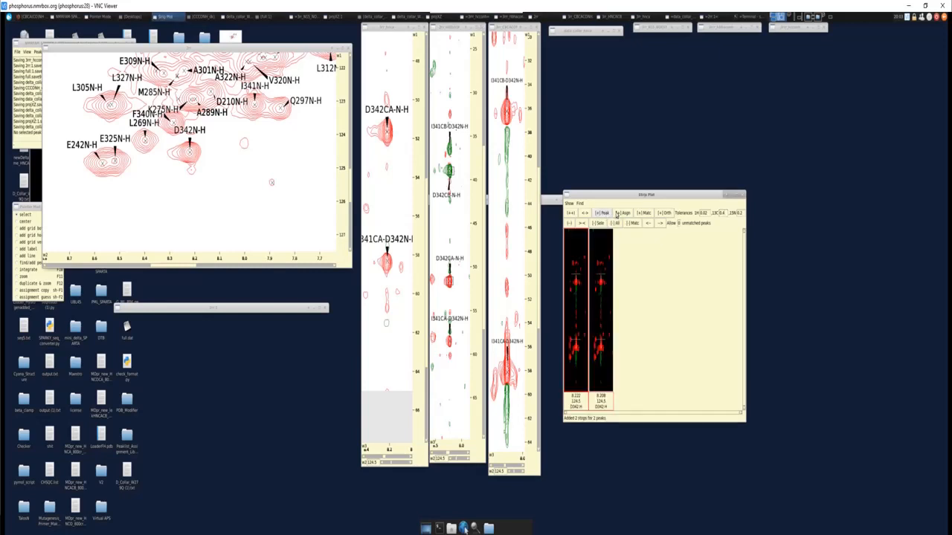
pyautogui.click(645, 213)
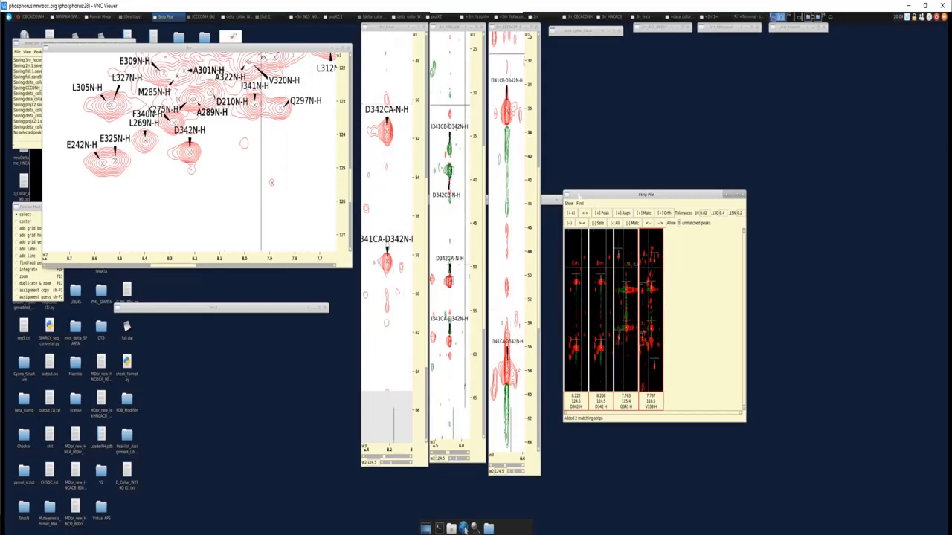
# Switch the strip plot's spectrum back to HNCACB and remove all current strips
pyautogui.click(569, 203)
pyautogui.click(569, 217)
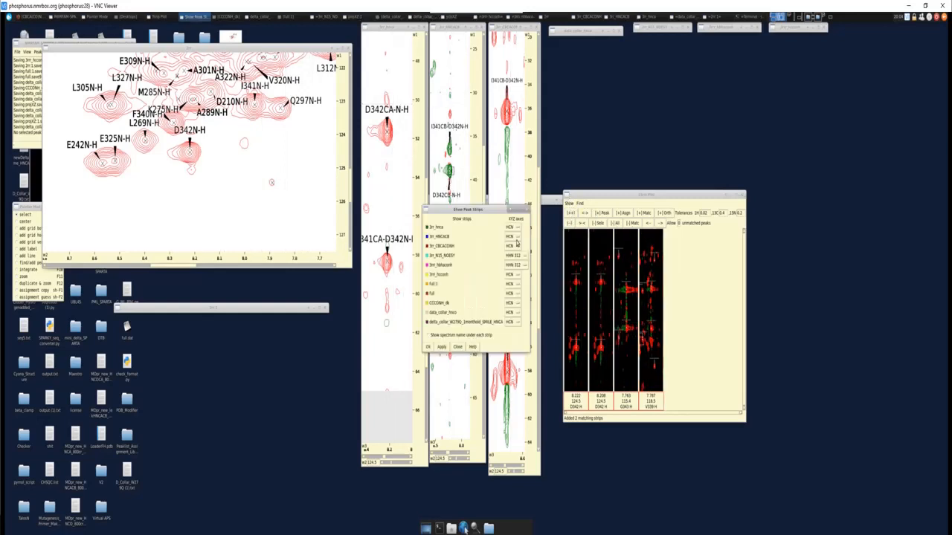
pyautogui.click(427, 347)
pyautogui.click(613, 223)
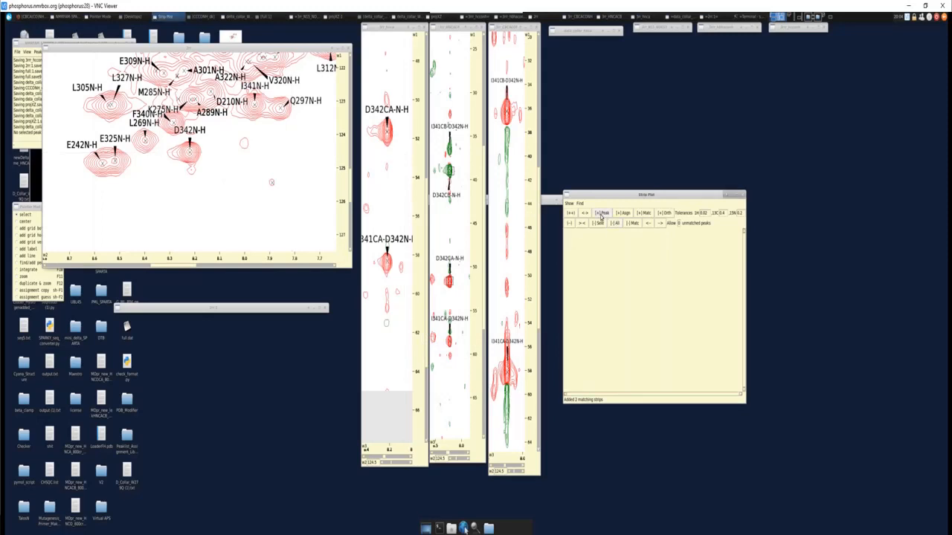
# Add the HNCACB strips for the selected D342 peaks plus their matches, and remove the extra third D342 strip
pyautogui.click(601, 215)
pyautogui.click(644, 214)
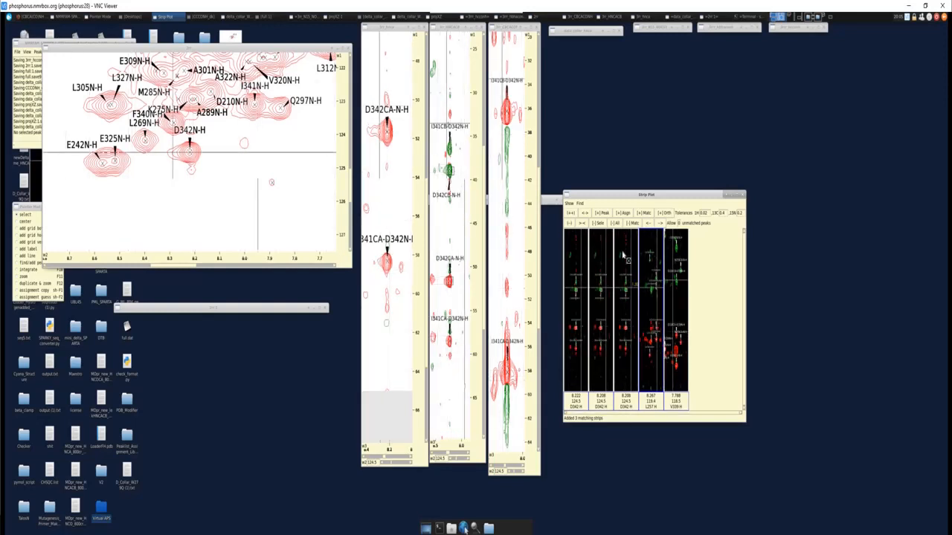
pyautogui.click(599, 225)
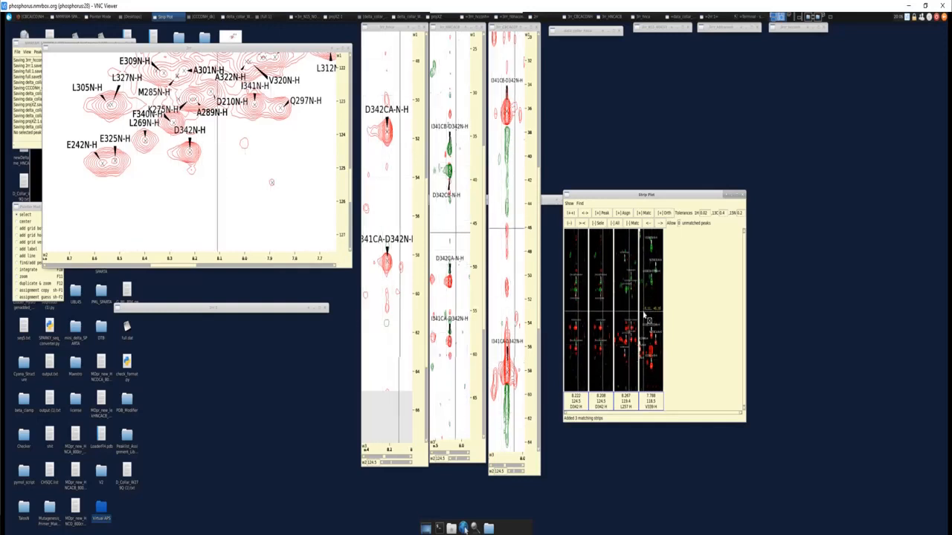
# Examine the CA and CB peaks of the L257 strip at different zoom levels against the D342 strips
pyautogui.click(629, 307)
pyautogui.press('z')
pyautogui.press('i')
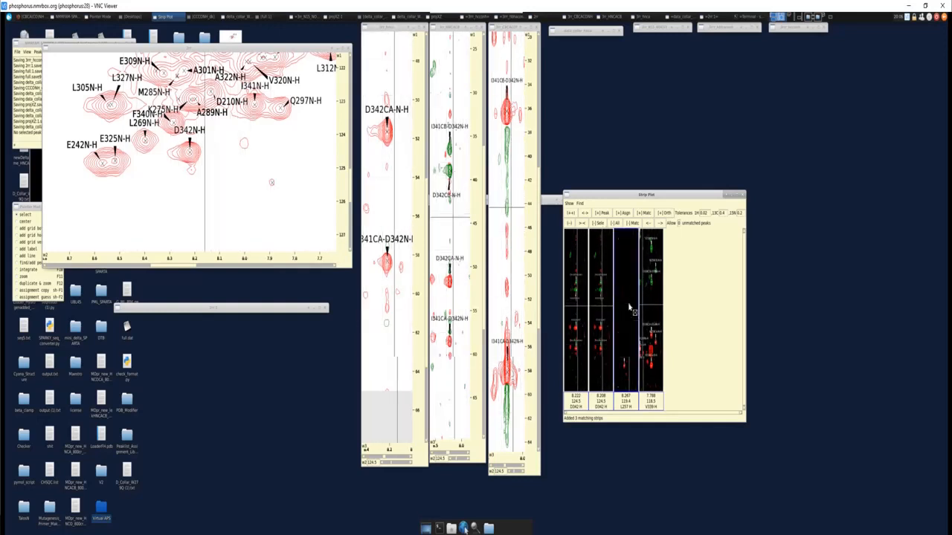
pyautogui.press('z')
pyautogui.press('i')
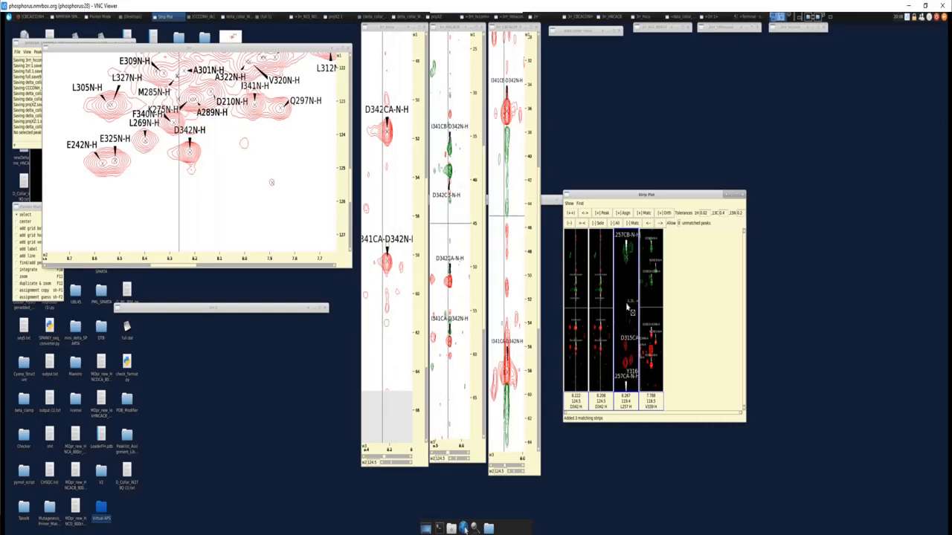
pyautogui.press('Up')
pyautogui.press('Up')
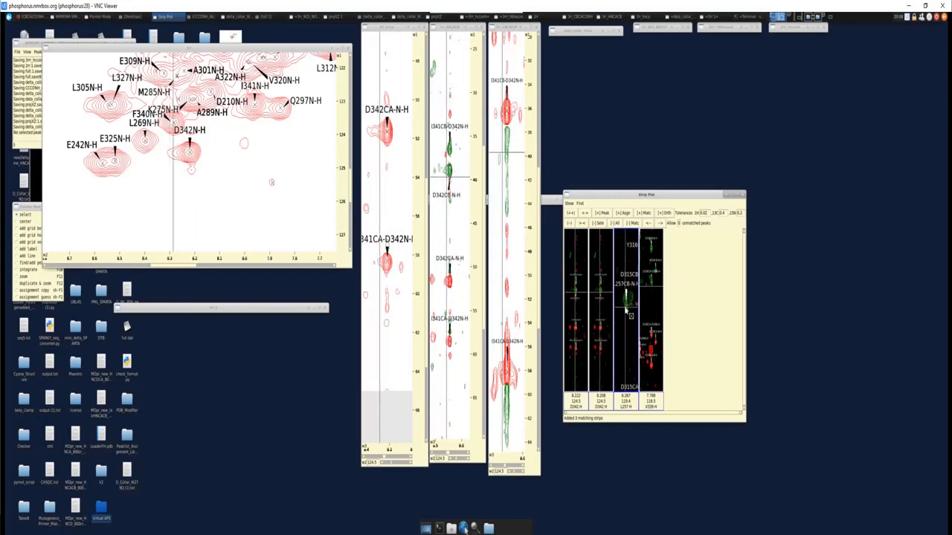
pyautogui.press('z')
pyautogui.press('o')
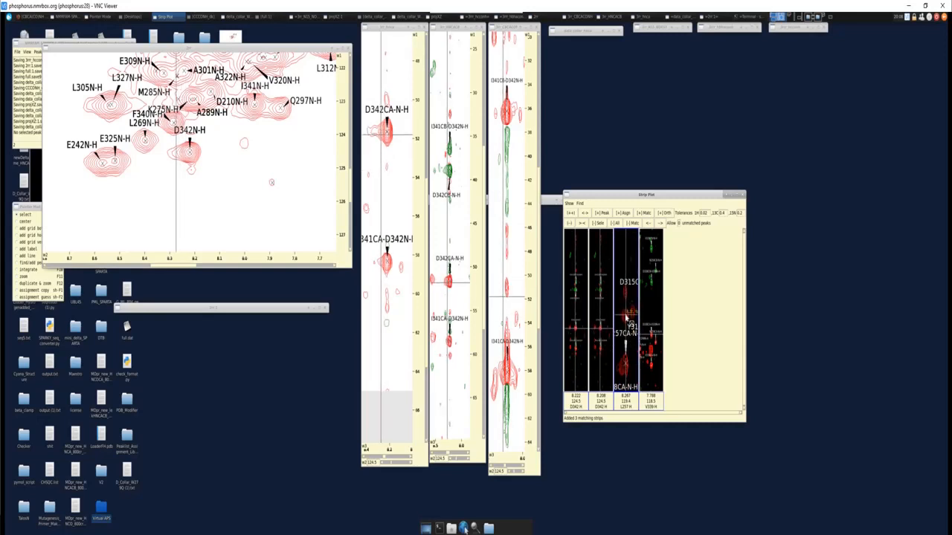
pyautogui.scroll(-2, 626, 318)
pyautogui.scroll(2, 625, 320)
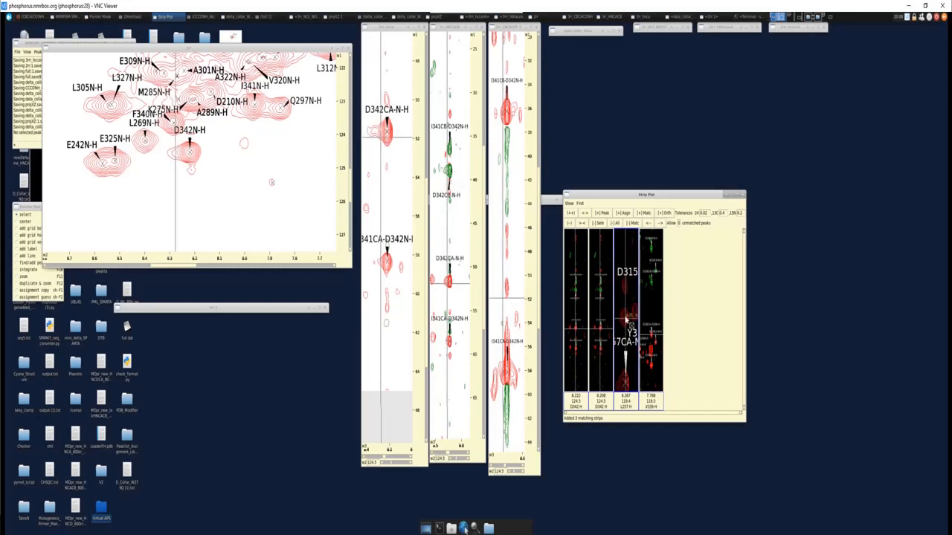
pyautogui.scroll(-2, 625, 322)
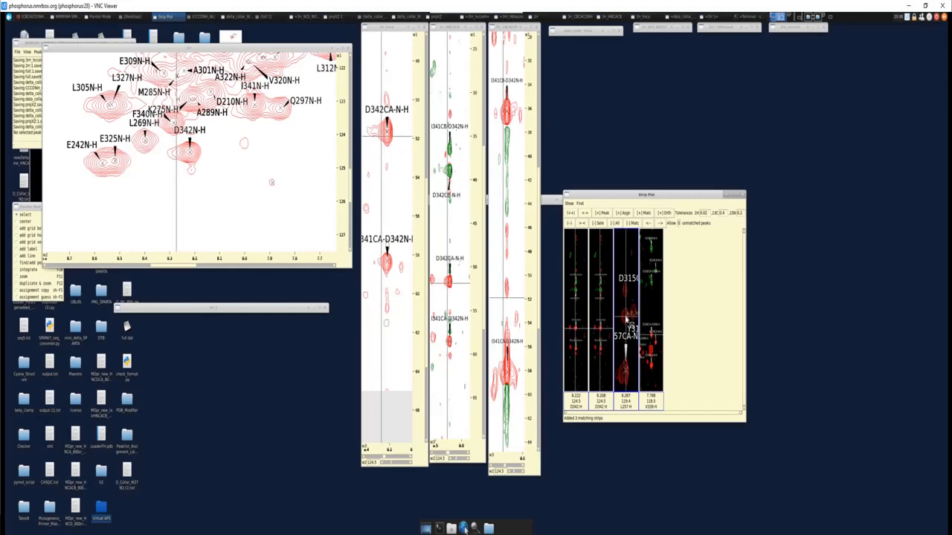
pyautogui.scroll(-2, 627, 319)
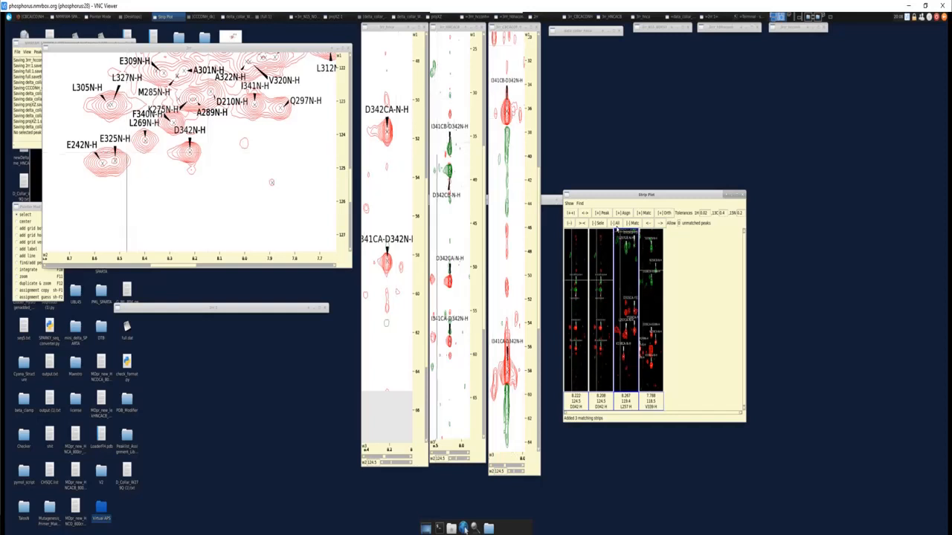
# Replace the current strips with CBCACONH strips for the D342 CA and CB peaks selected in HNCACB, plus their matching strips
pyautogui.click(614, 223)
pyautogui.click(450, 171)
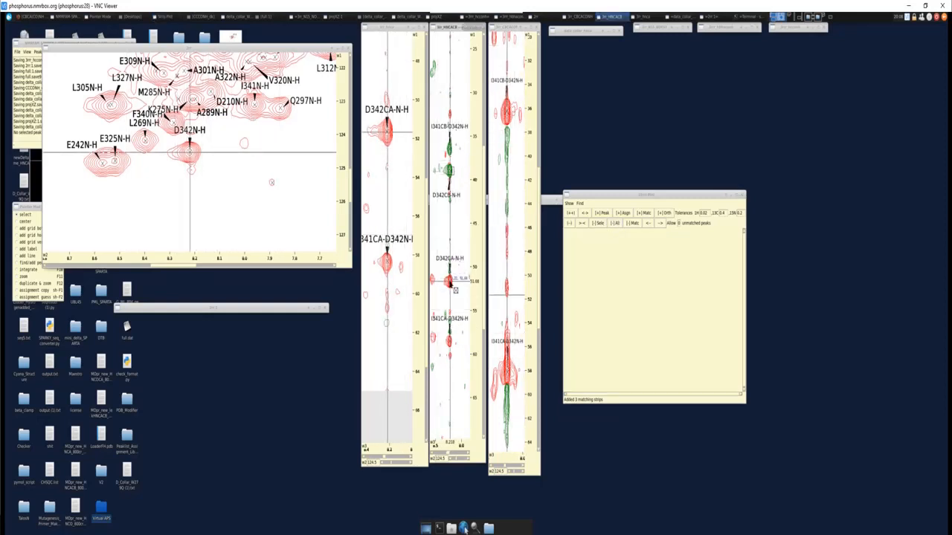
pyautogui.click(570, 203)
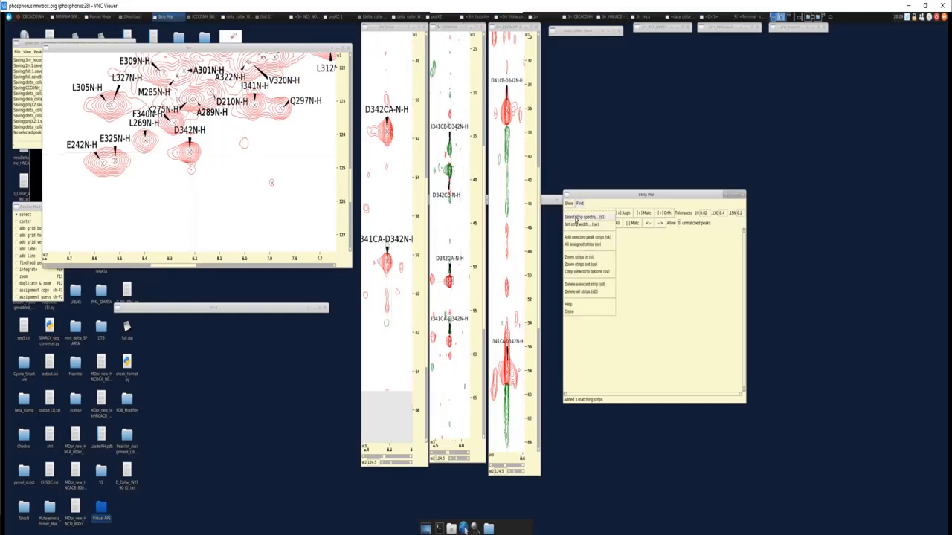
pyautogui.click(577, 217)
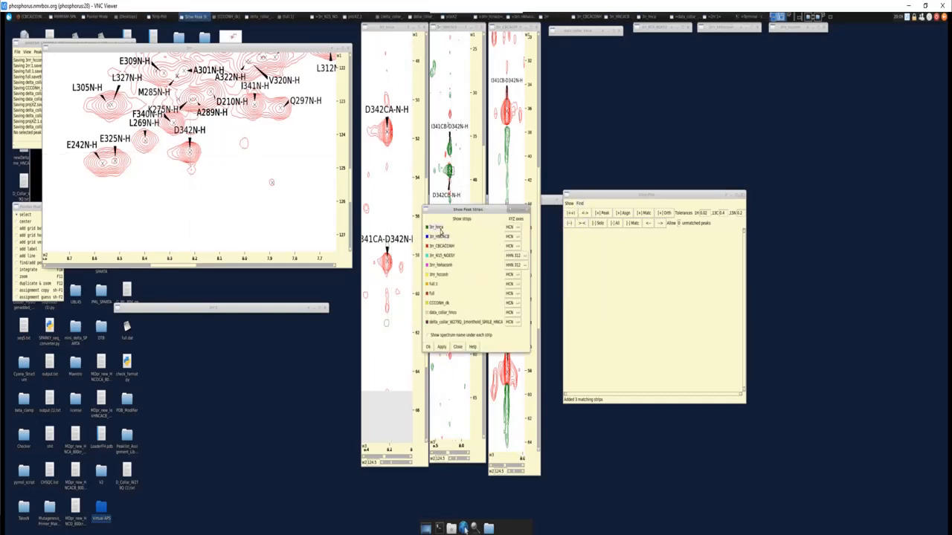
pyautogui.click(429, 348)
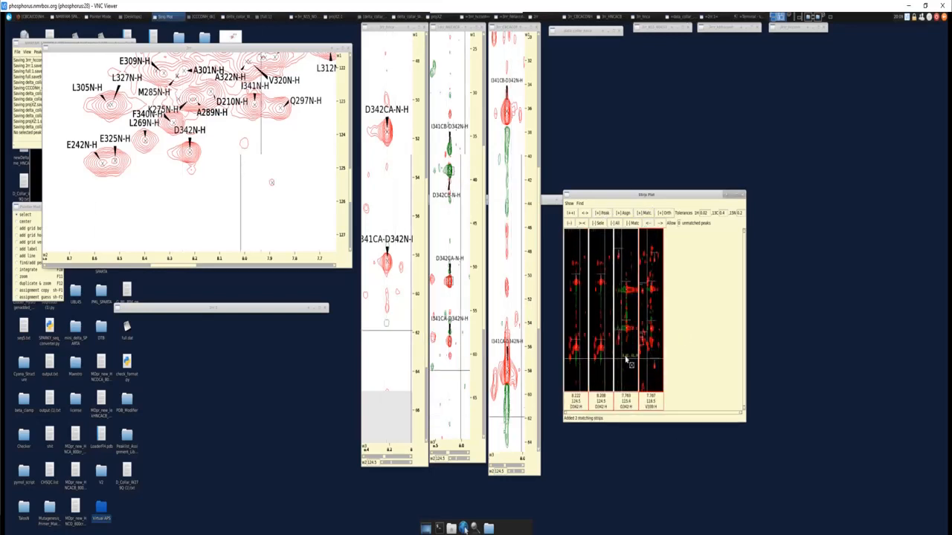
# Examine the matching G343 and V339 strips against the two D342 strips
pyautogui.click(628, 363)
pyautogui.press('z')
pyautogui.press('i')
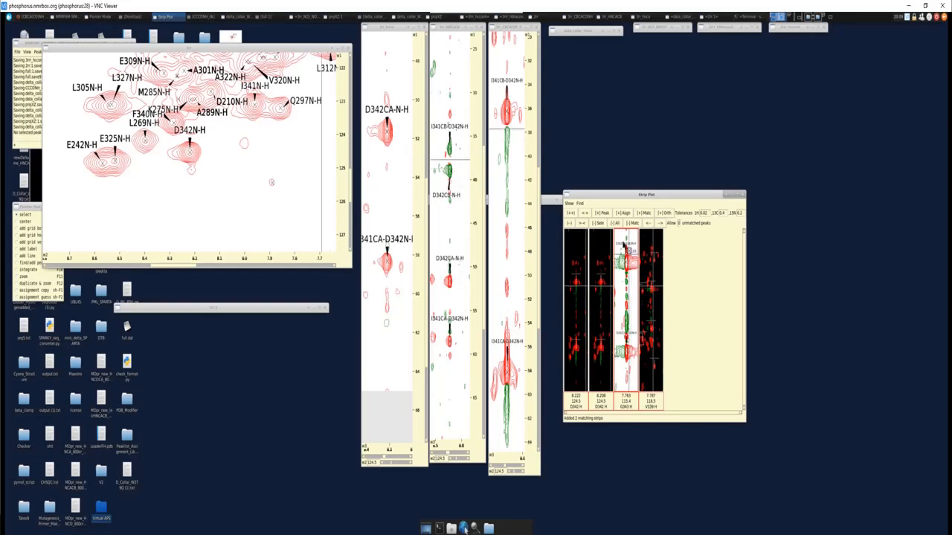
pyautogui.click(659, 312)
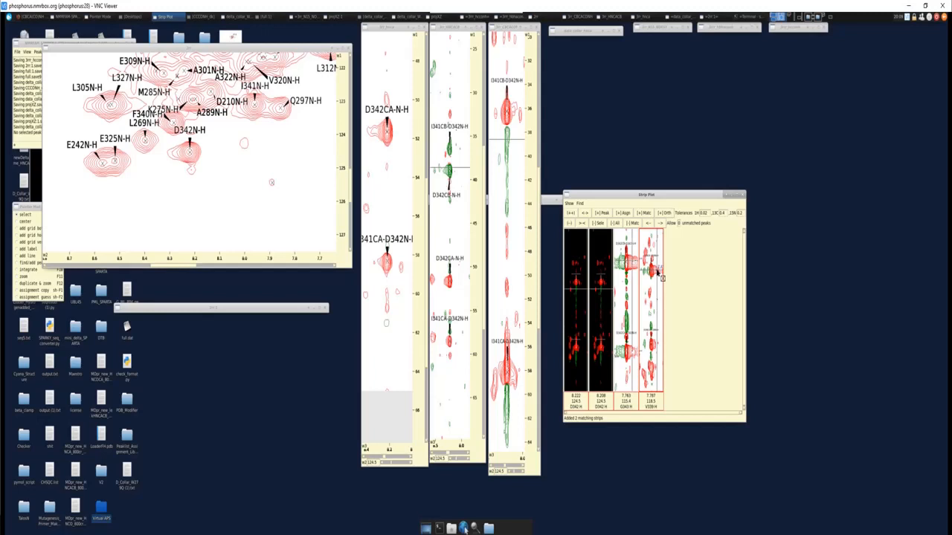
# Remove all strips from the strip plot and close it
pyautogui.click(615, 223)
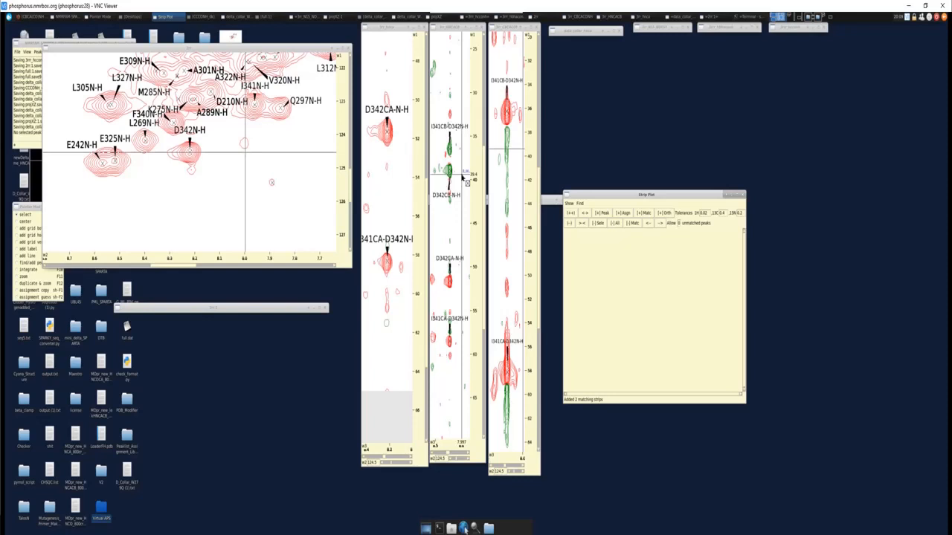
pyautogui.click(498, 28)
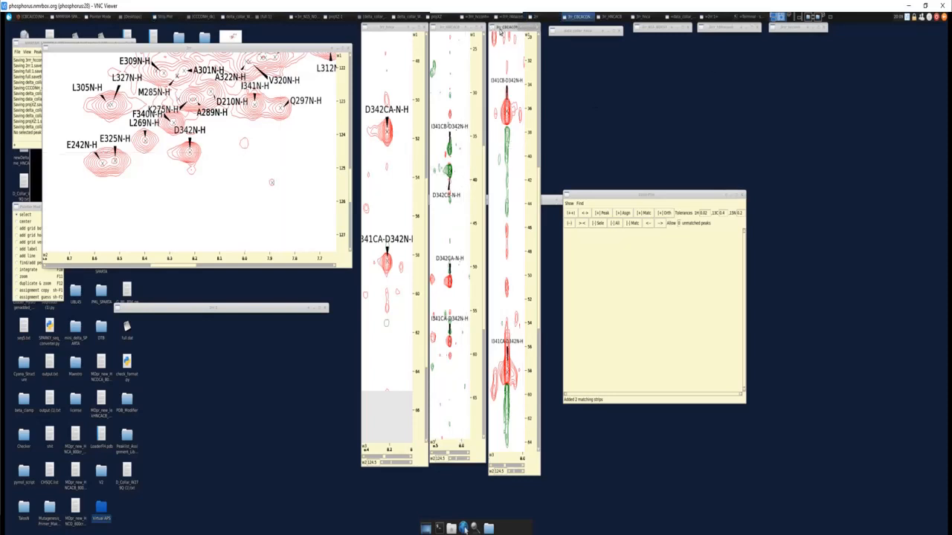
pyautogui.click(742, 197)
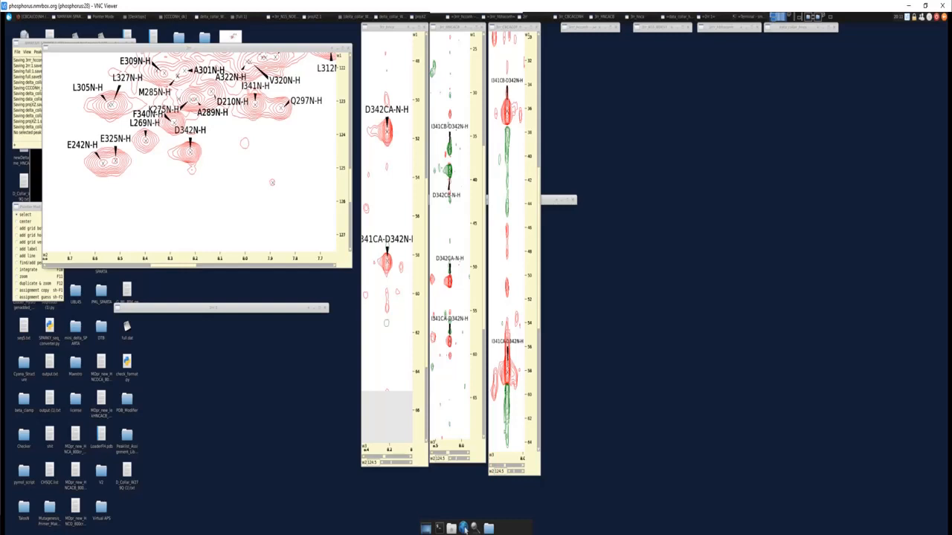
# Switch to the Protein NMR website in Firefox, open the H(CCO)NH description, and look over its magnetisation transfer diagram
pyautogui.click(35, 16)
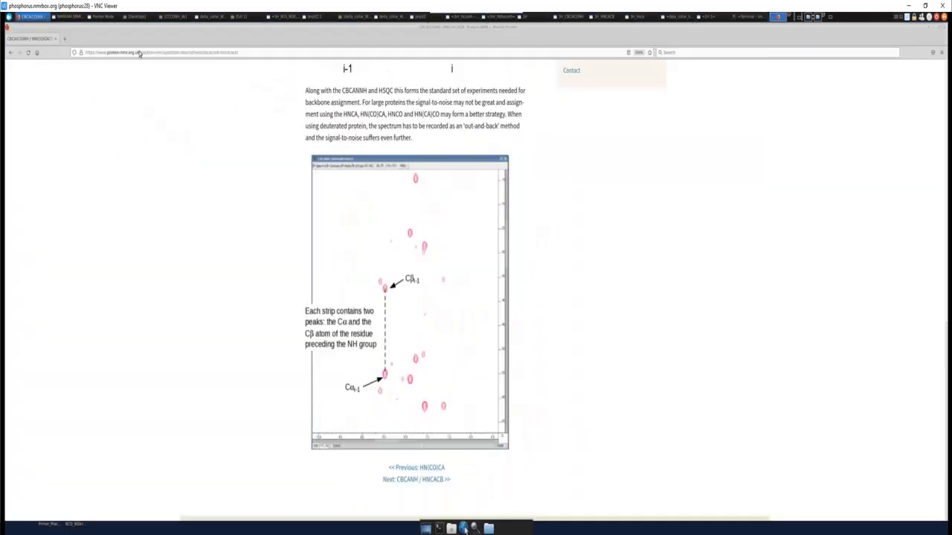
pyautogui.scroll(10, 561, 247)
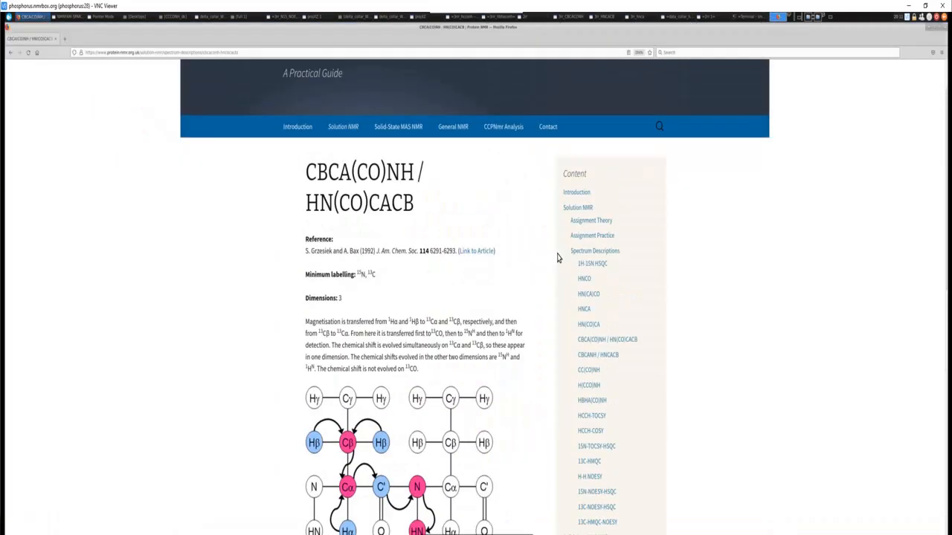
pyautogui.scroll(-1, 558, 257)
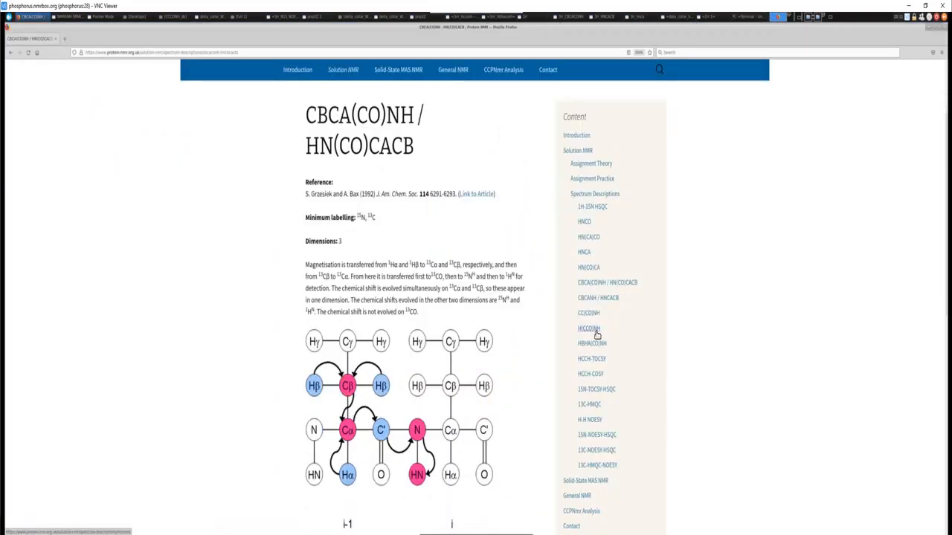
pyautogui.click(595, 333)
pyautogui.doubleClick(593, 333)
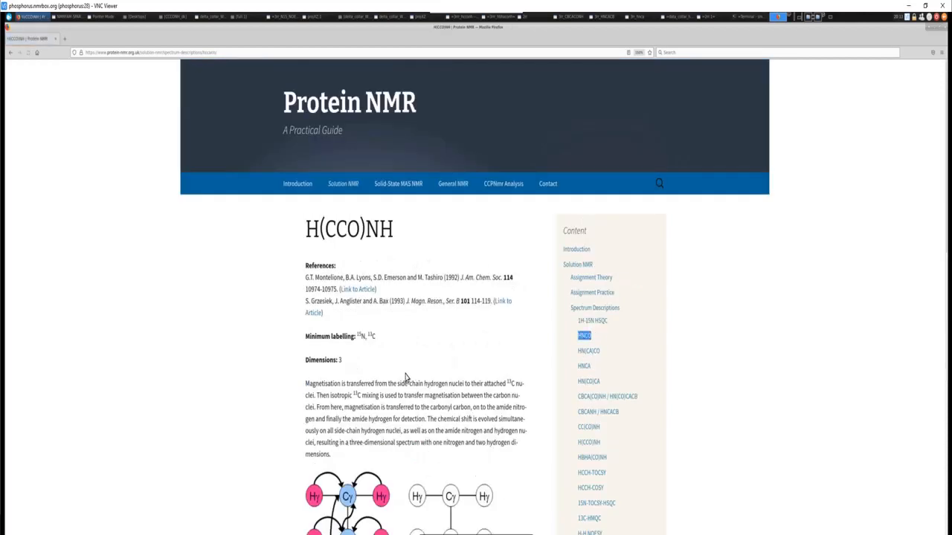
pyautogui.scroll(-5, 406, 377)
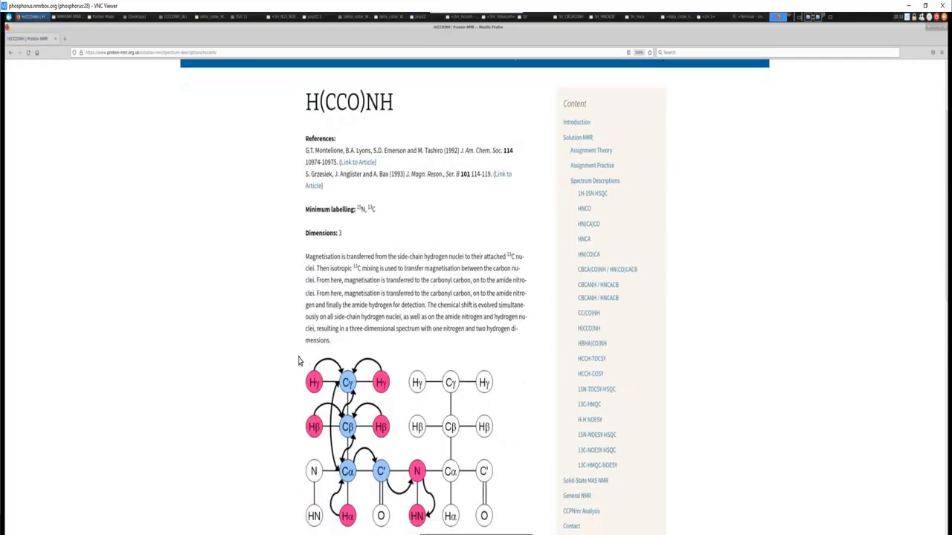
pyautogui.scroll(-4, 298, 362)
pyautogui.scroll(7, 298, 361)
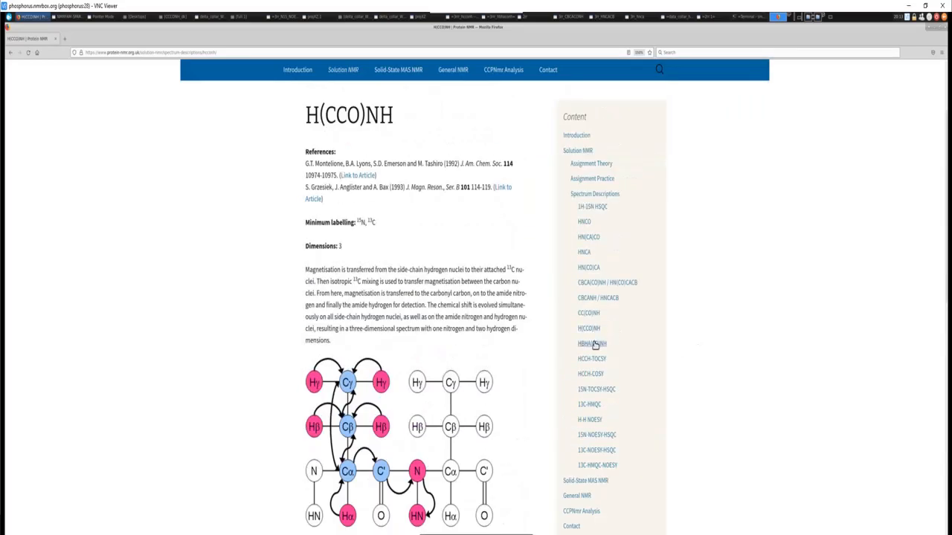
# Open the CC(CO)NH description and examine its magnetisation transfer diagram and example spectrum
pyautogui.click(588, 313)
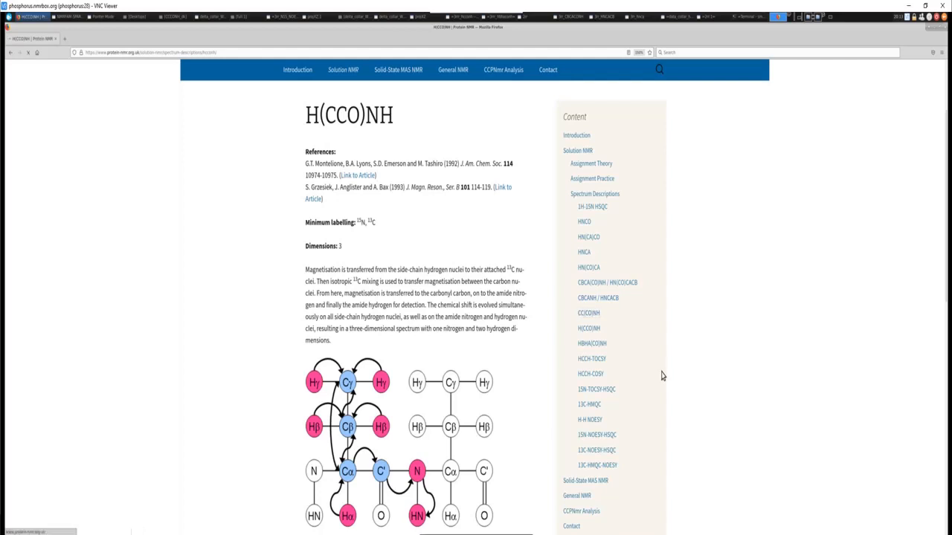
pyautogui.scroll(-2, 252, 420)
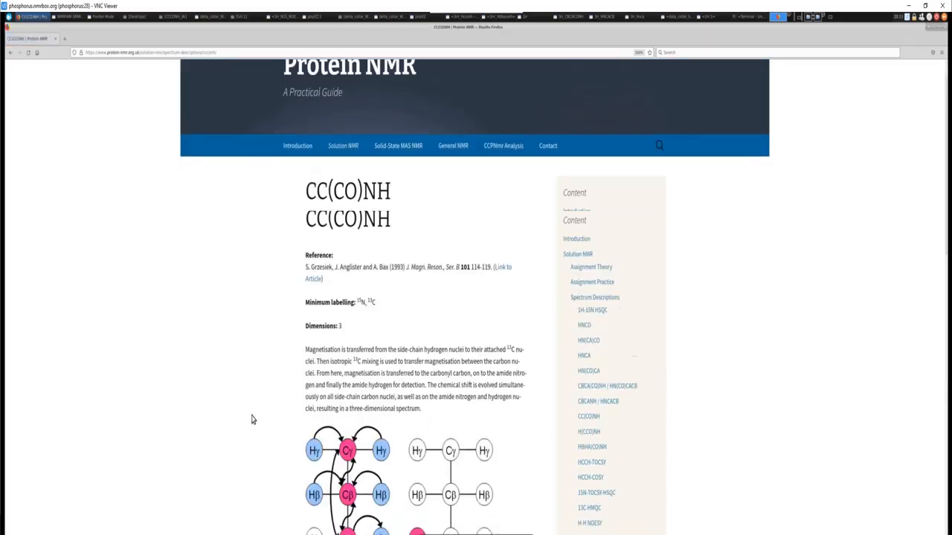
pyautogui.scroll(-2, 251, 421)
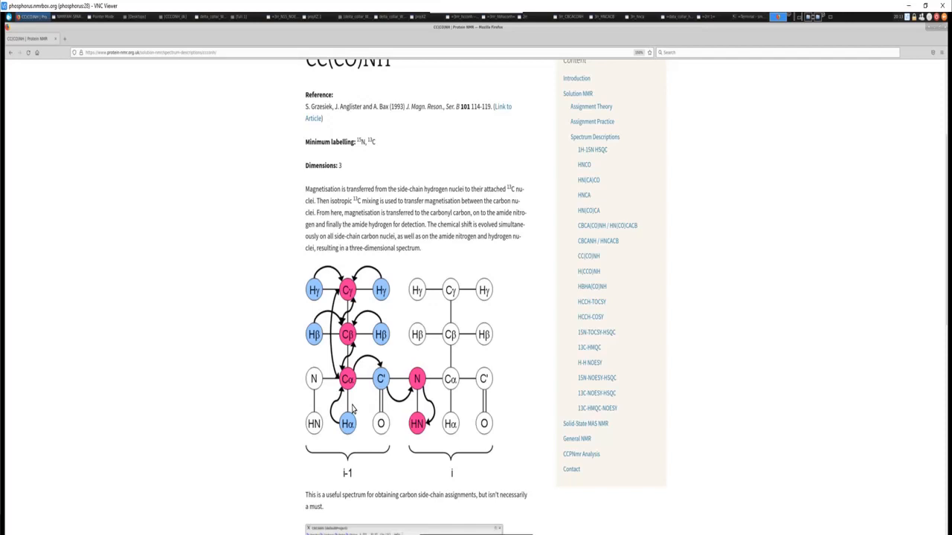
pyautogui.scroll(-5, 353, 409)
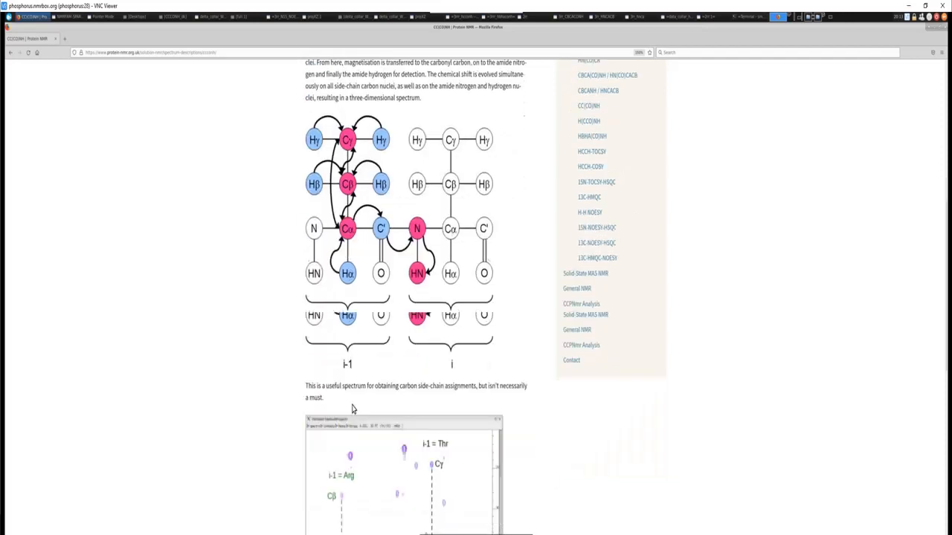
pyautogui.scroll(-1, 352, 409)
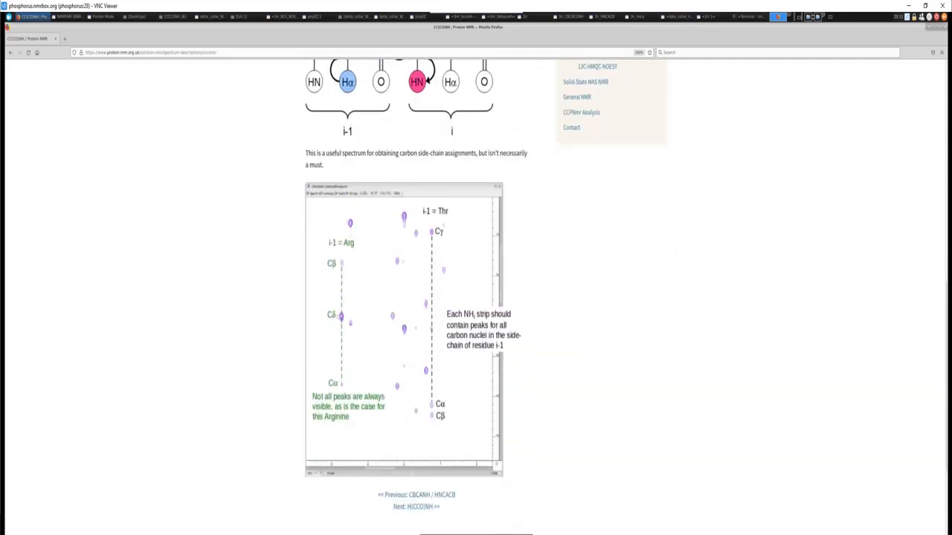
# Check the Carbon Aliphatics shift chart, then review the CC(CO)NH transfer diagram and example spectrum again
pyautogui.moveTo(0, 312); pyautogui.dragTo(421, 7)
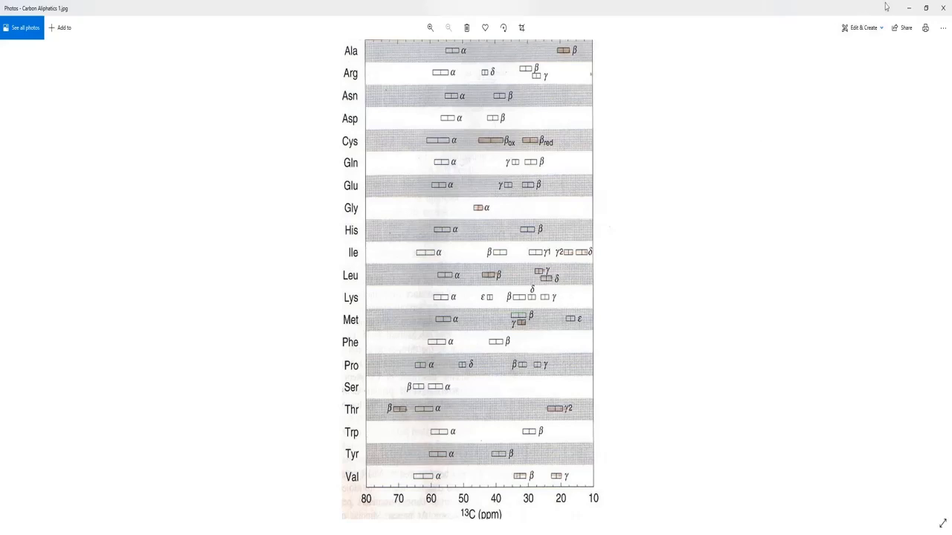
pyautogui.click(907, 9)
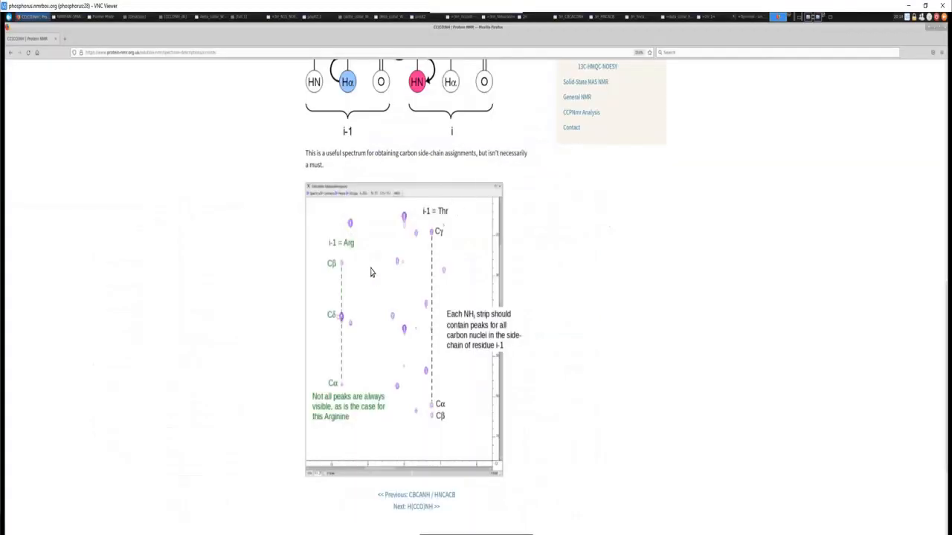
pyautogui.scroll(5, 371, 272)
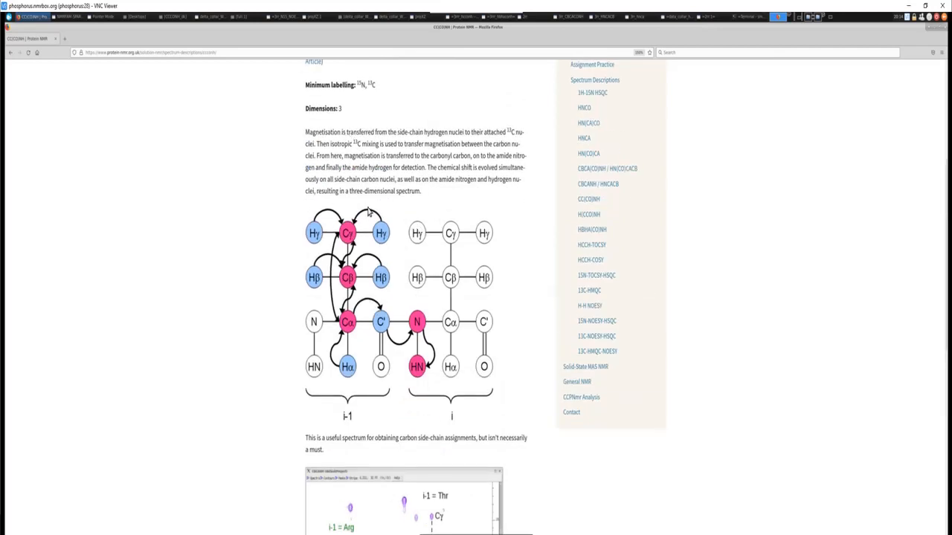
pyautogui.scroll(-3, 367, 214)
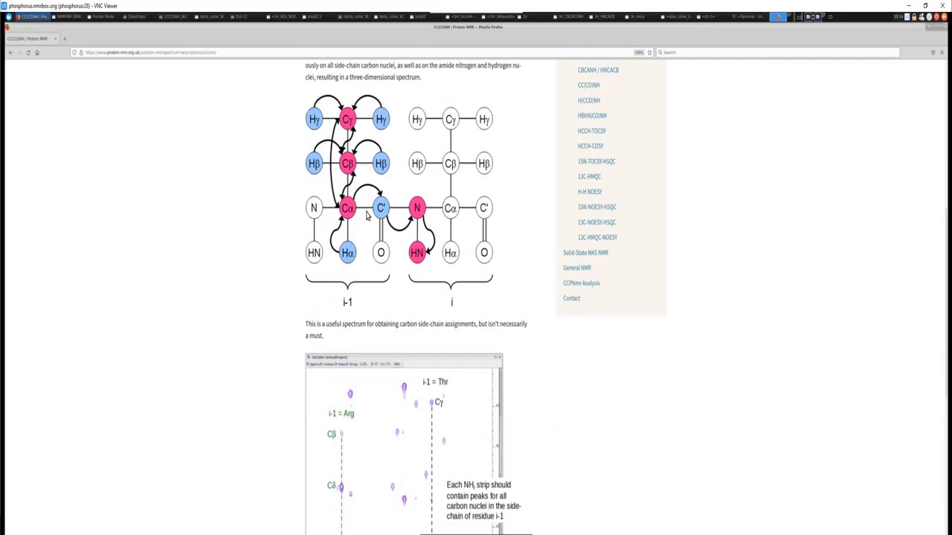
pyautogui.scroll(-3, 366, 214)
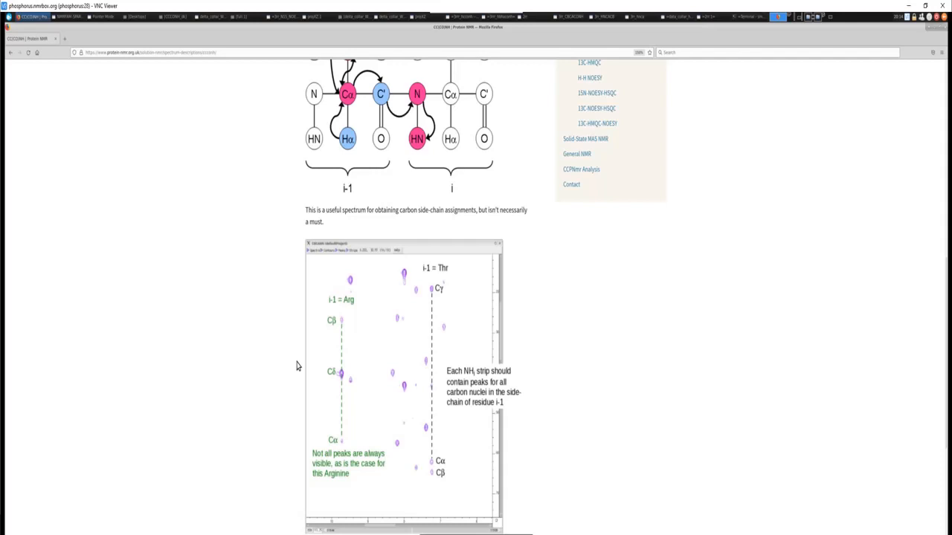
# Return to the NMR spectra and expand the hcconh strip window beside the CBCACONH strip
pyautogui.click(932, 30)
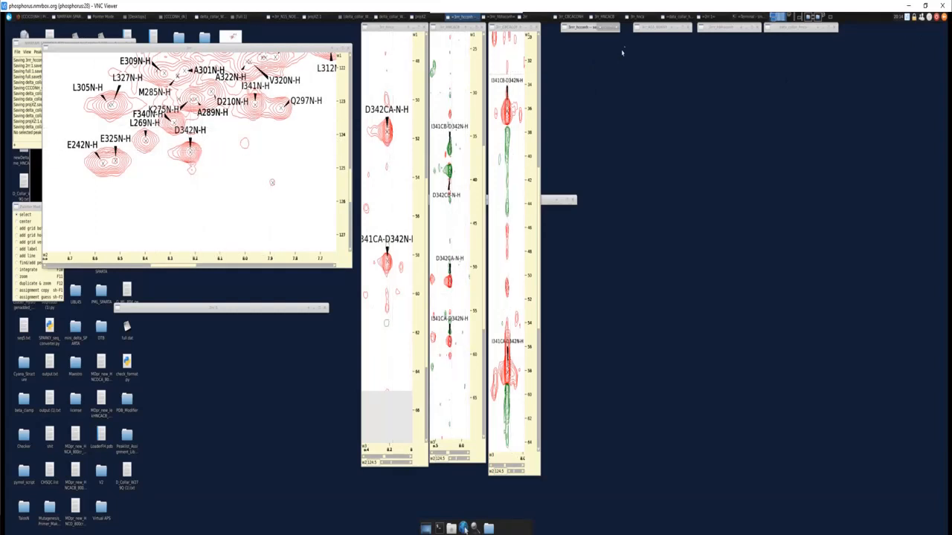
pyautogui.click(601, 30)
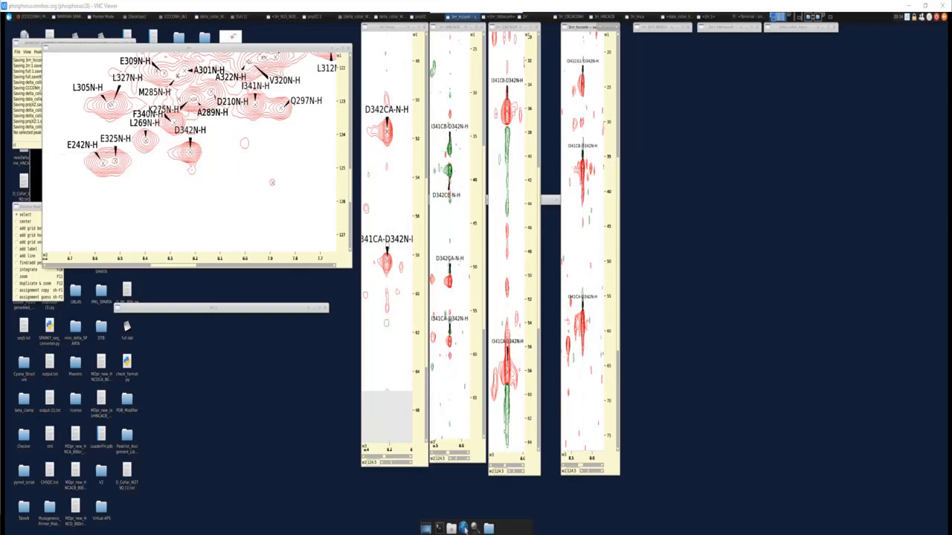
# Bring up the Carbon Aliphatics chart in Photos, and resize and place its window beside the hcconh strip so all residues show
pyautogui.click(463, 527)
pyautogui.doubleClick(478, 9)
pyautogui.moveTo(479, 12); pyautogui.dragTo(741, 107)
pyautogui.scroll(3, 768, 273)
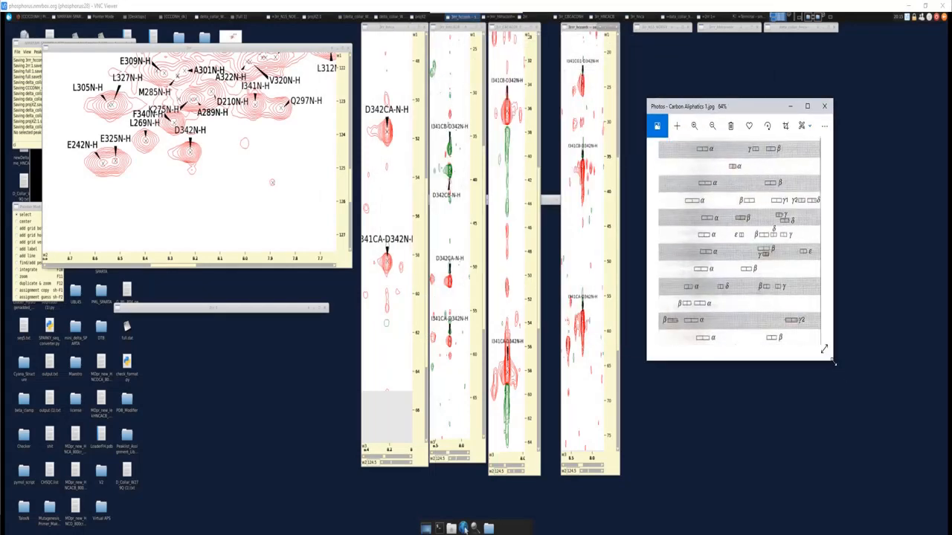
pyautogui.moveTo(834, 361); pyautogui.dragTo(889, 522)
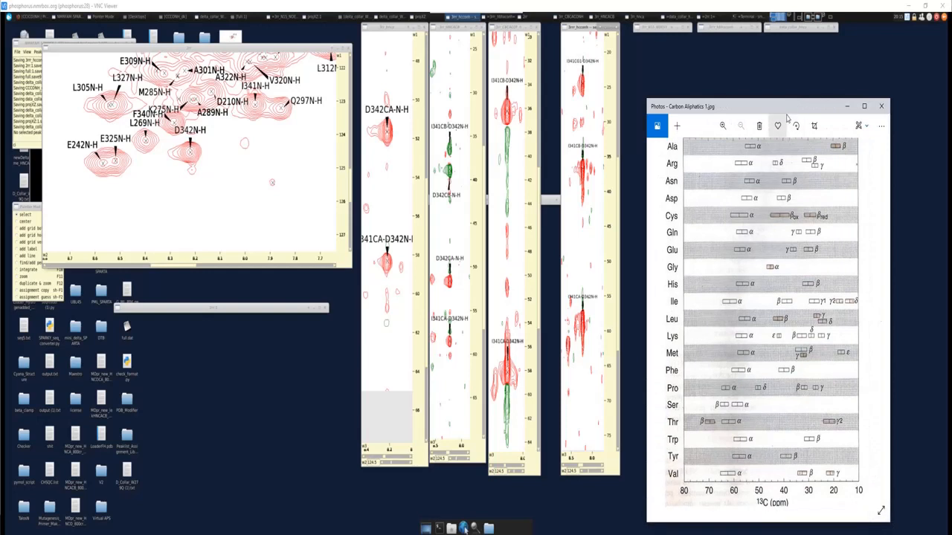
pyautogui.moveTo(786, 106); pyautogui.dragTo(783, 28)
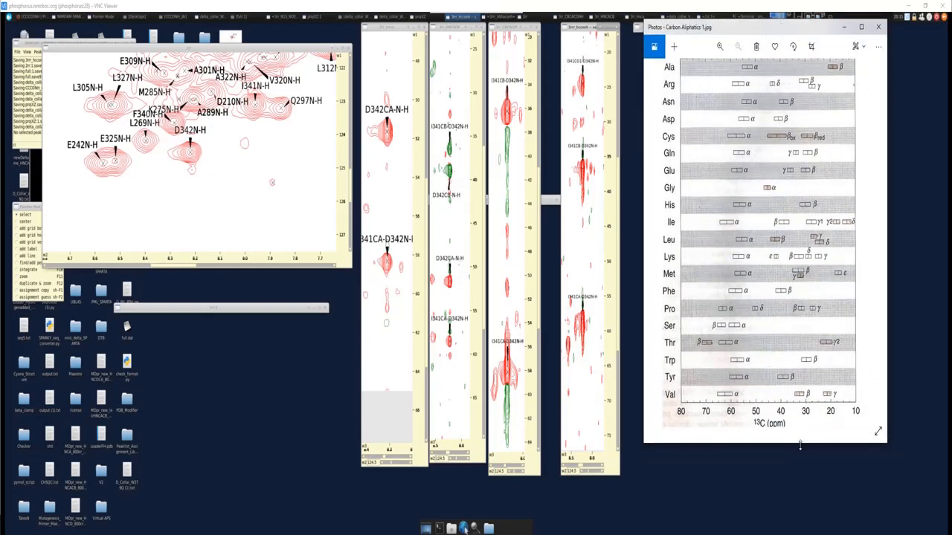
pyautogui.moveTo(800, 445); pyautogui.dragTo(800, 508)
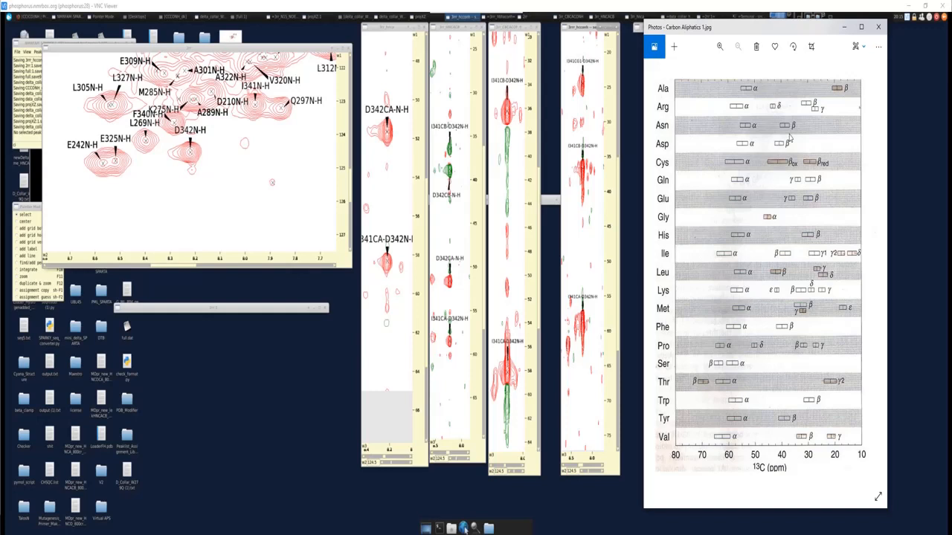
# Examine the I341 side-chain carbon peaks in the hcconh strip from CA through CB, CG1 and CG2 up to CD1
pyautogui.moveTo(617, 206); pyautogui.dragTo(616, 154)
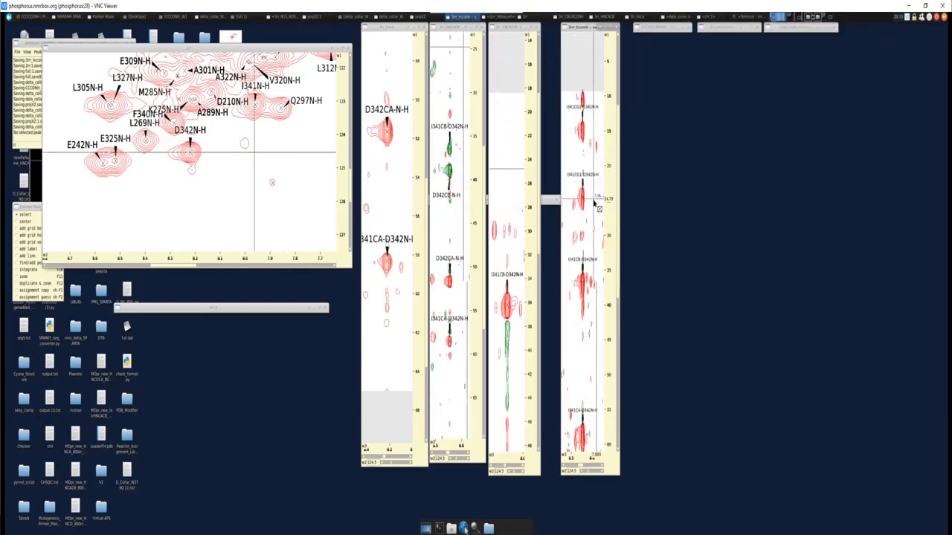
pyautogui.press('z')
pyautogui.press('i')
pyautogui.press('z')
pyautogui.press('i')
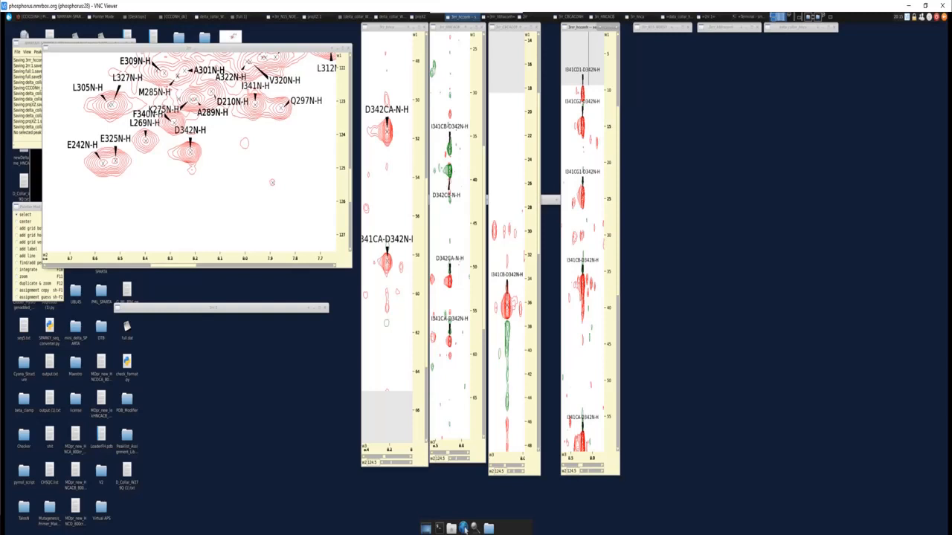
pyautogui.click(464, 528)
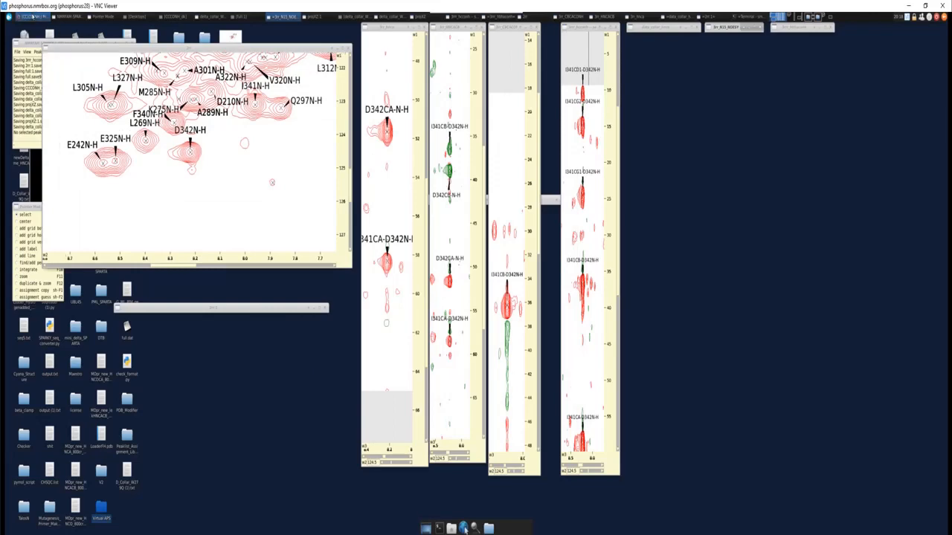
# Switch to Firefox, open the HNCO page of the Protein NMR guide, and review its magnetisation transfer diagram and example spectrum
pyautogui.click(32, 16)
pyautogui.scroll(5, 563, 246)
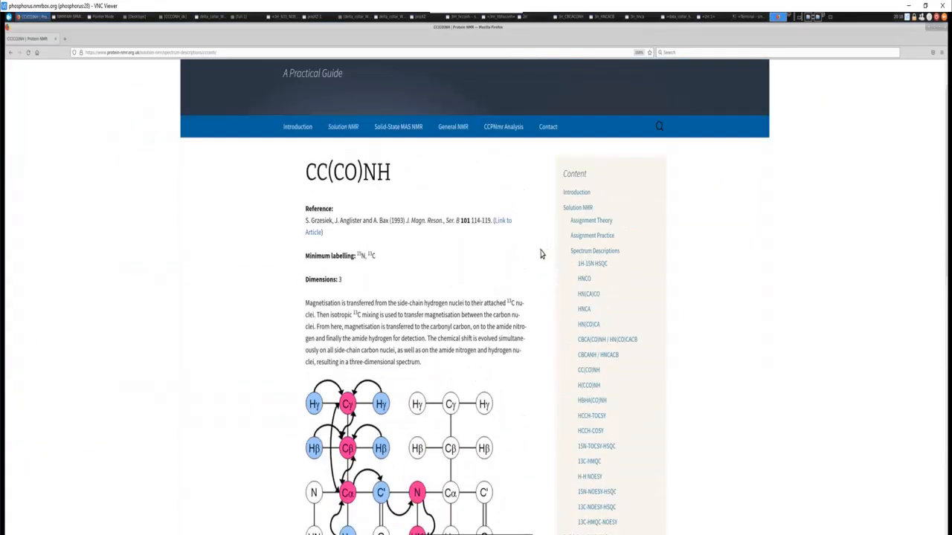
pyautogui.click(583, 227)
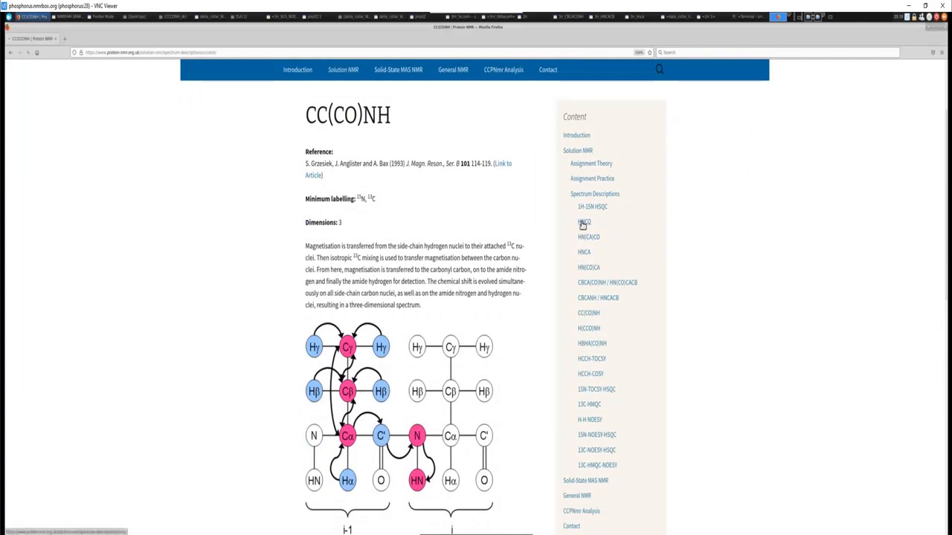
pyautogui.scroll(-5, 249, 281)
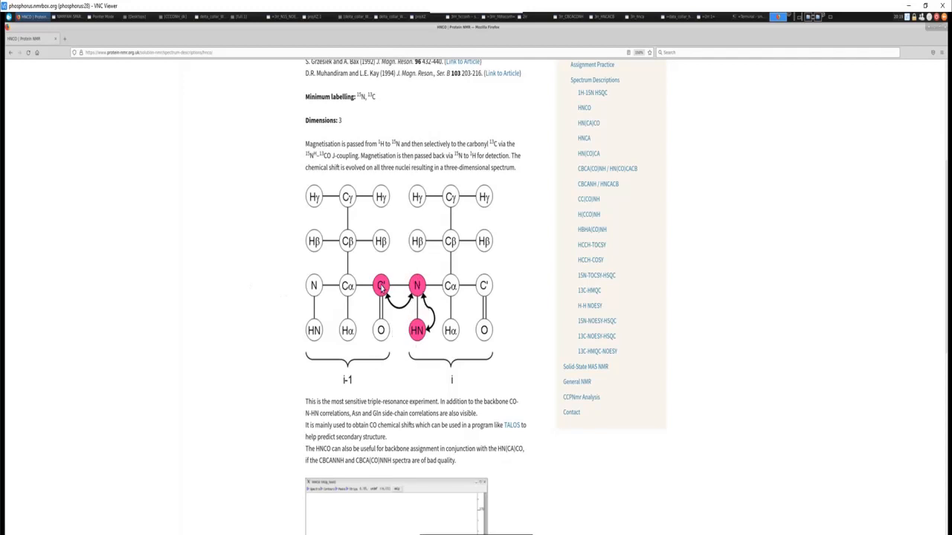
pyautogui.scroll(-4, 385, 298)
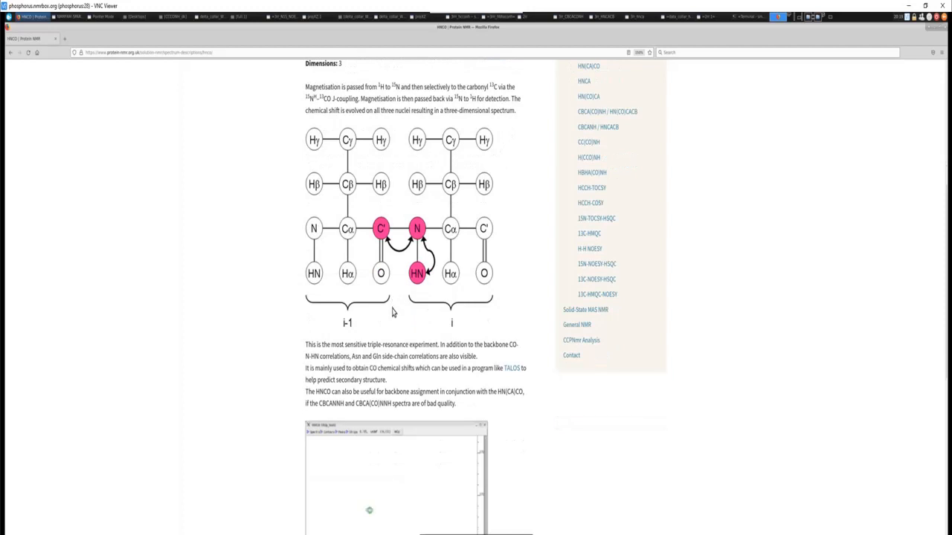
pyautogui.scroll(-3, 392, 312)
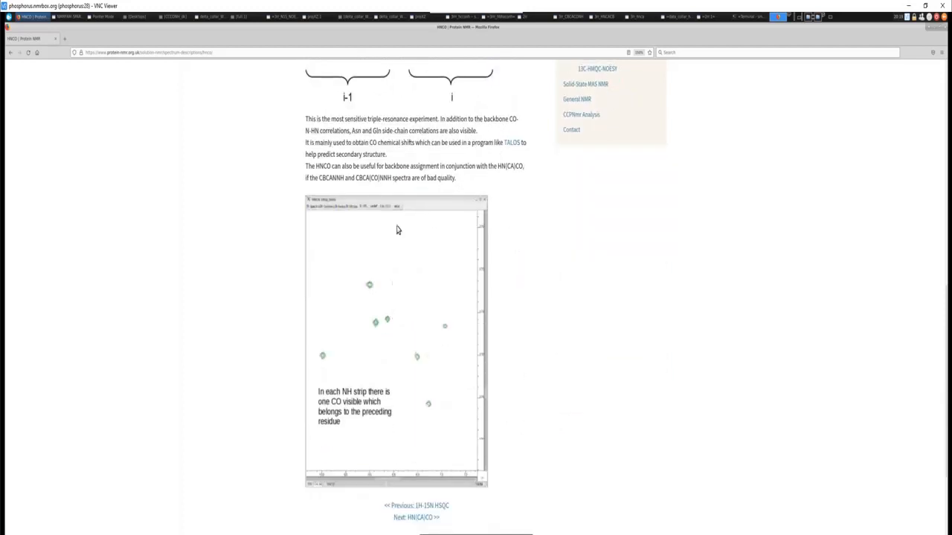
pyautogui.scroll(5, 394, 231)
pyautogui.scroll(-4, 372, 224)
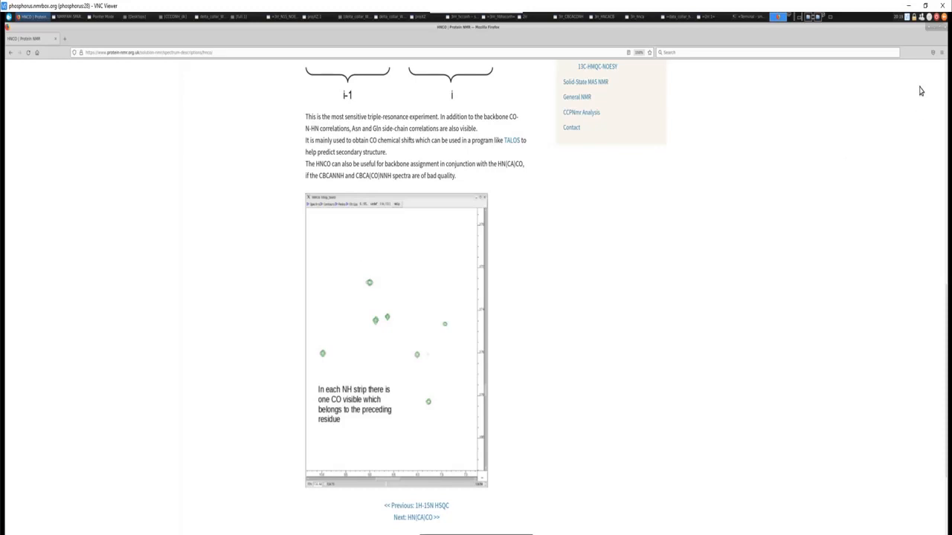
# Return to the NMR spectra, expand the data_collar_hnco strip, and center all strip views on the E325N-H peak
pyautogui.click(934, 27)
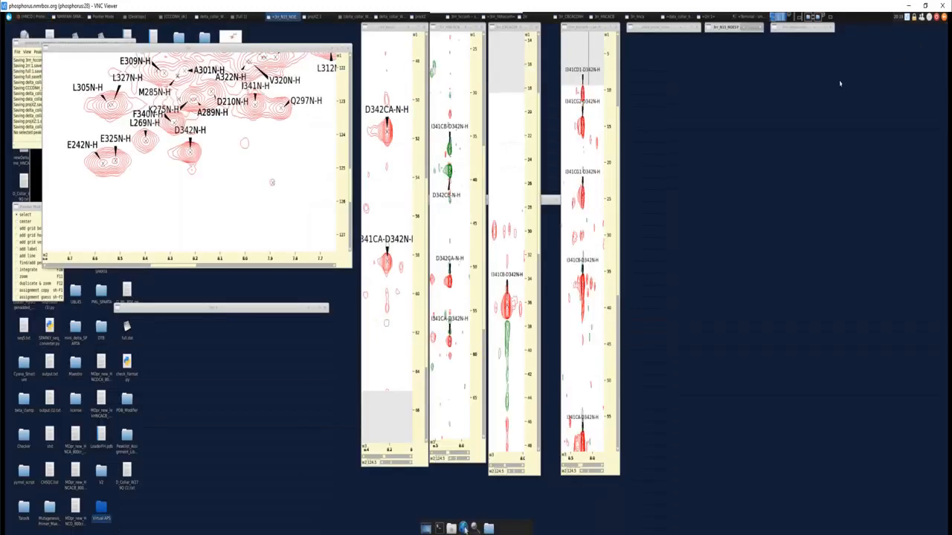
pyautogui.click(677, 29)
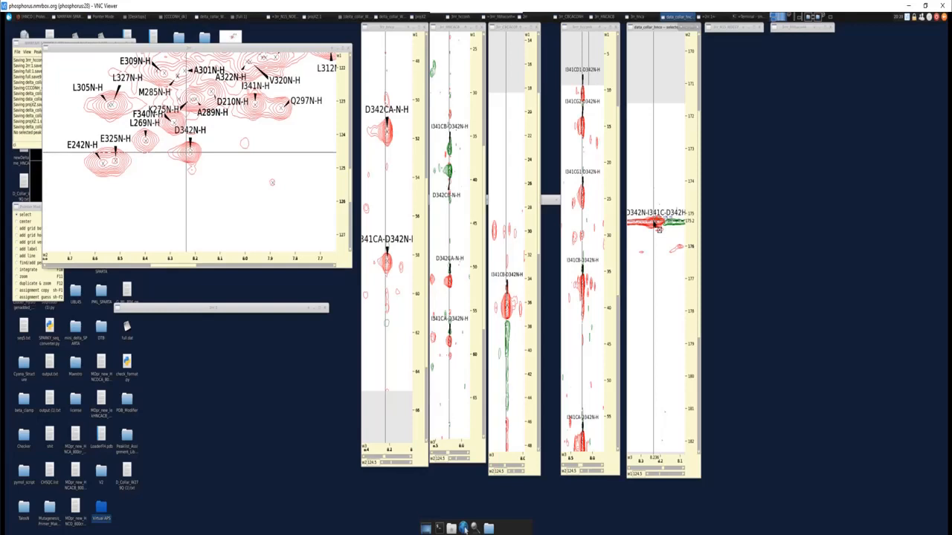
pyautogui.click(122, 167)
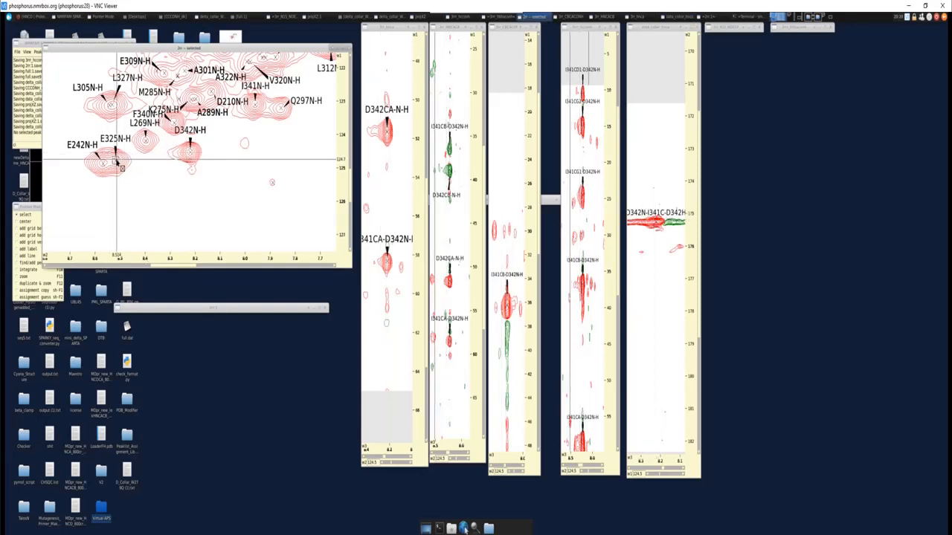
pyautogui.press('v')
pyautogui.press('c')
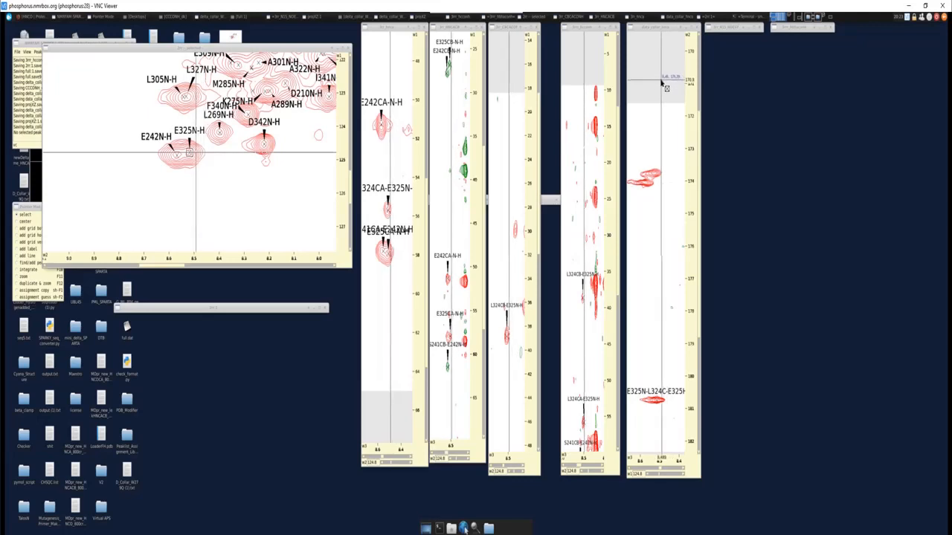
# Switch to Firefox, open the HN(CA)CO page, and review its transfer diagram and example spectrum with the two CO peaks
pyautogui.click(26, 15)
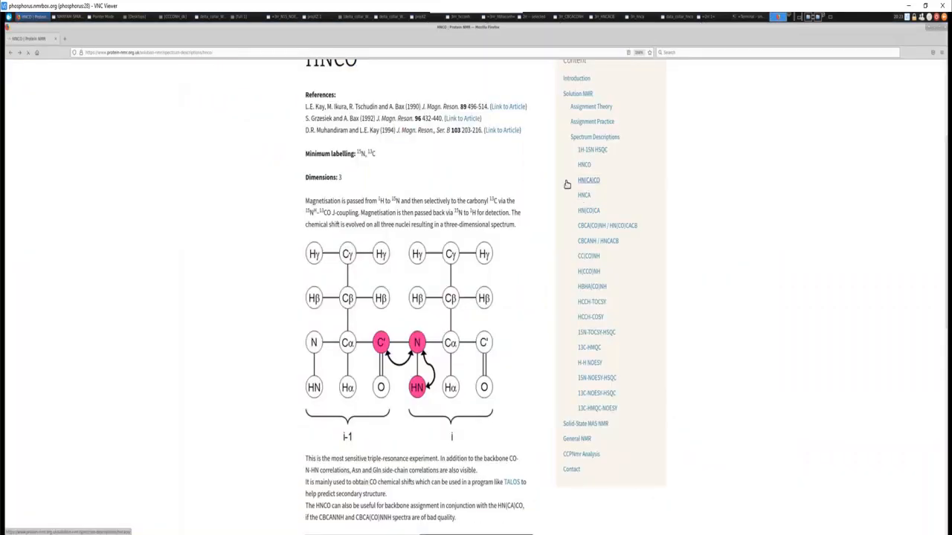
pyautogui.click(588, 182)
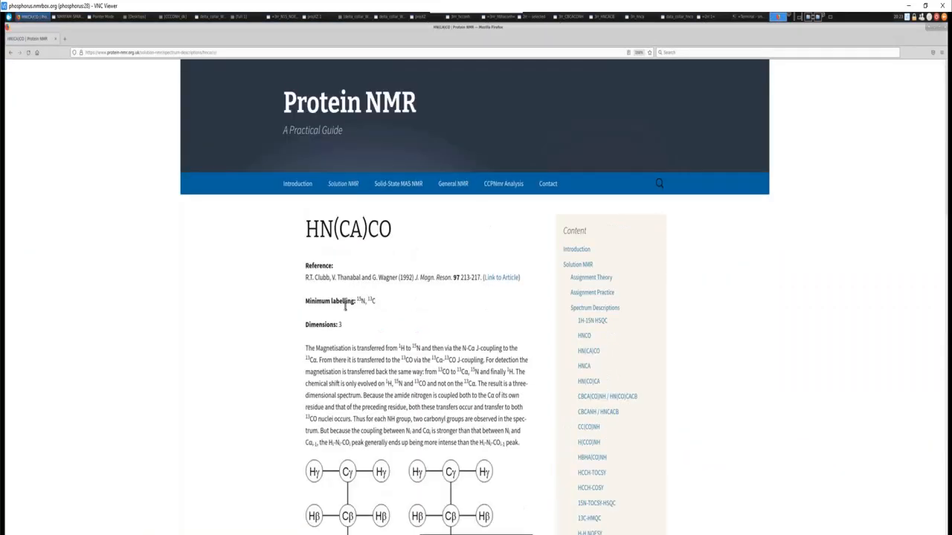
pyautogui.scroll(-5, 343, 313)
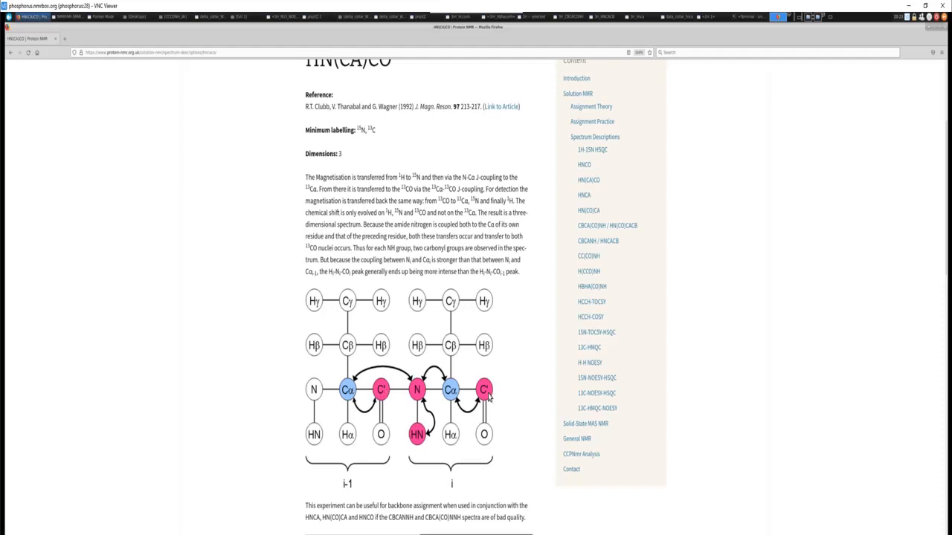
pyautogui.scroll(-3, 496, 389)
pyautogui.scroll(-2, 496, 389)
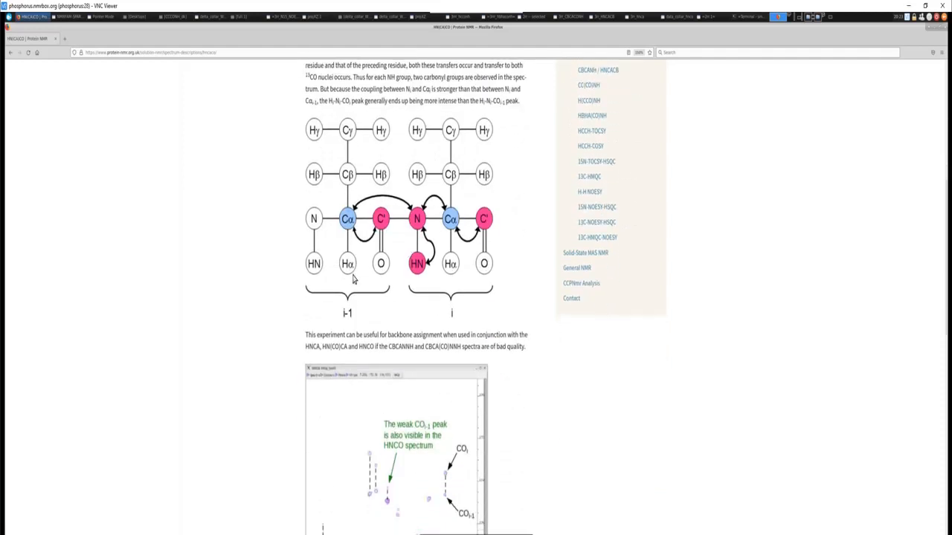
pyautogui.scroll(-4, 461, 292)
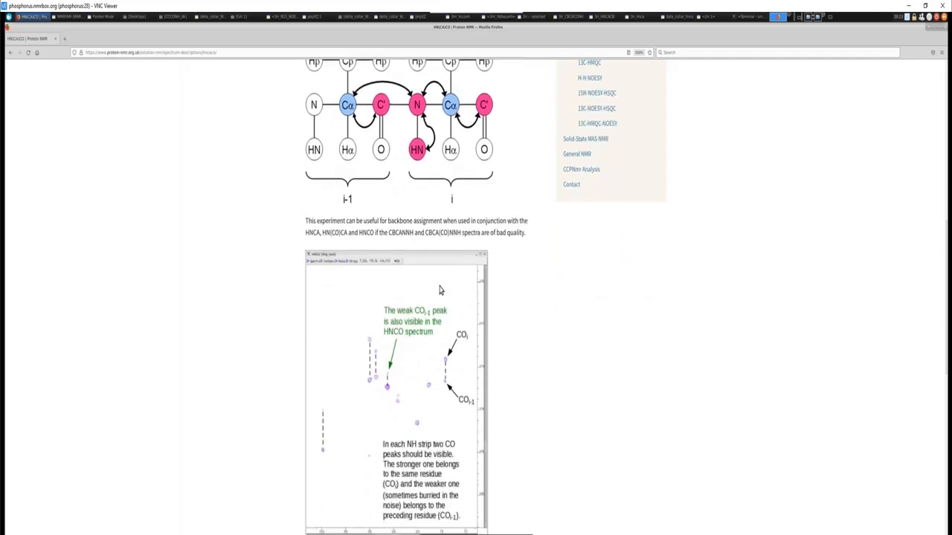
pyautogui.scroll(-3, 441, 294)
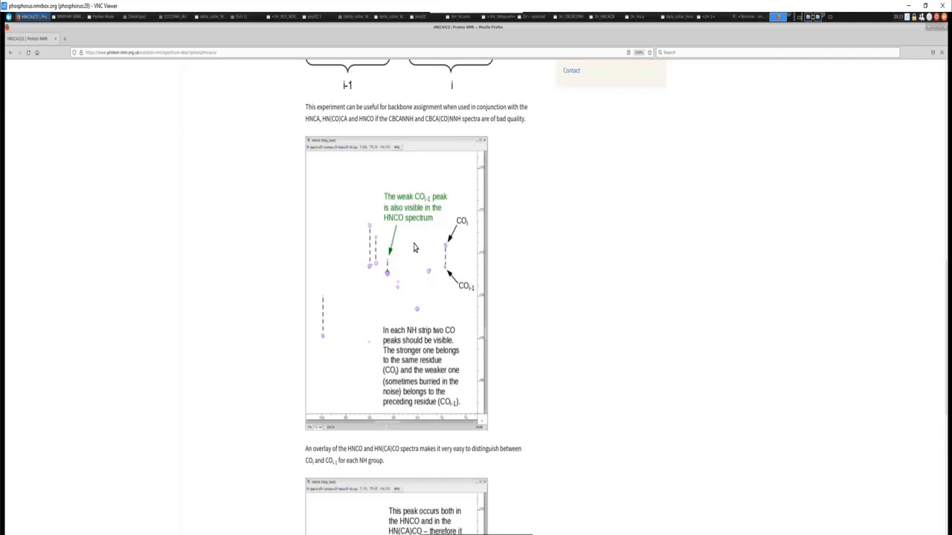
# Return to the spectra, open Strip Plot from the hnco strip's L324C-E325N peak, look over the selectable strip spectra, and close both windows
pyautogui.click(936, 31)
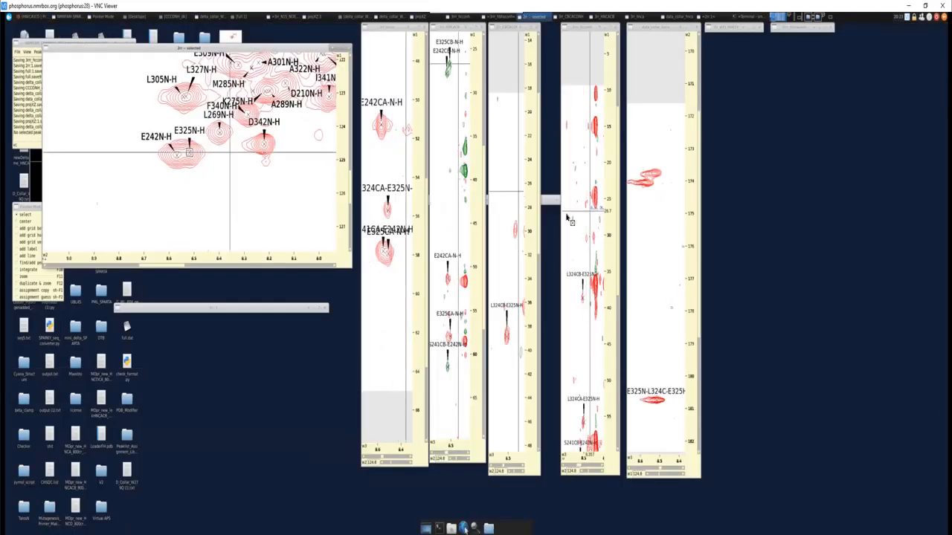
pyautogui.click(661, 408)
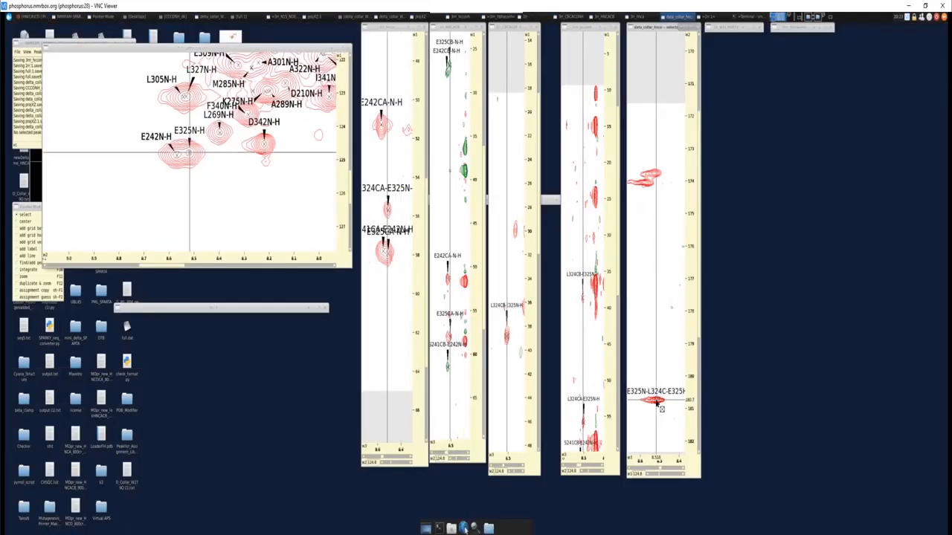
pyautogui.press('s')
pyautogui.press('p')
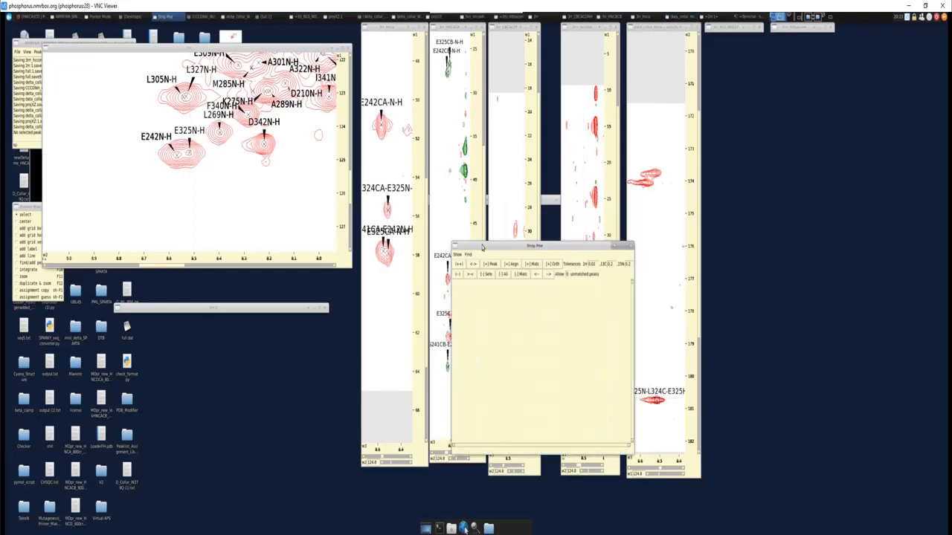
pyautogui.click(717, 189)
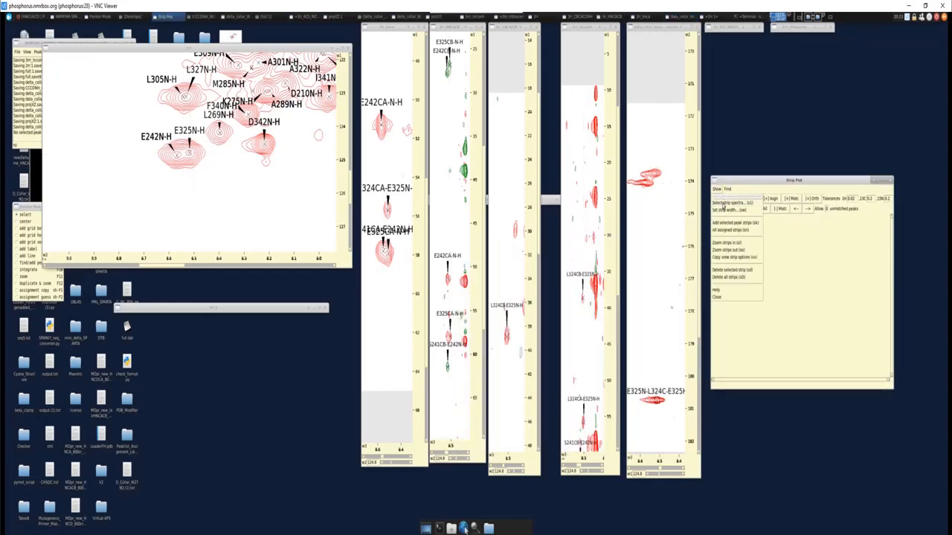
pyautogui.click(724, 207)
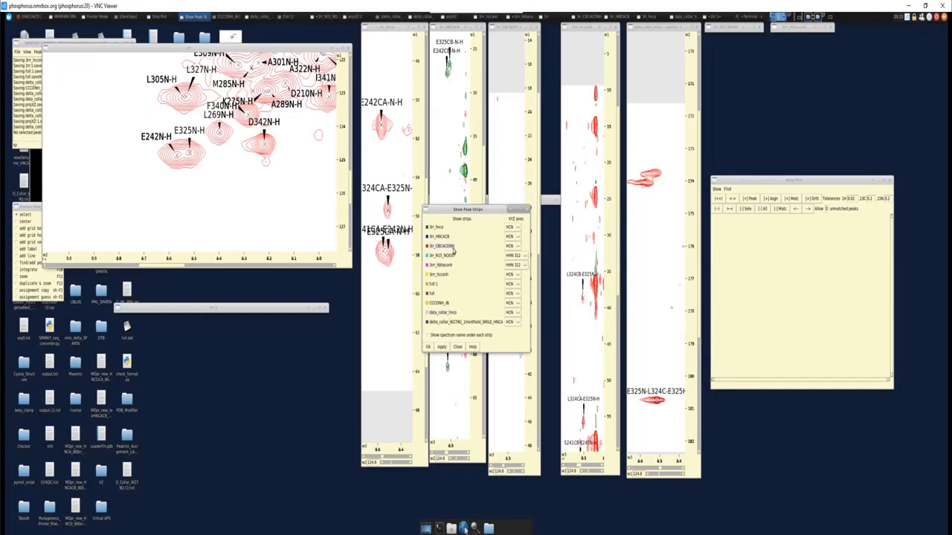
pyautogui.click(456, 347)
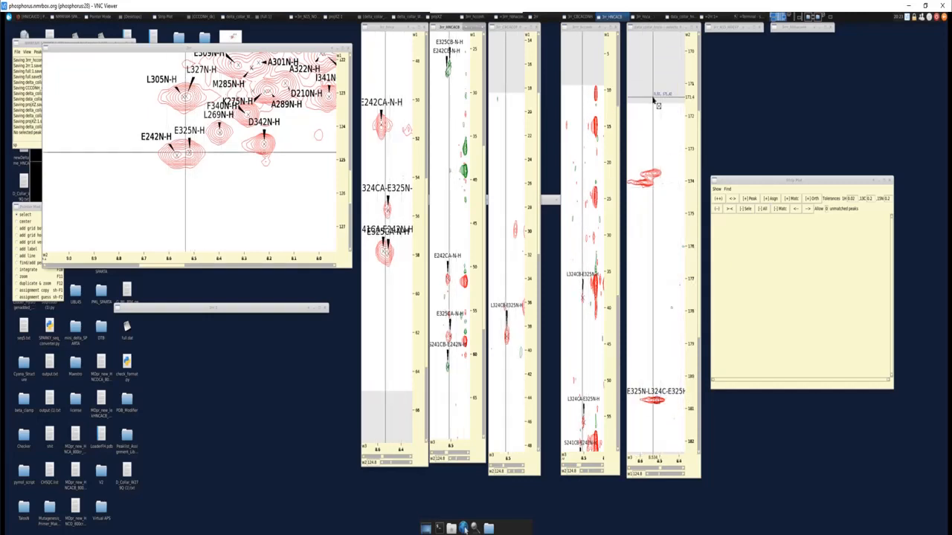
pyautogui.click(889, 182)
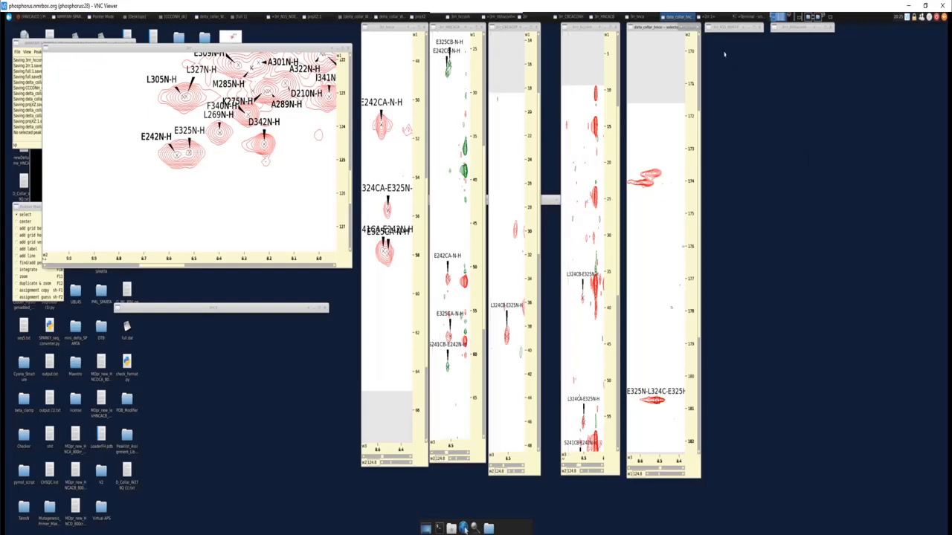
# Rearrange the collapsed spectrum windows so 3rr_hbhaconh sits beside the hnco strip and 3rr_N15_NOESY lies farther out
pyautogui.moveTo(717, 31); pyautogui.dragTo(852, 29)
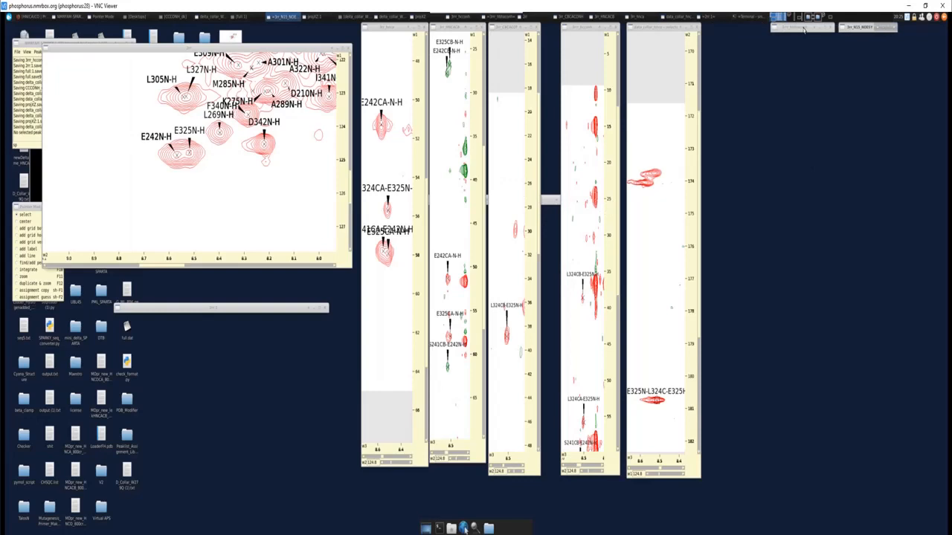
pyautogui.moveTo(793, 29); pyautogui.dragTo(738, 28)
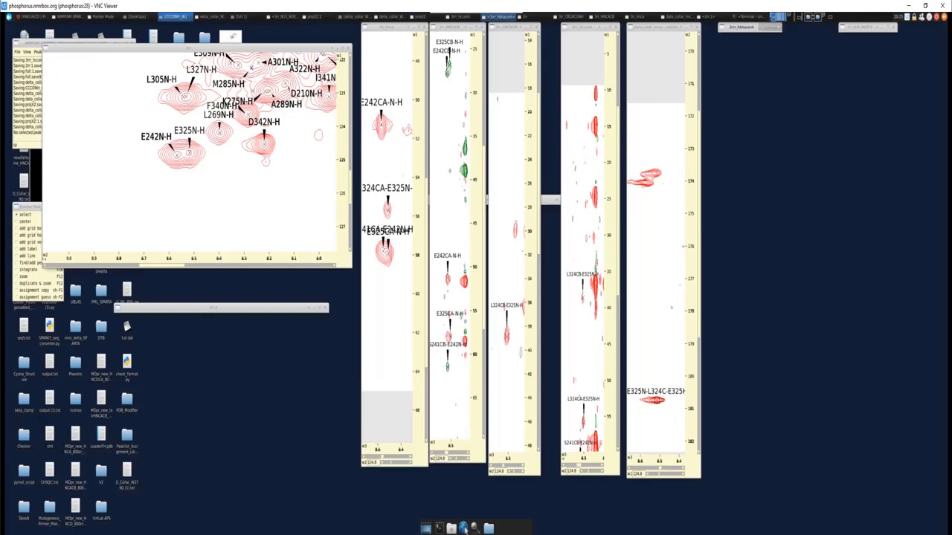
# Bring up the Aliphatic Hydrogens chart in Photos, place its window beside the hnco strip, and make it taller
pyautogui.click(463, 528)
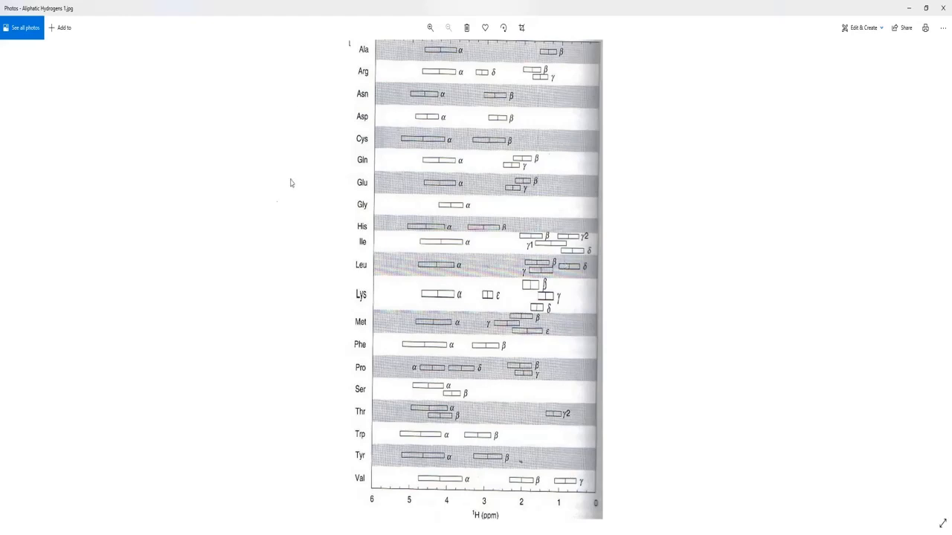
pyautogui.doubleClick(321, 6)
pyautogui.moveTo(375, 13); pyautogui.dragTo(636, 13)
pyautogui.doubleClick(636, 14)
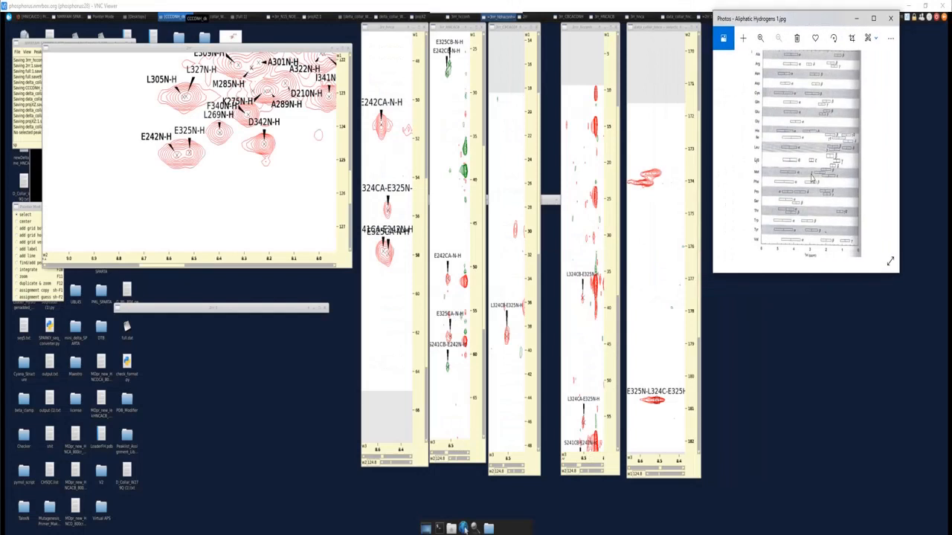
pyautogui.moveTo(814, 273); pyautogui.dragTo(812, 492)
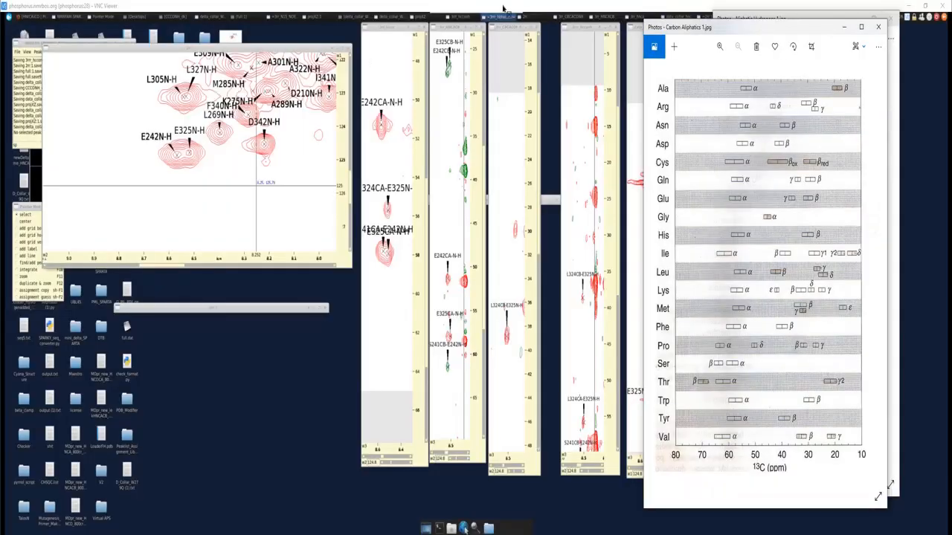
# Compare the Carbon Aliphatics chart side by side with a widened Aliphatic Hydrogens chart, and minimize both
pyautogui.moveTo(728, 28); pyautogui.dragTo(414, 21)
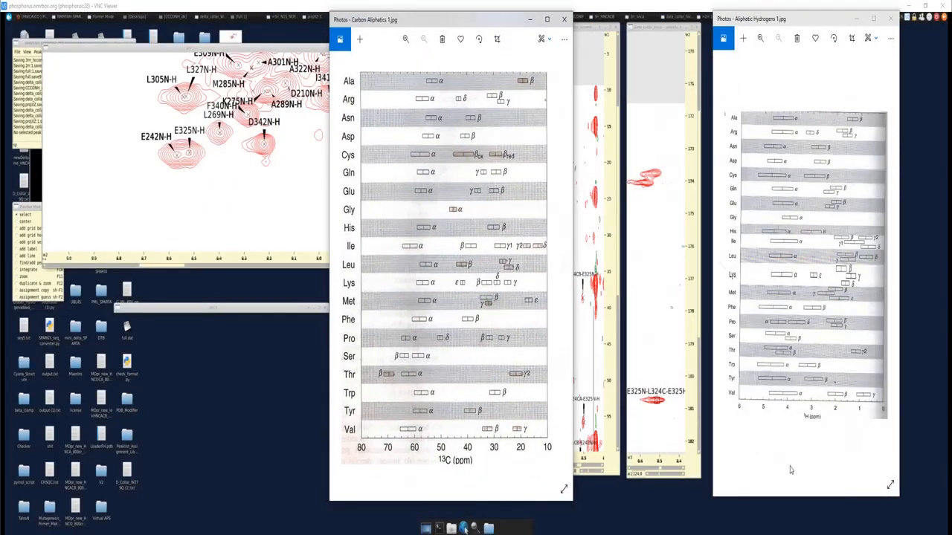
pyautogui.moveTo(713, 497); pyautogui.dragTo(608, 518)
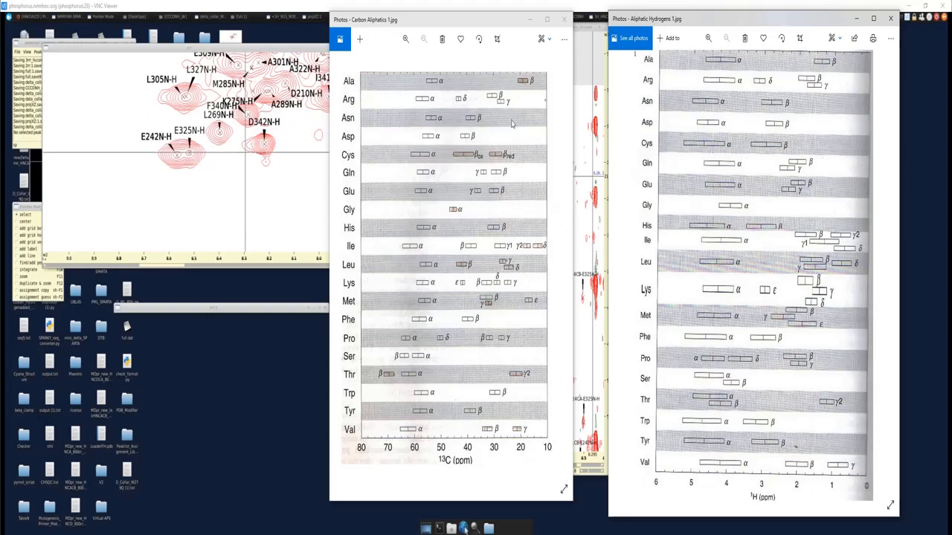
pyautogui.click(529, 18)
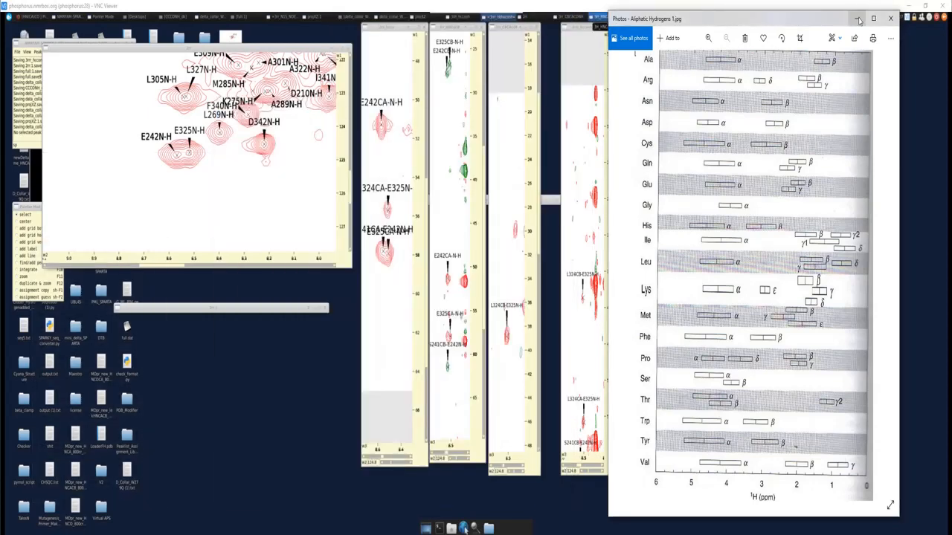
pyautogui.click(856, 18)
# Switch to Firefox, open the HBHA(CO)NH page, and examine its description and magnetisation transfer diagram
pyautogui.click(37, 18)
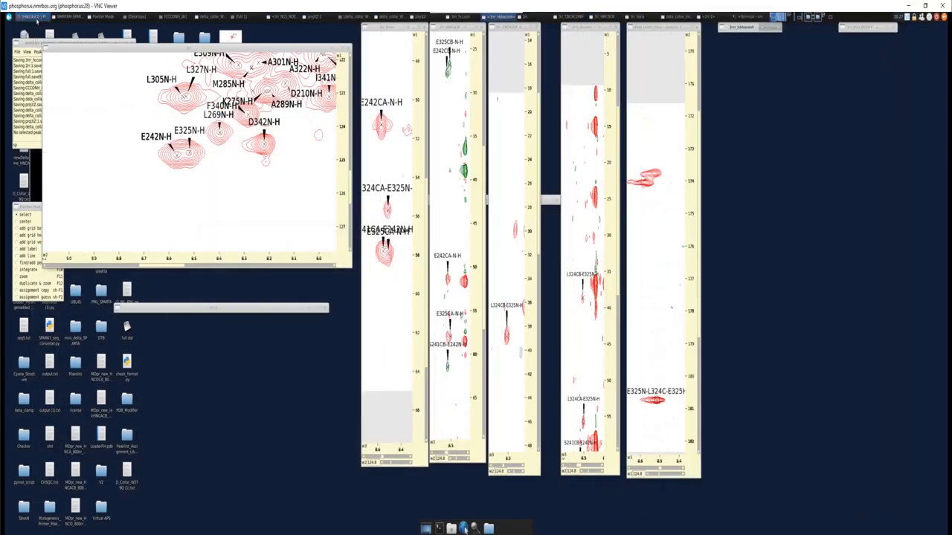
pyautogui.scroll(5, 499, 302)
pyautogui.scroll(1, 499, 302)
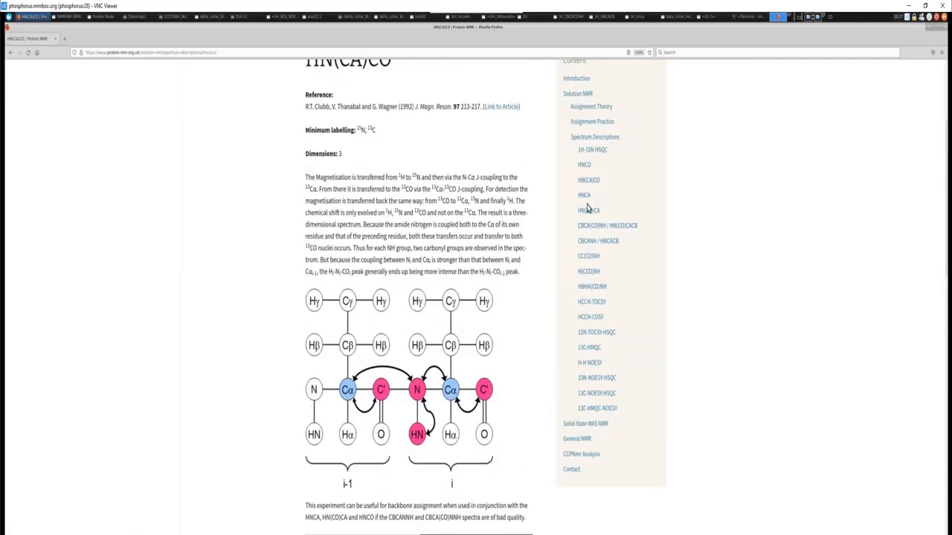
pyautogui.click(599, 290)
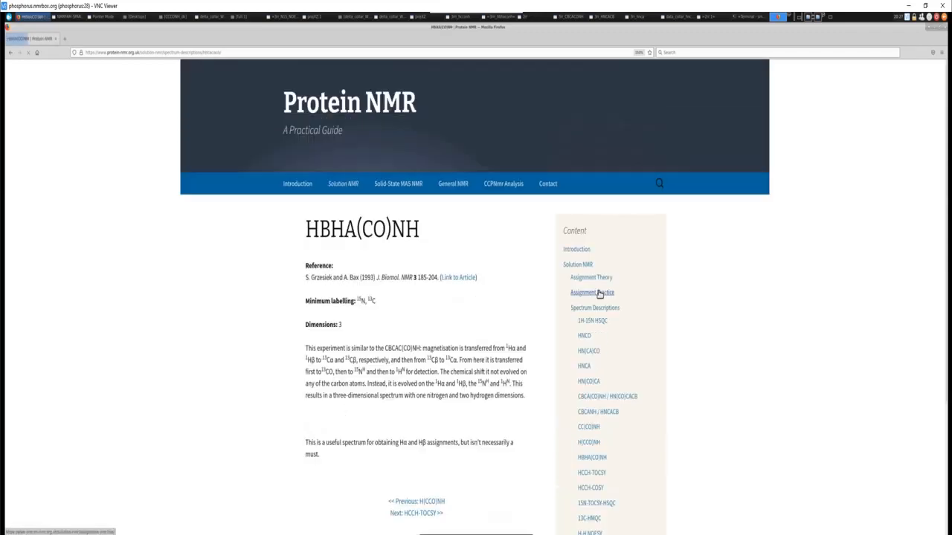
pyautogui.scroll(-5, 273, 387)
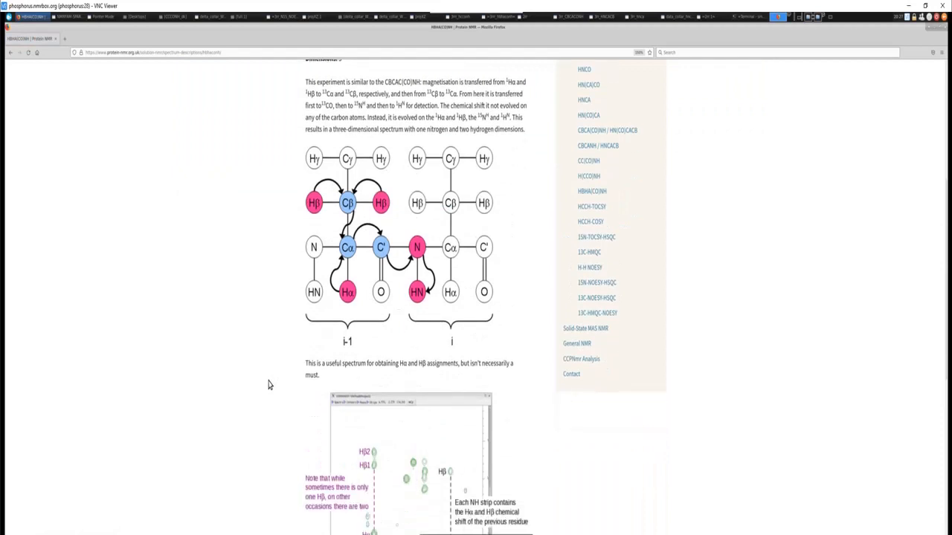
# Examine the HBHA(CO)NH transfer diagram and the annotated example spectrum, and minimize the browser
pyautogui.scroll(1, 272, 386)
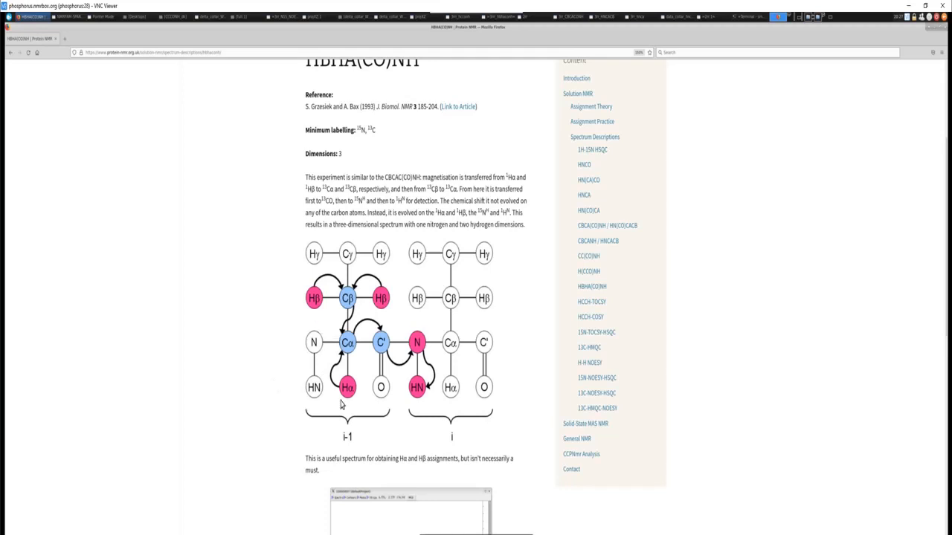
pyautogui.scroll(-5, 384, 349)
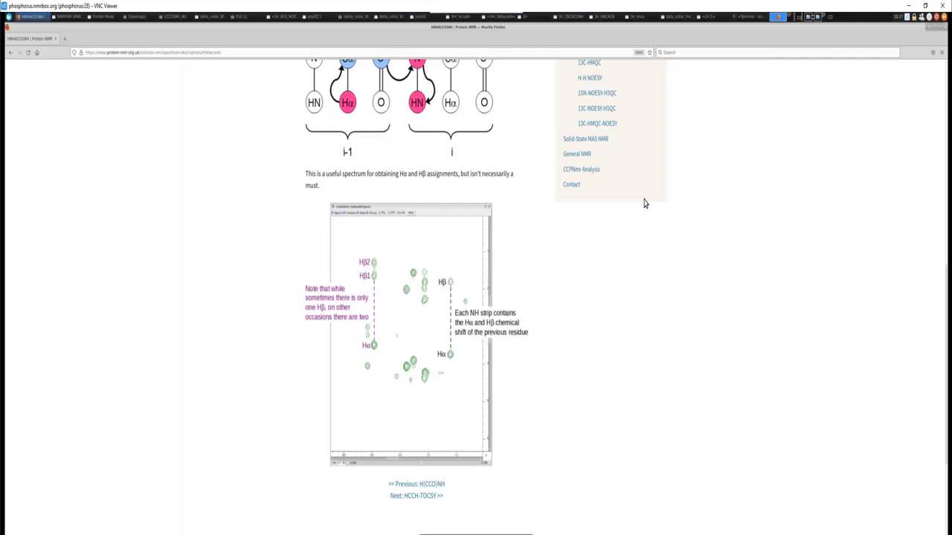
pyautogui.click(934, 28)
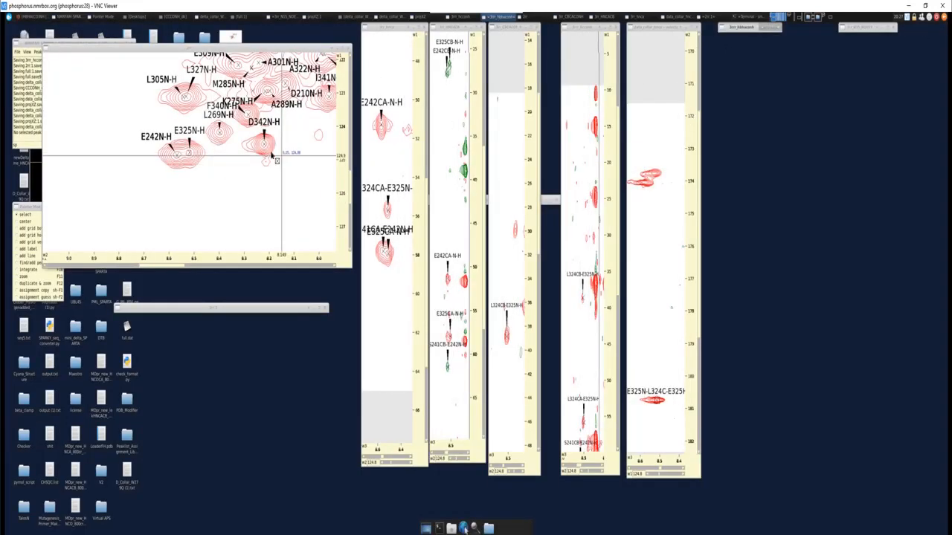
# Centre all strips on the D342N-H peak, expand the 3rr_hbhaconh window, and move it closer to the hnco strip
pyautogui.click(264, 144)
pyautogui.press('v')
pyautogui.press('c')
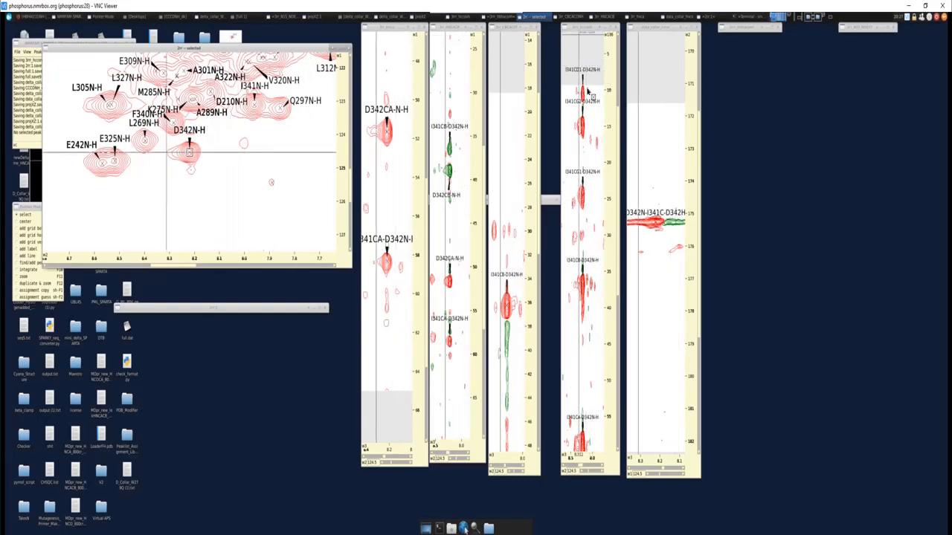
pyautogui.doubleClick(762, 30)
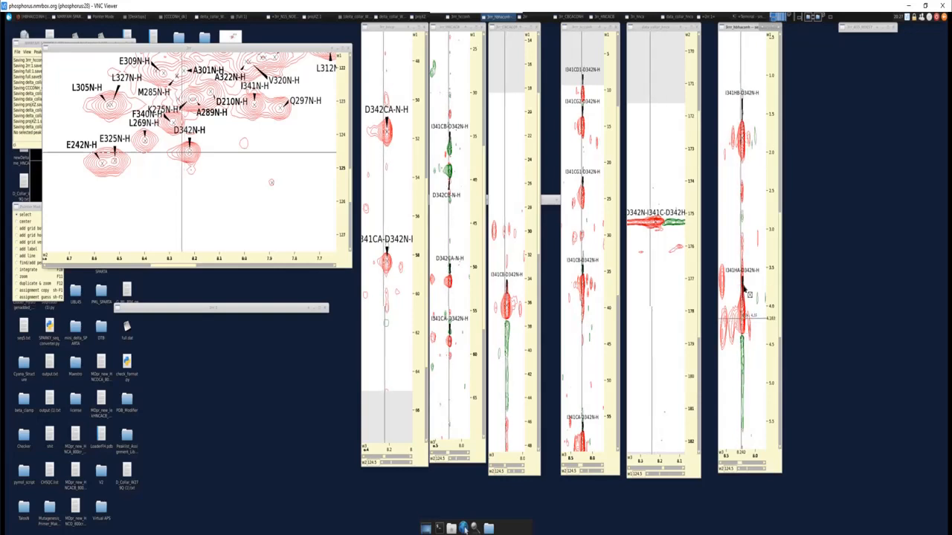
pyautogui.moveTo(736, 29); pyautogui.dragTo(725, 28)
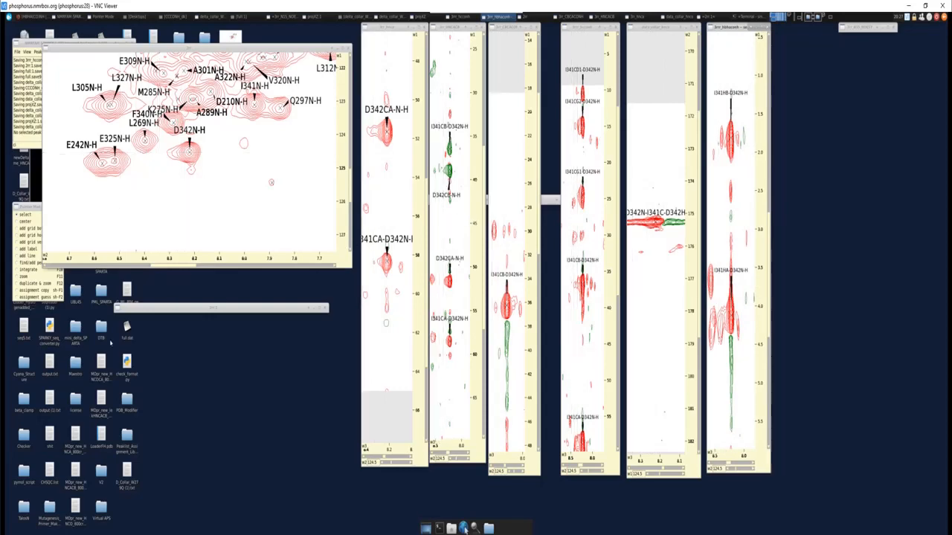
# Collapse the hnco strip, close the gaps between the remaining strips including 3rr_hbhaconh, and show the Aliphatic Hydrogens chart beside them
pyautogui.hotkey('alt', 'Tab')
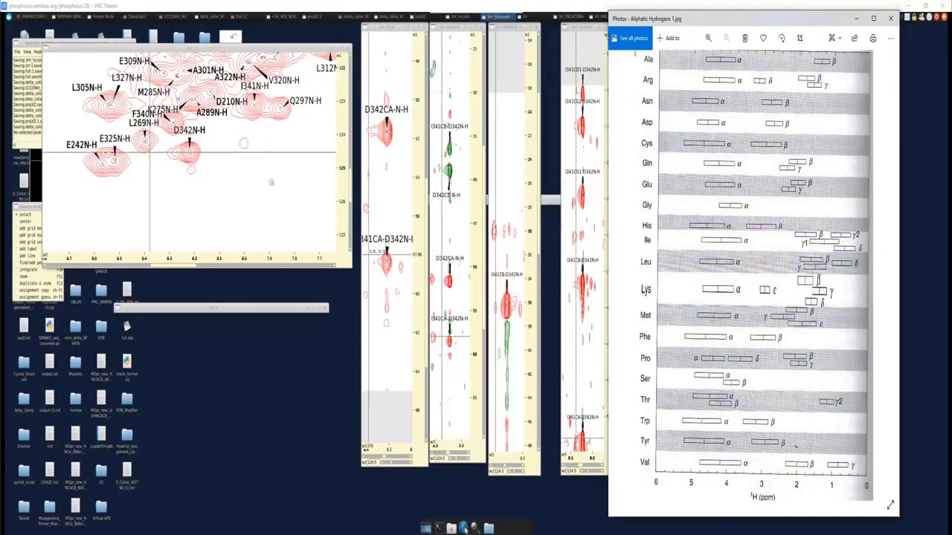
pyautogui.moveTo(673, 18); pyautogui.dragTo(742, 20)
pyautogui.moveTo(573, 28); pyautogui.dragTo(554, 28)
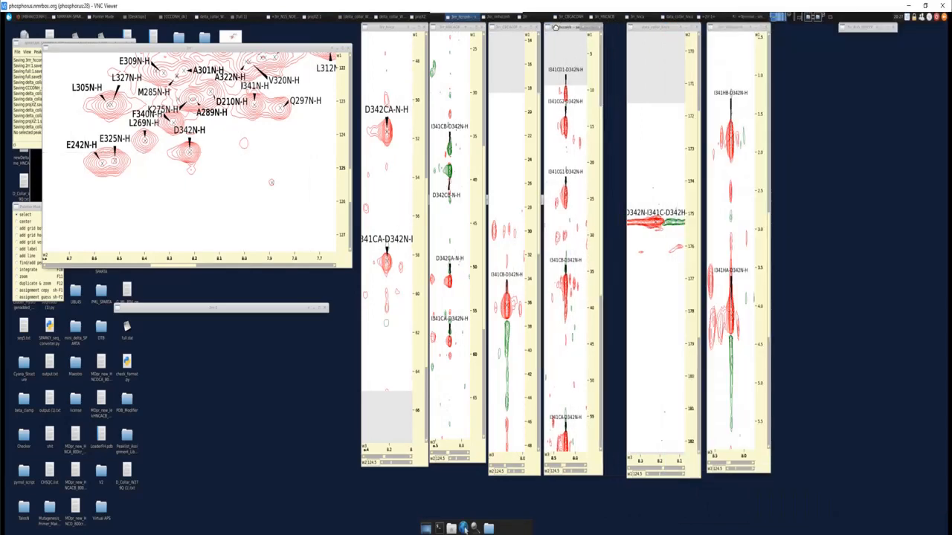
pyautogui.click(683, 28)
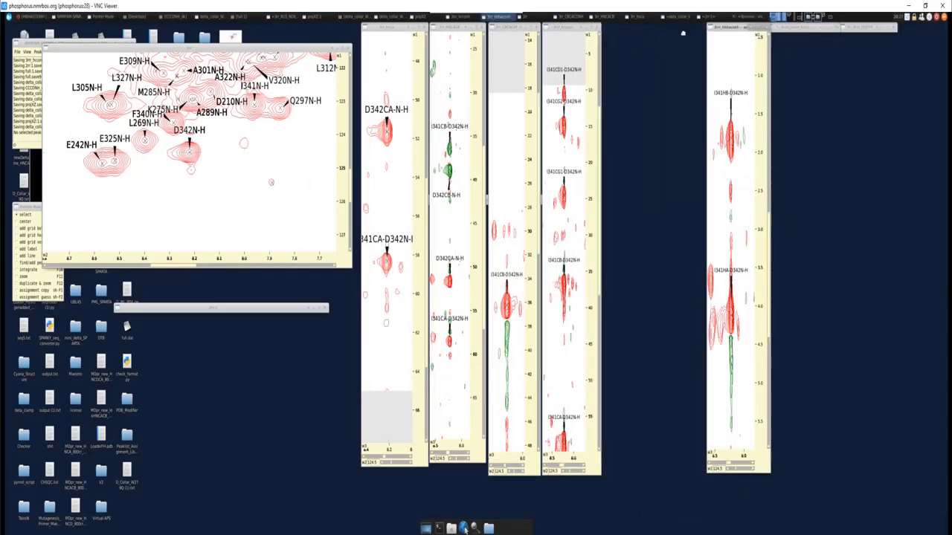
pyautogui.moveTo(736, 27); pyautogui.dragTo(633, 27)
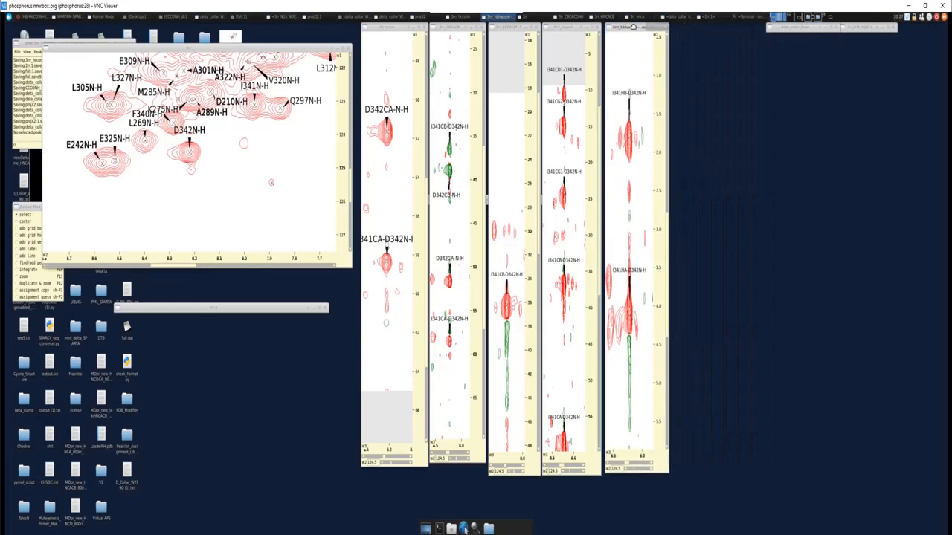
pyautogui.click(465, 530)
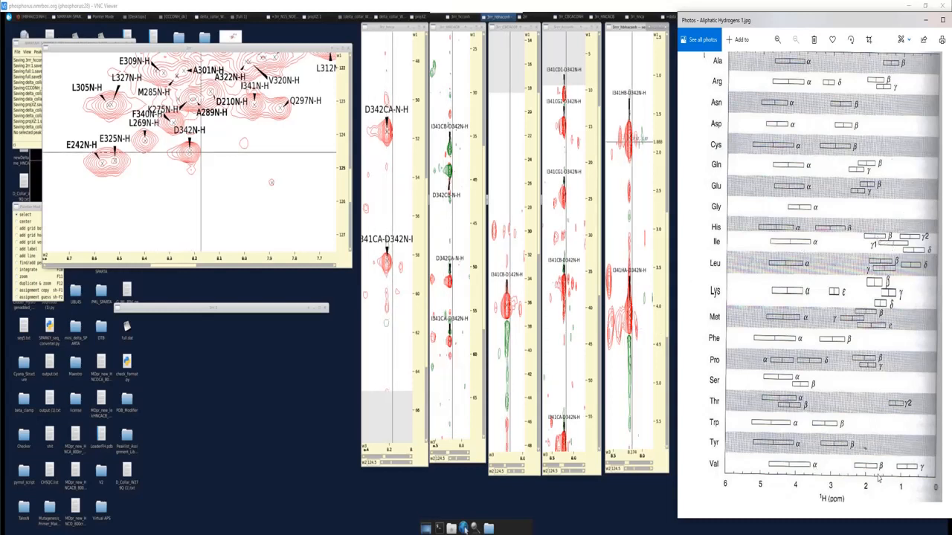
# Open the 2D spectrum's peak list, centre the views on T267N-H, and close the list
pyautogui.click(197, 181)
pyautogui.press('t')
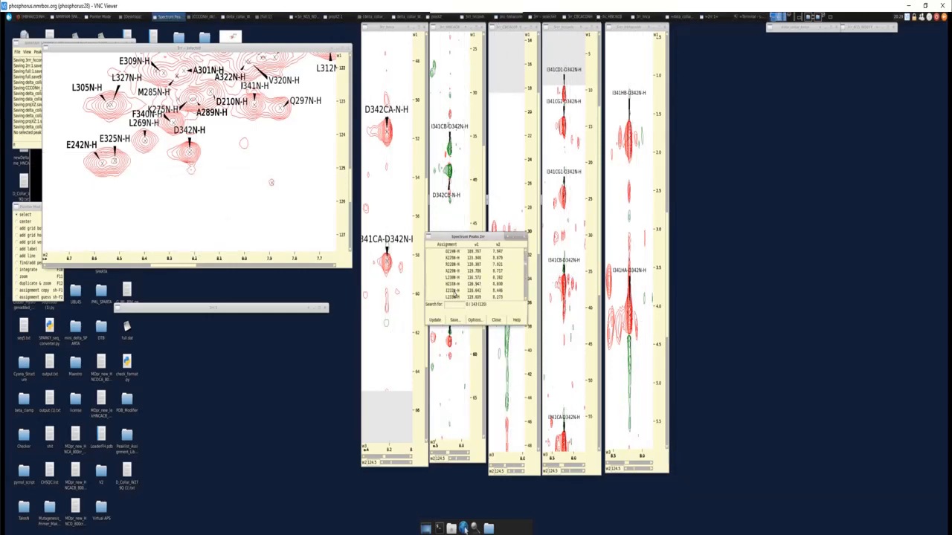
pyautogui.click(451, 291)
pyautogui.scroll(-7, 453, 295)
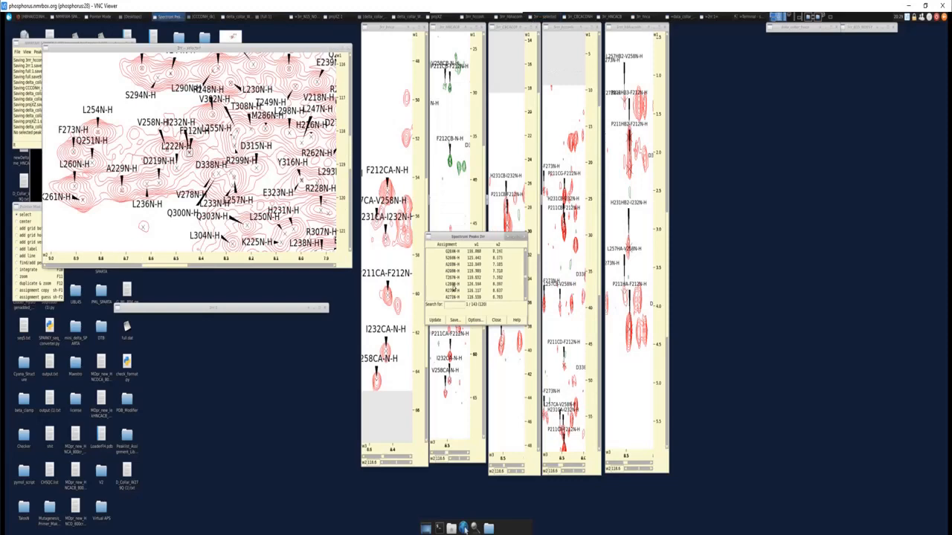
pyautogui.click(455, 278)
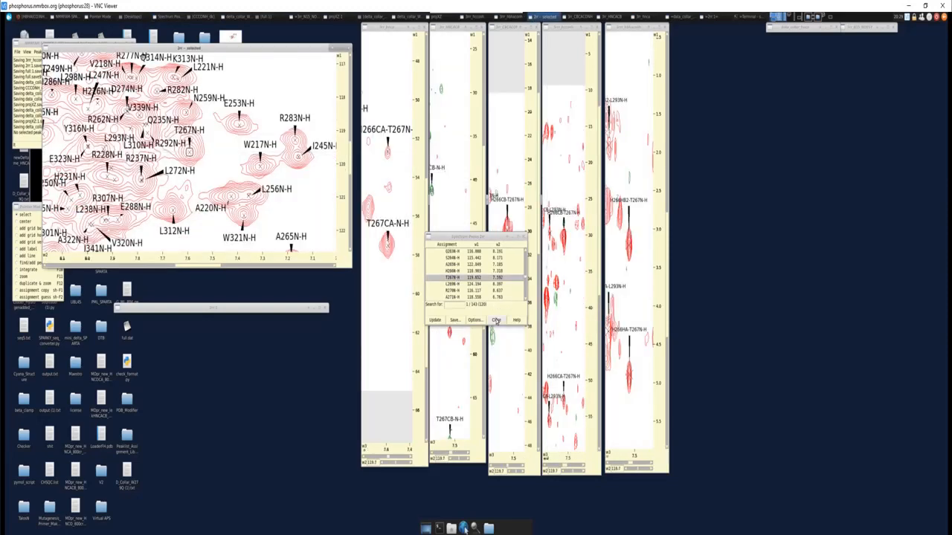
pyautogui.click(496, 321)
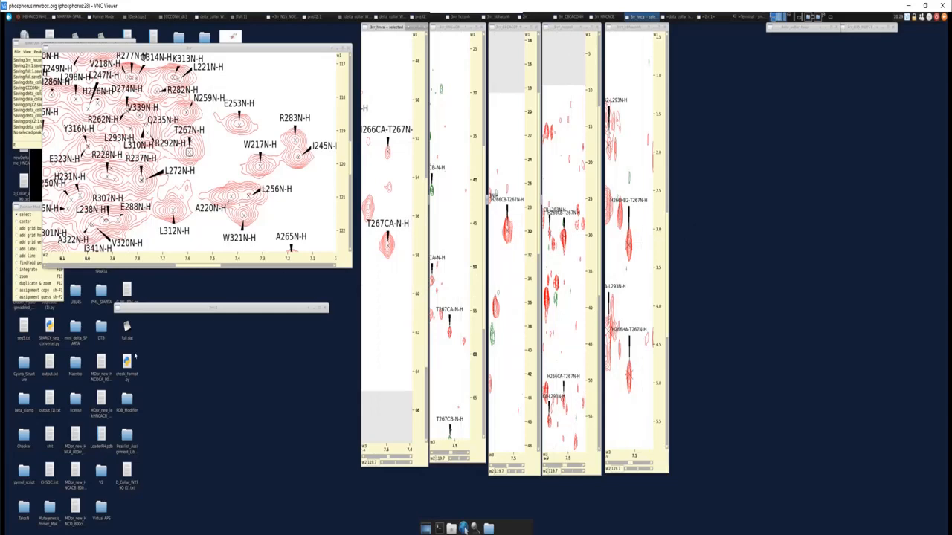
# Show the Aliphatic Hydrogens chart beside the strips and inspect the T267 alpha and beta carbon peaks in the HNCACB strip
pyautogui.click(462, 527)
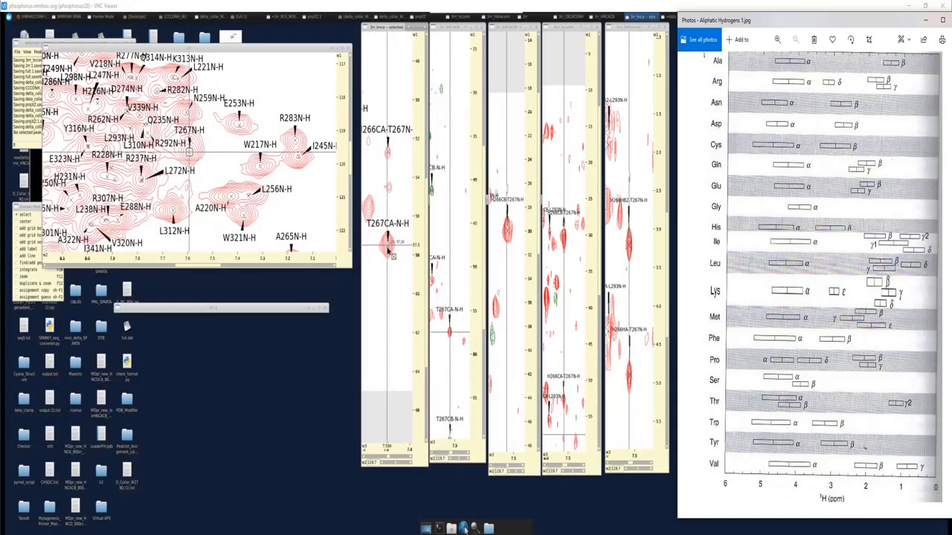
pyautogui.click(442, 380)
pyautogui.scroll(-1, 446, 383)
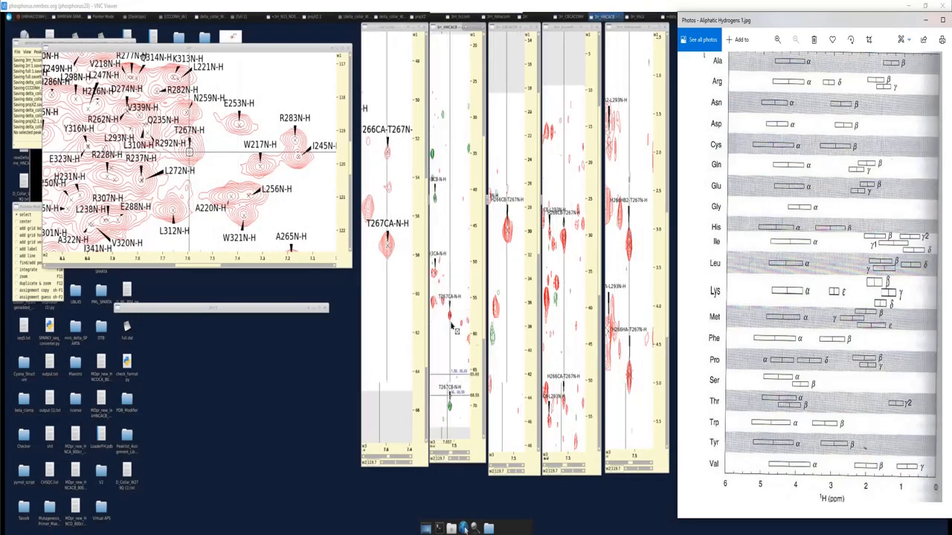
pyautogui.scroll(1, 448, 408)
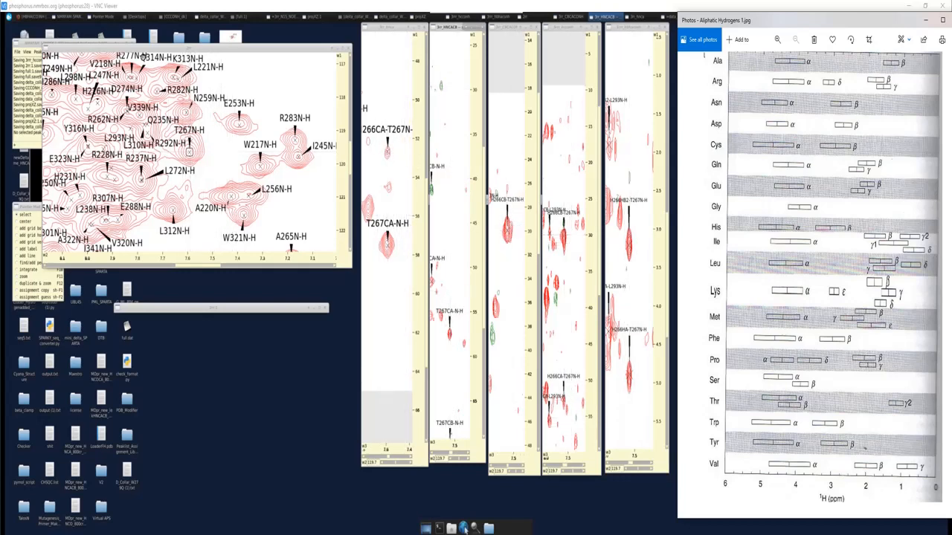
# Bring up the Carbon Aliphatics chart and place it over the 2D spectrum to compare it with the strips
pyautogui.click(487, 200)
pyautogui.click(463, 528)
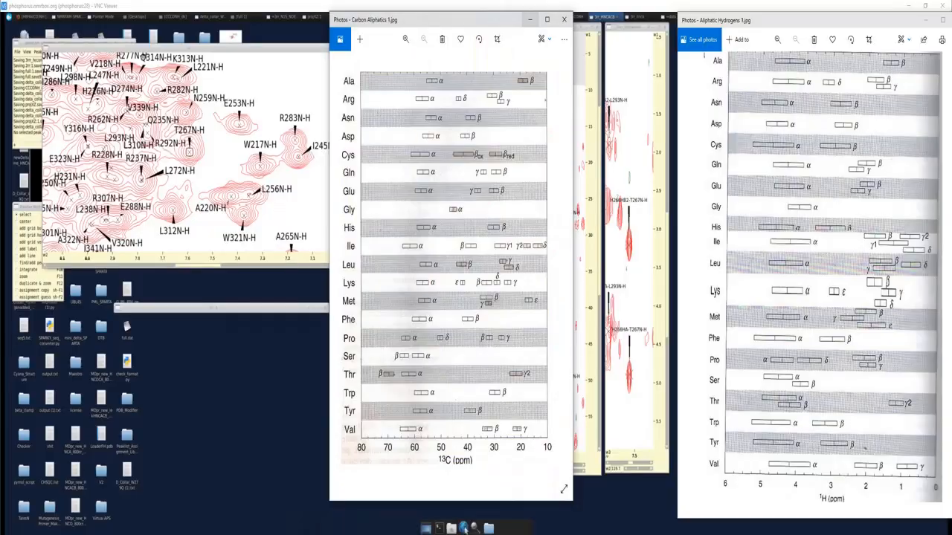
pyautogui.moveTo(464, 23); pyautogui.dragTo(202, 17)
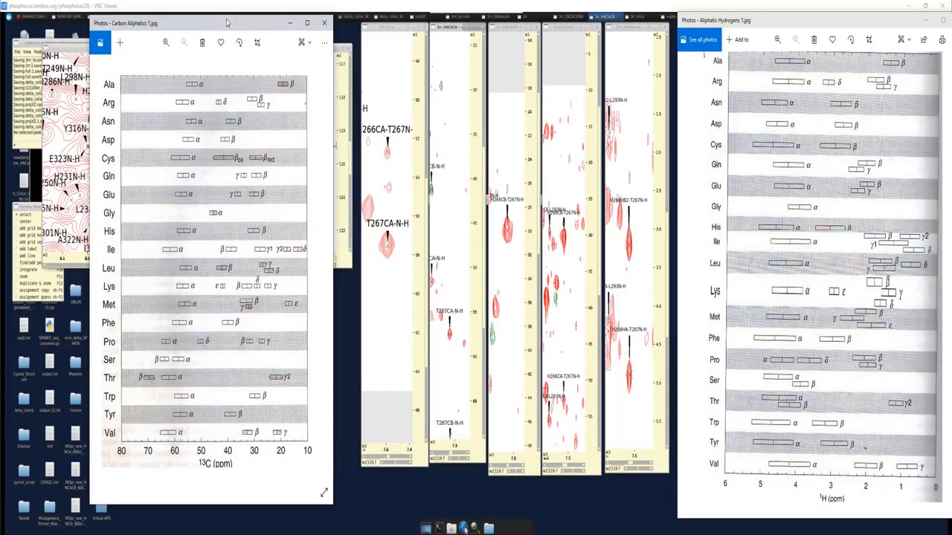
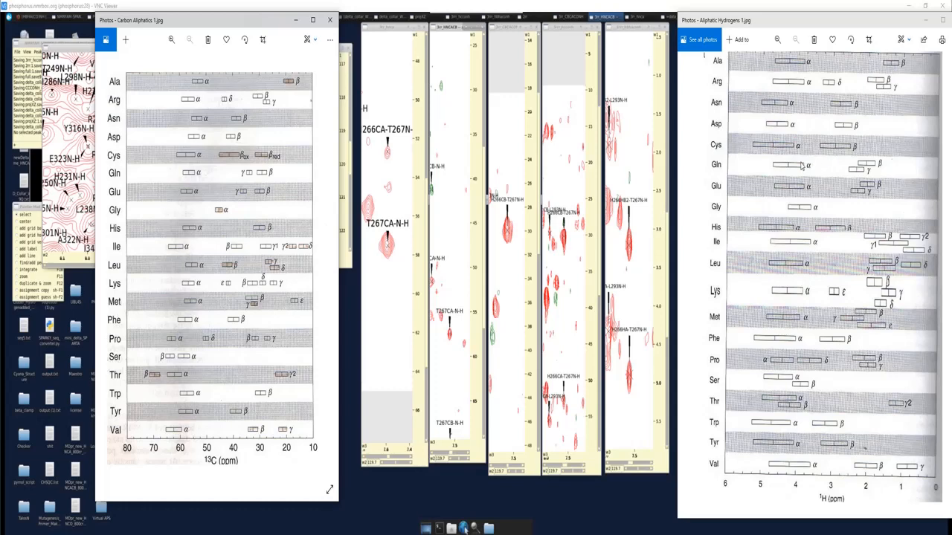
# Compare the H266 hydrogen peaks in the 3rr_hbhaconh strip with the Aliphatic Hydrogens chart, and return to the spectra
pyautogui.click(627, 29)
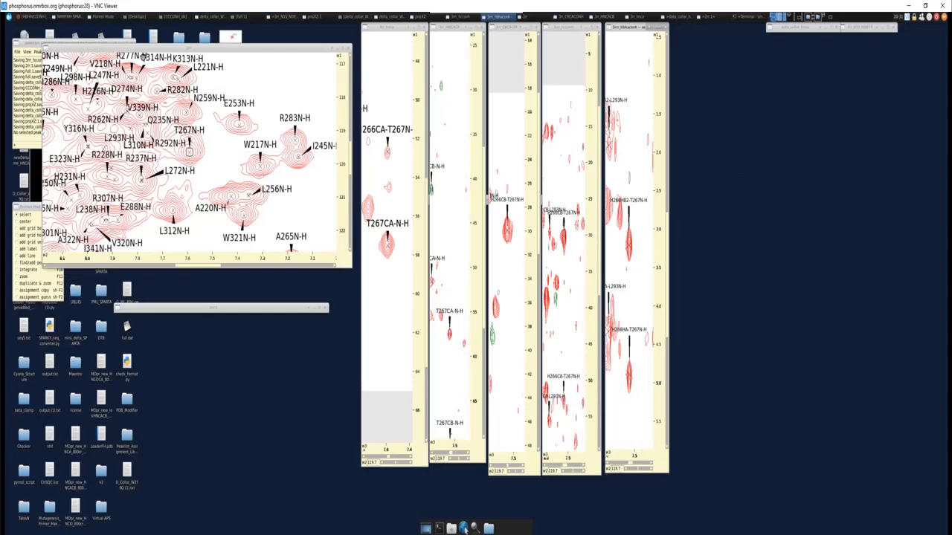
pyautogui.click(463, 527)
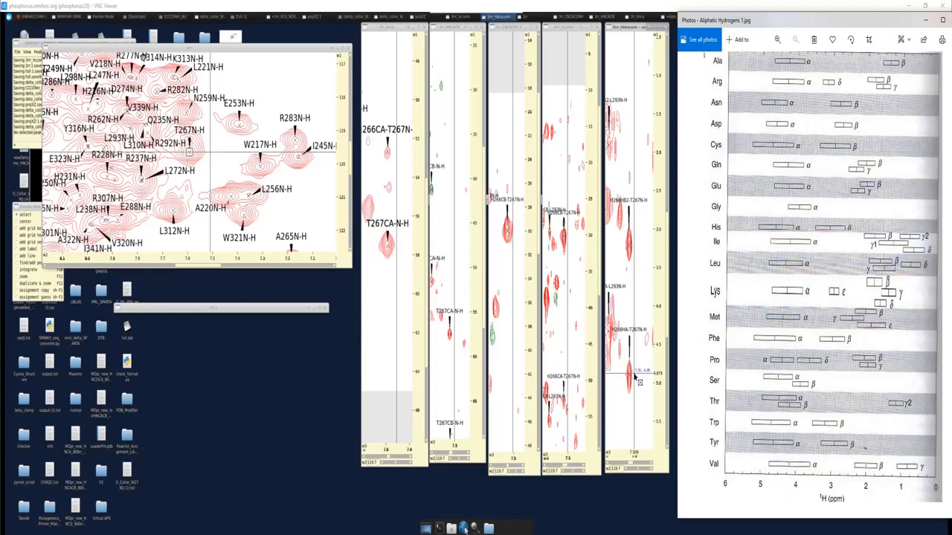
pyautogui.click(235, 365)
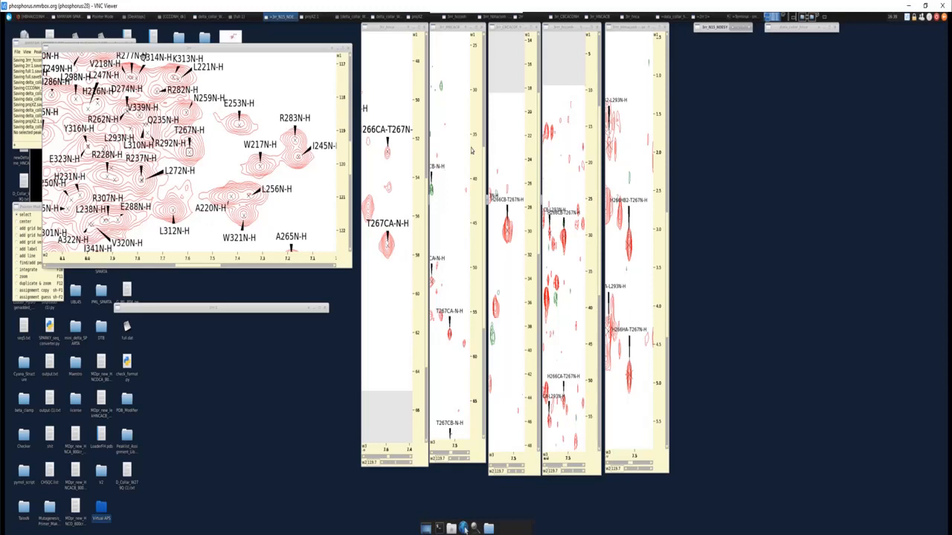
# Switch to Firefox, open the 15N-NOESY-HSQC page, and examine its description, transfer diagram and example spectrum
pyautogui.click(30, 16)
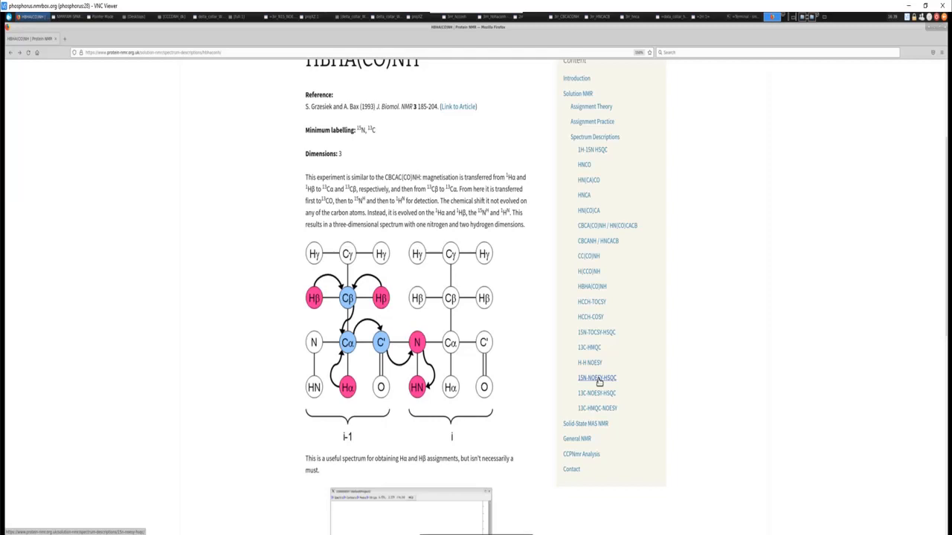
pyautogui.click(599, 381)
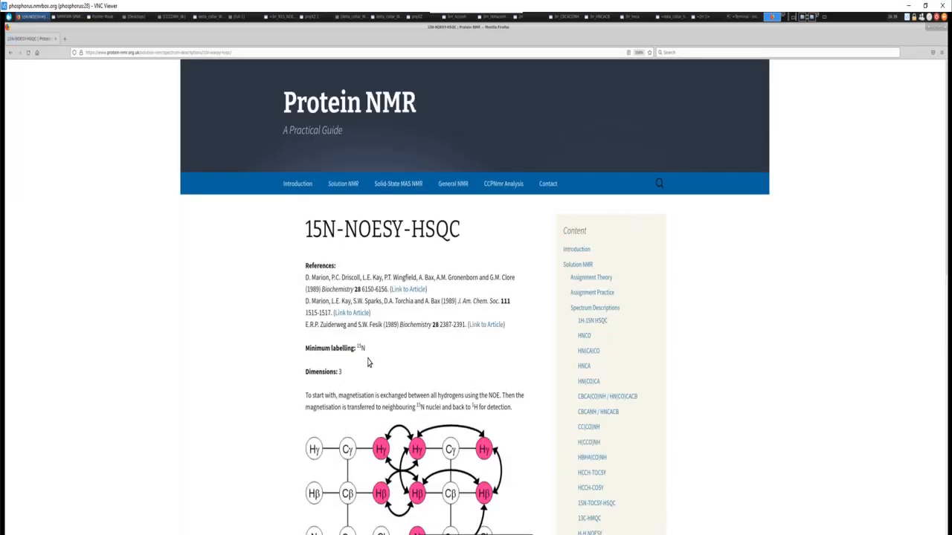
pyautogui.scroll(-5, 400, 338)
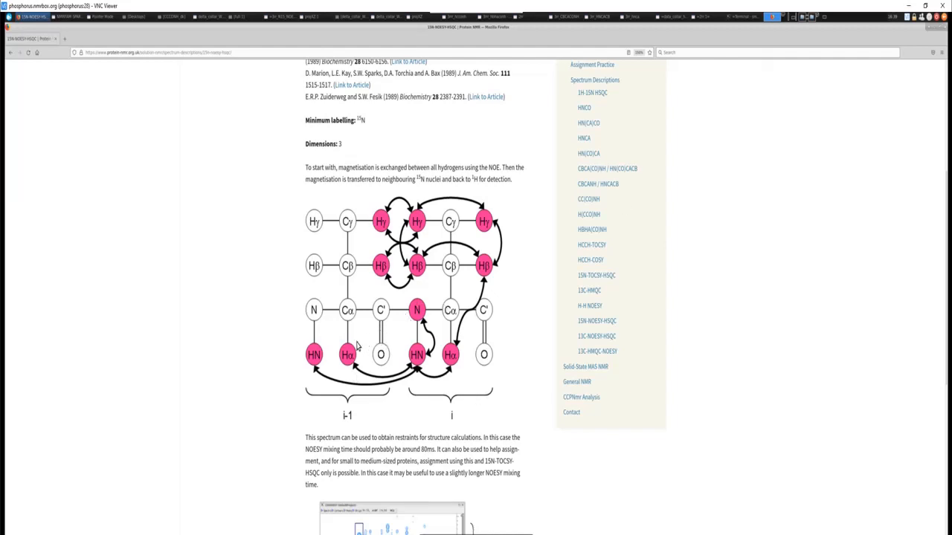
pyautogui.scroll(-5, 360, 271)
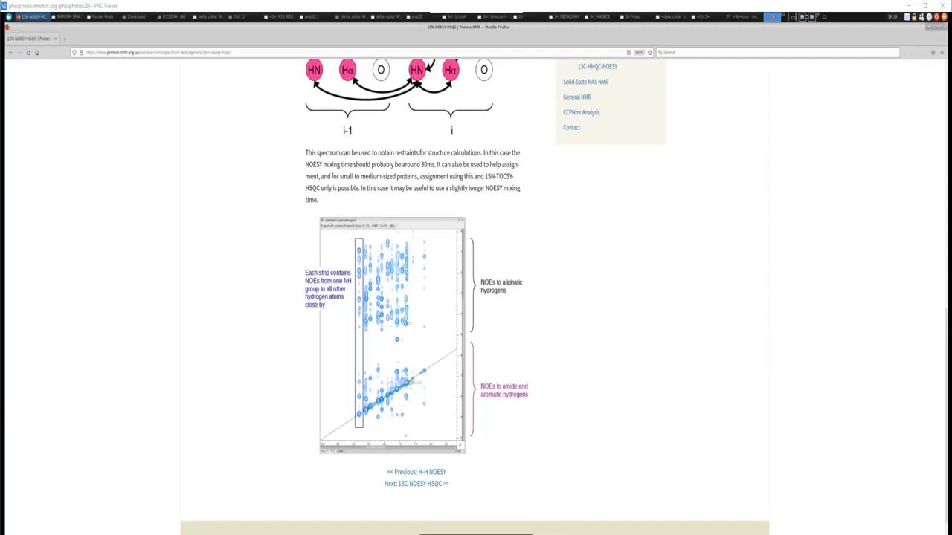
# Bring a blank Paint drawing over the browser, enlarge its window, and zoom the canvas to 200%
pyautogui.moveTo(1, 156)
pyautogui.mouseDown()
pyautogui.moveTo(248, 151)
pyautogui.moveTo(290, 61)
pyautogui.mouseUp()
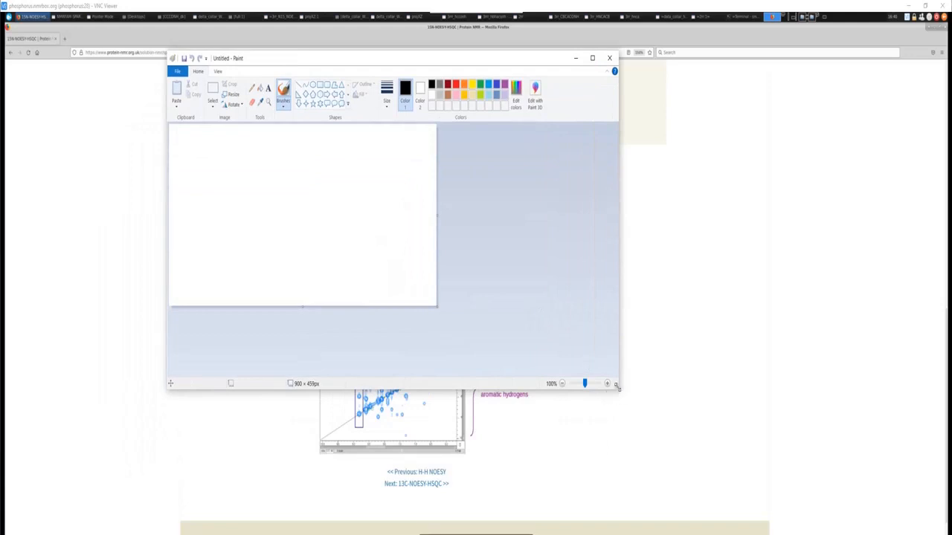
pyautogui.moveTo(618, 388)
pyautogui.mouseDown()
pyautogui.moveTo(808, 469)
pyautogui.moveTo(758, 435)
pyautogui.mouseUp()
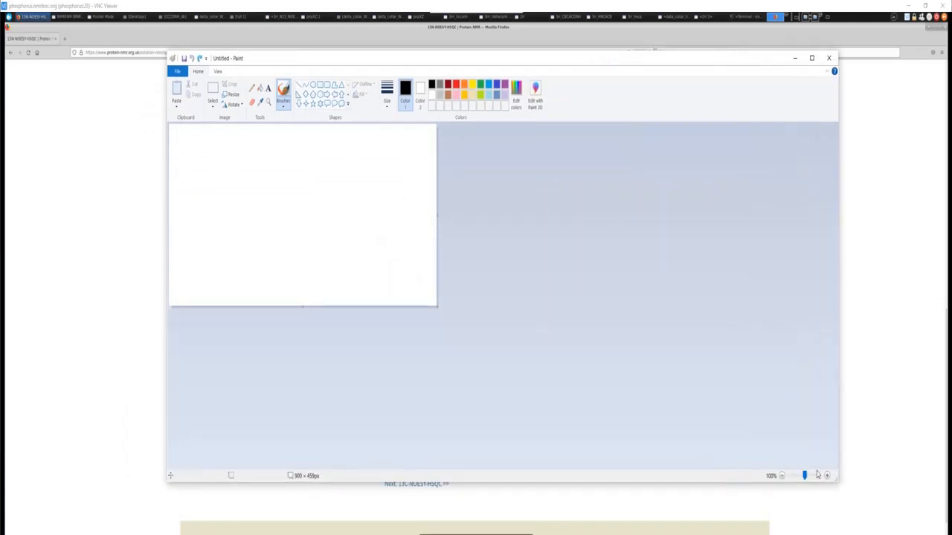
pyautogui.click(828, 477)
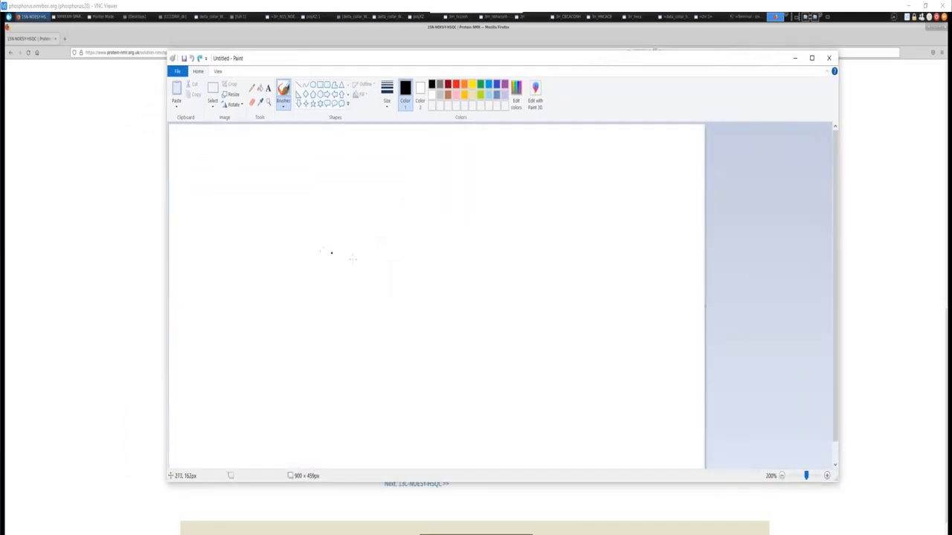
# Add a text box reading N, | and H on three lines near the canvas's upper left, and narrow it around the text
pyautogui.click(269, 87)
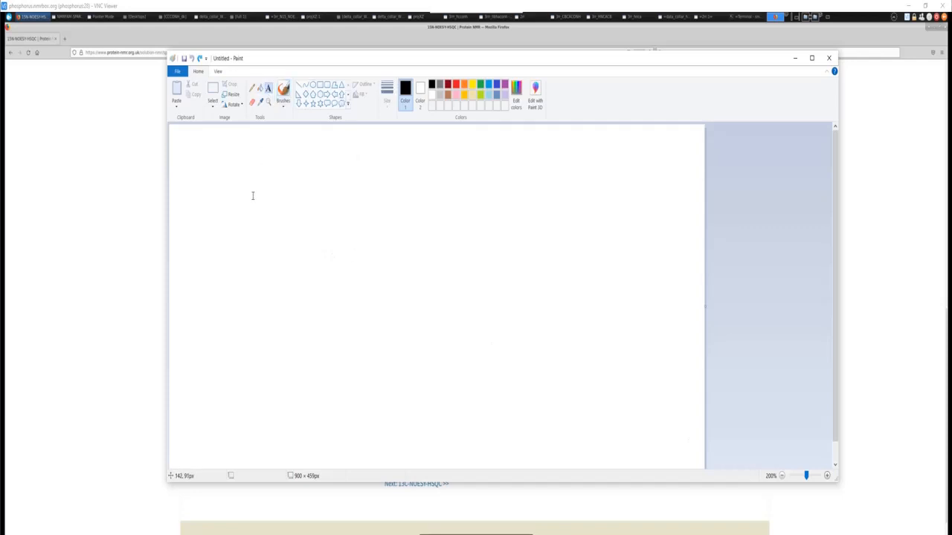
pyautogui.click(254, 191)
pyautogui.write('N')
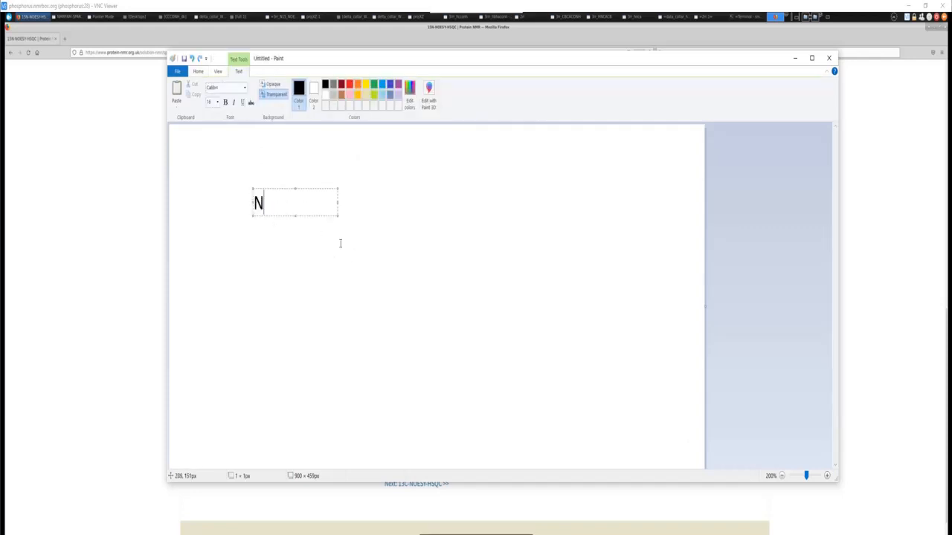
pyautogui.press('Return')
pyautogui.write('|')
pyautogui.press('Return')
pyautogui.write('h')
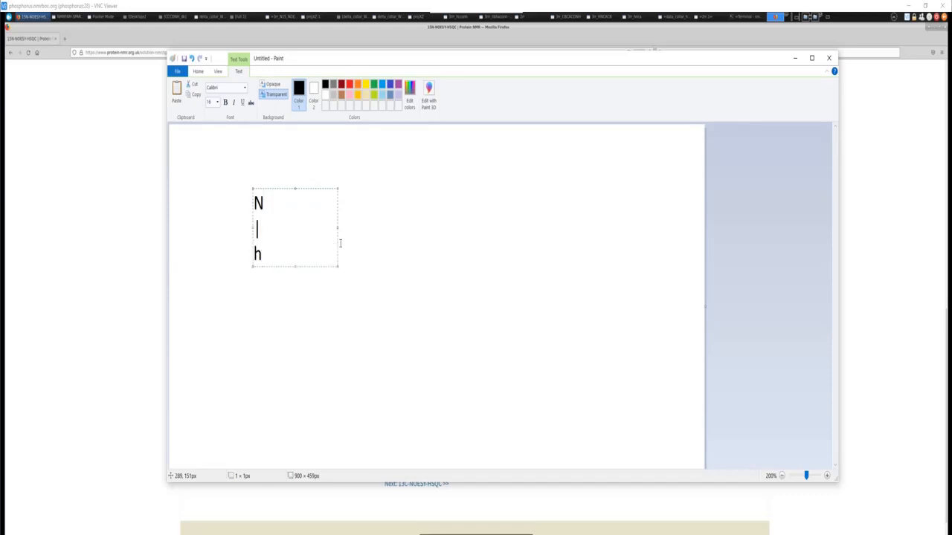
pyautogui.press('BackSpace')
pyautogui.write('H')
pyautogui.moveTo(339, 227); pyautogui.dragTo(269, 228)
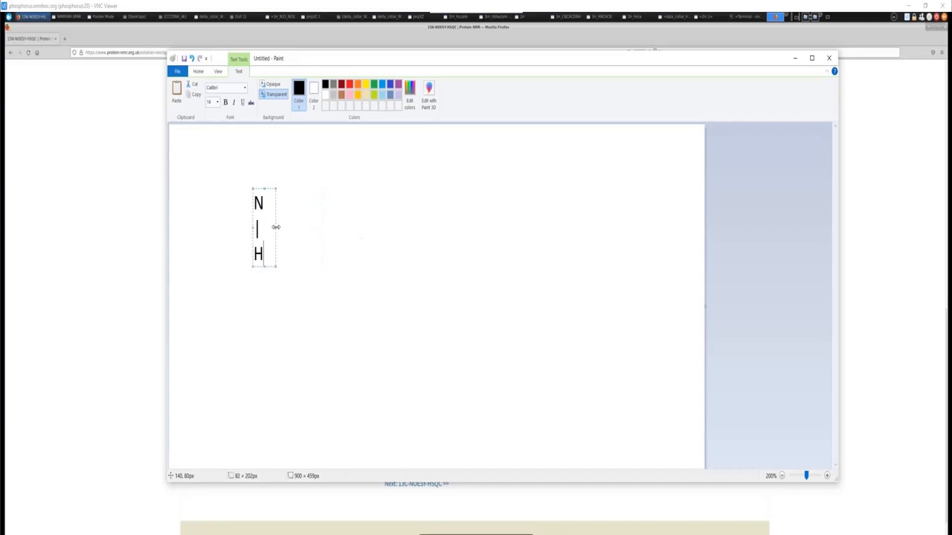
# Add a second text box reading N, | and H on three lines beside the first N–H group
pyautogui.click(200, 72)
pyautogui.click(269, 88)
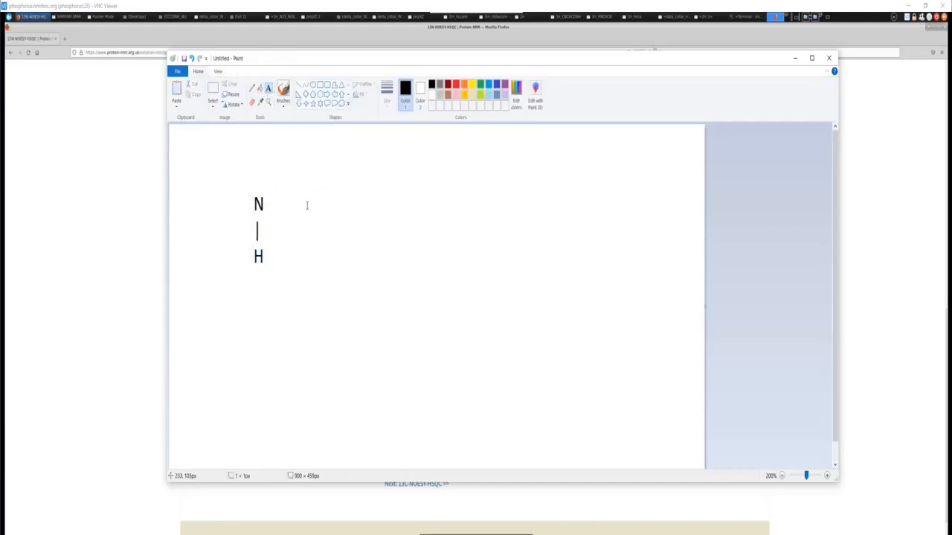
pyautogui.click(308, 203)
pyautogui.write('n')
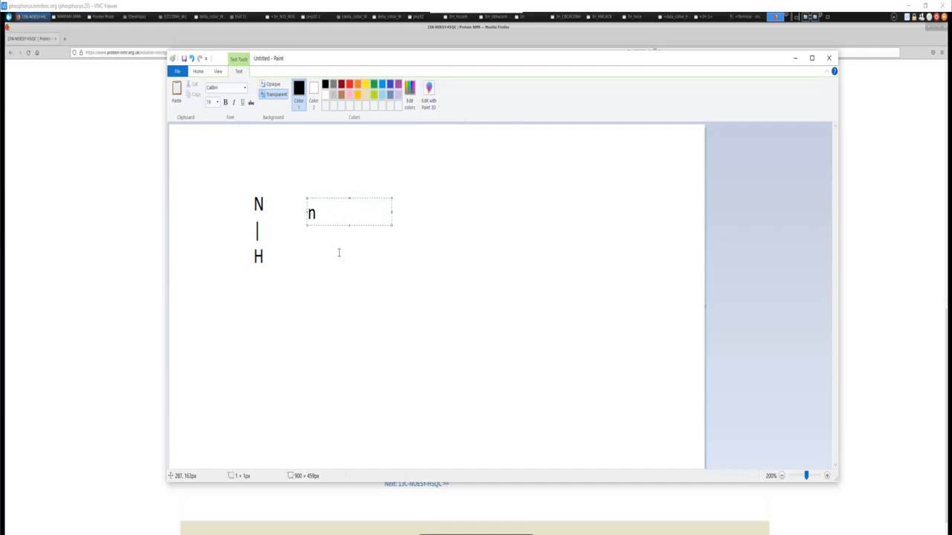
pyautogui.press('BackSpace')
pyautogui.write('N')
pyautogui.press('Return')
pyautogui.write('|')
pyautogui.press('Return')
pyautogui.write('h')
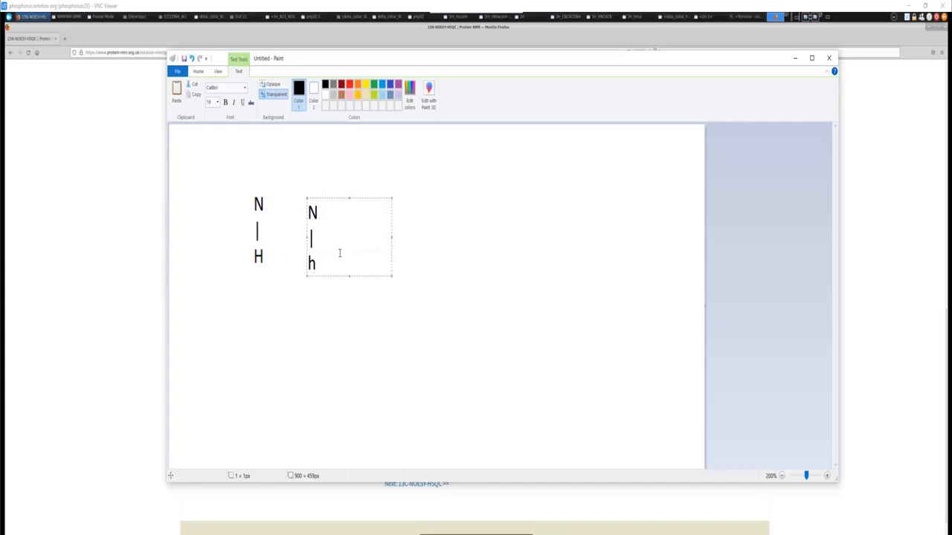
pyautogui.press('BackSpace')
pyautogui.write('H')
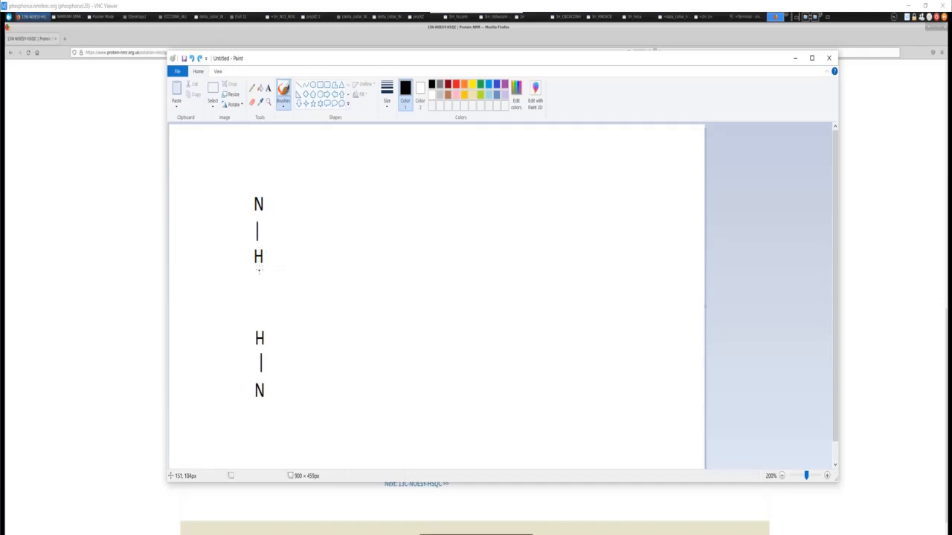
# Draw a dashed line between the two facing H atoms, with curved arrows running from each H to the other
pyautogui.moveTo(259, 270); pyautogui.dragTo(259, 299)
pyautogui.moveTo(259, 304); pyautogui.dragTo(260, 310)
pyautogui.moveTo(264, 258)
pyautogui.mouseDown()
pyautogui.moveTo(280, 292)
pyautogui.moveTo(272, 322)
pyautogui.moveTo(281, 319)
pyautogui.moveTo(250, 333)
pyautogui.moveTo(239, 304)
pyautogui.moveTo(250, 261)
pyautogui.moveTo(252, 280)
pyautogui.mouseUp()
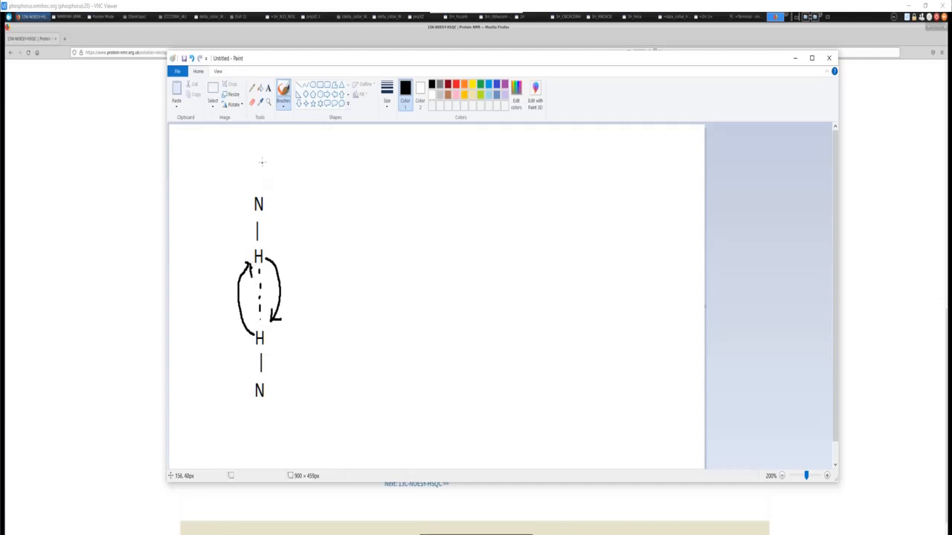
# Brush a letter i above the upper N, and draw a tall rectangle containing two stacked dots beside that N–H group
pyautogui.moveTo(262, 162); pyautogui.dragTo(265, 182)
pyautogui.click(260, 151)
pyautogui.moveTo(305, 154)
pyautogui.mouseDown()
pyautogui.moveTo(293, 242)
pyautogui.moveTo(349, 242)
pyautogui.moveTo(351, 179)
pyautogui.moveTo(341, 154)
pyautogui.moveTo(304, 157)
pyautogui.mouseUp()
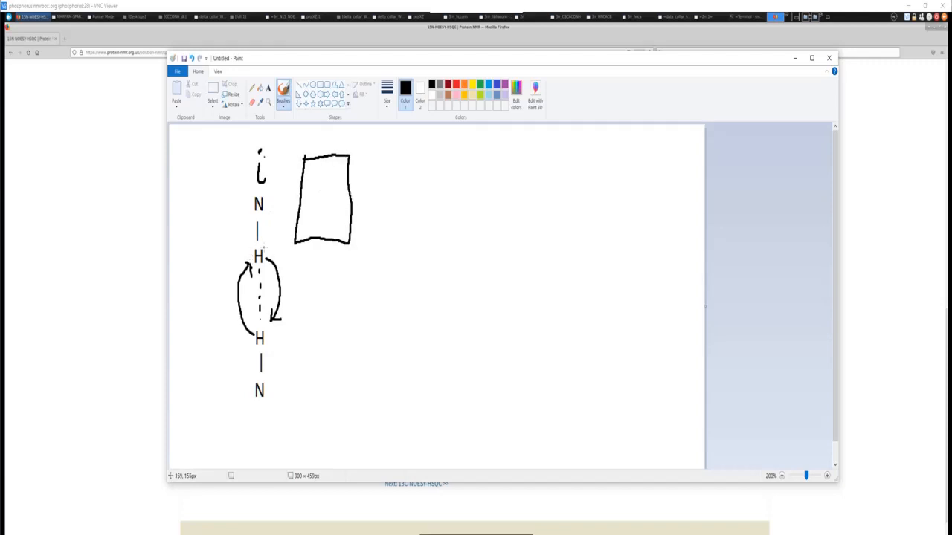
pyautogui.moveTo(318, 213); pyautogui.dragTo(320, 212)
pyautogui.moveTo(322, 189); pyautogui.dragTo(319, 192)
pyautogui.moveTo(204, 198)
pyautogui.mouseDown()
pyautogui.moveTo(203, 212)
pyautogui.moveTo(222, 211)
pyautogui.mouseUp()
pyautogui.hotkey('ctrl', 'z')
pyautogui.hotkey('ctrl', 'z')
# Label the upper N with the text 120.25 and the lower N with 118.34
pyautogui.click(268, 88)
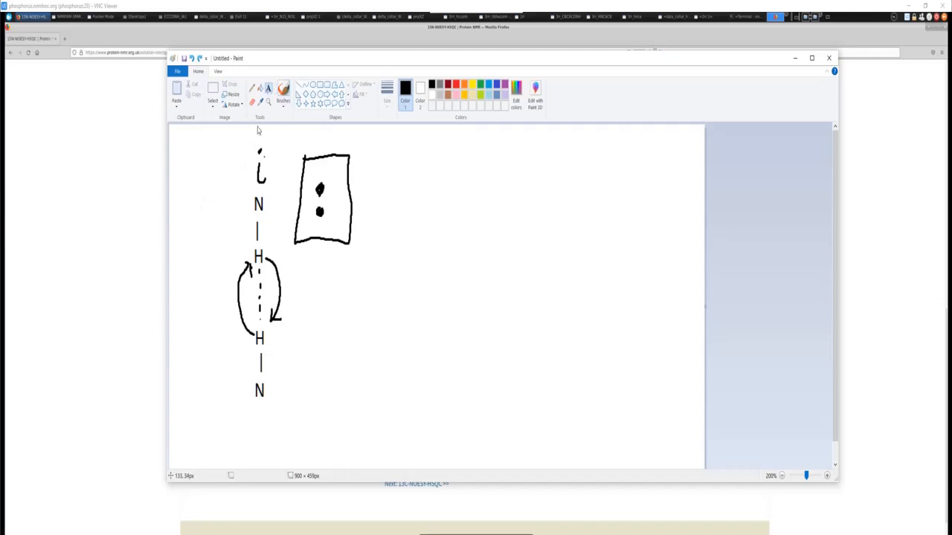
pyautogui.click(201, 183)
pyautogui.write('120.25')
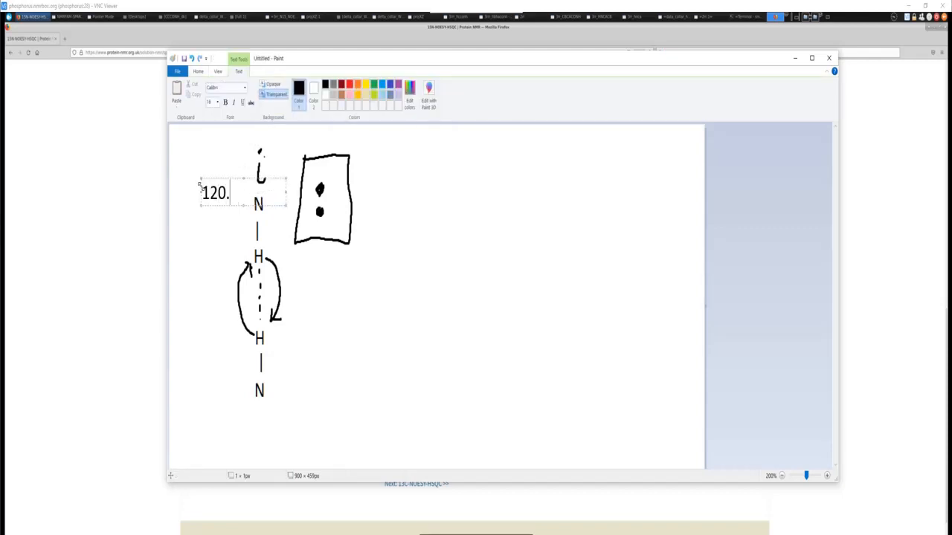
pyautogui.click(196, 70)
pyautogui.click(218, 219)
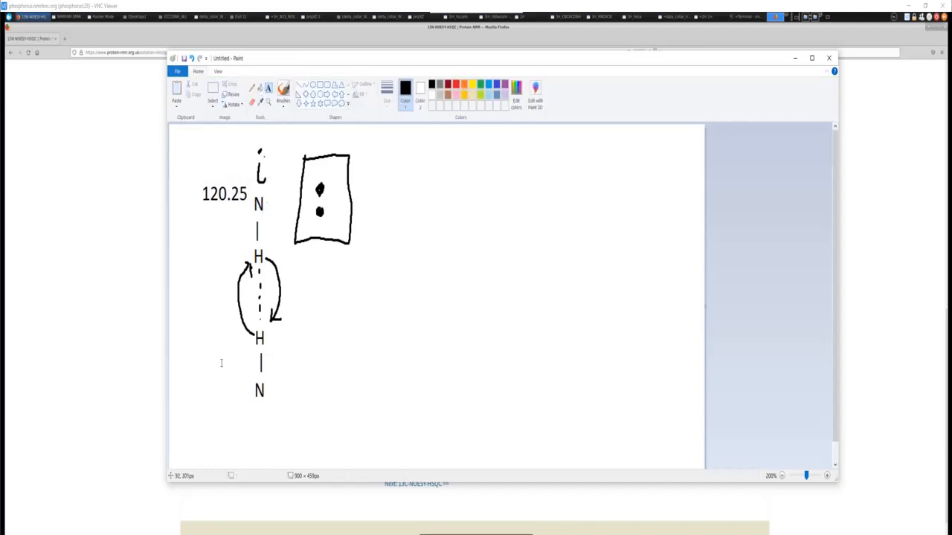
pyautogui.click(208, 393)
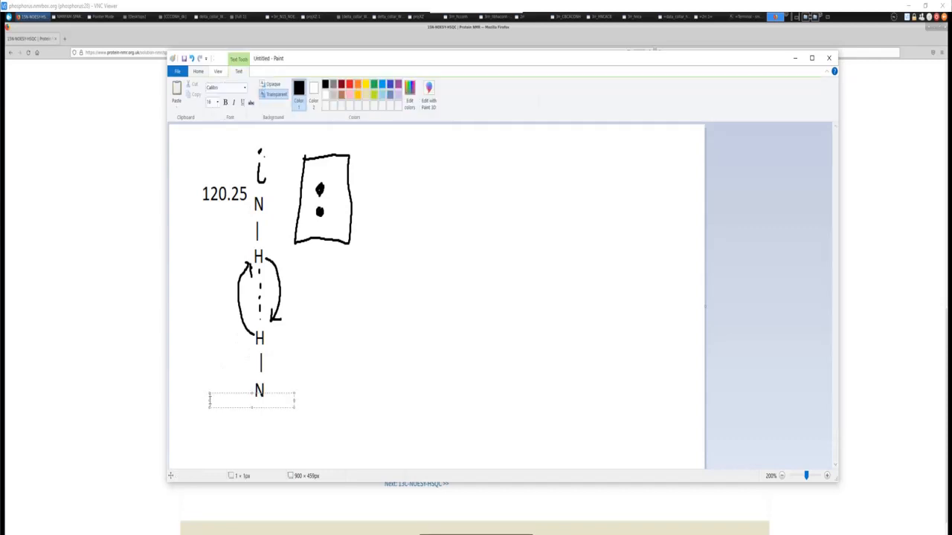
pyautogui.write('118.34')
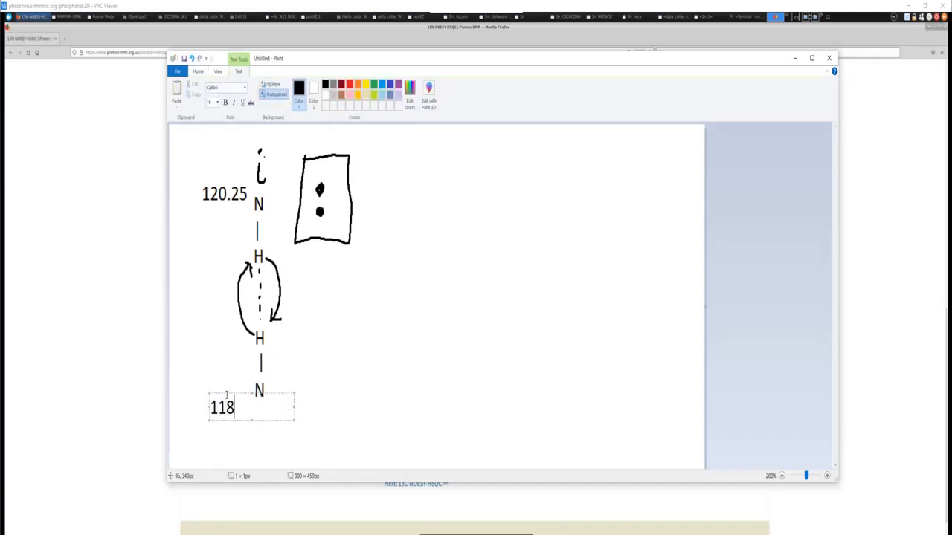
pyautogui.click(327, 380)
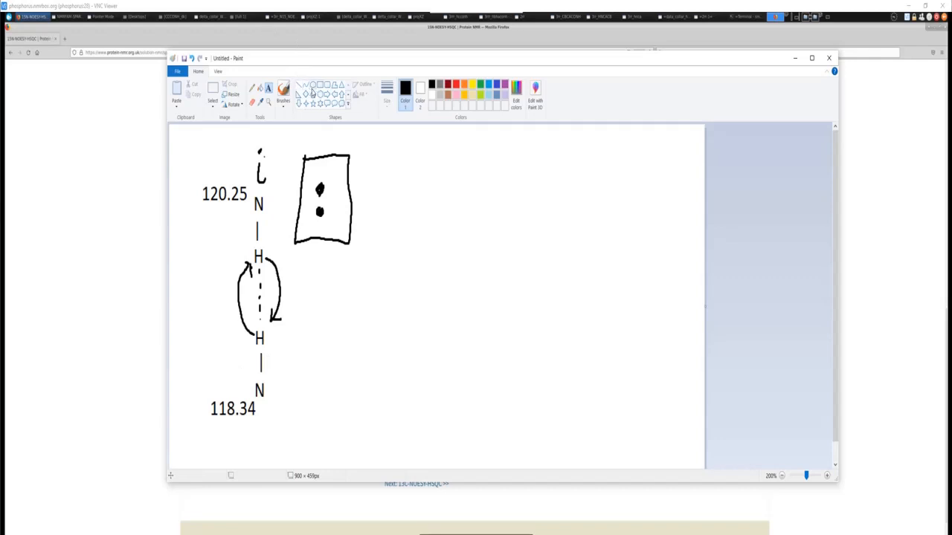
# Brush a second tall rectangle containing two stacked dots beside the lower H–N group
pyautogui.click(283, 90)
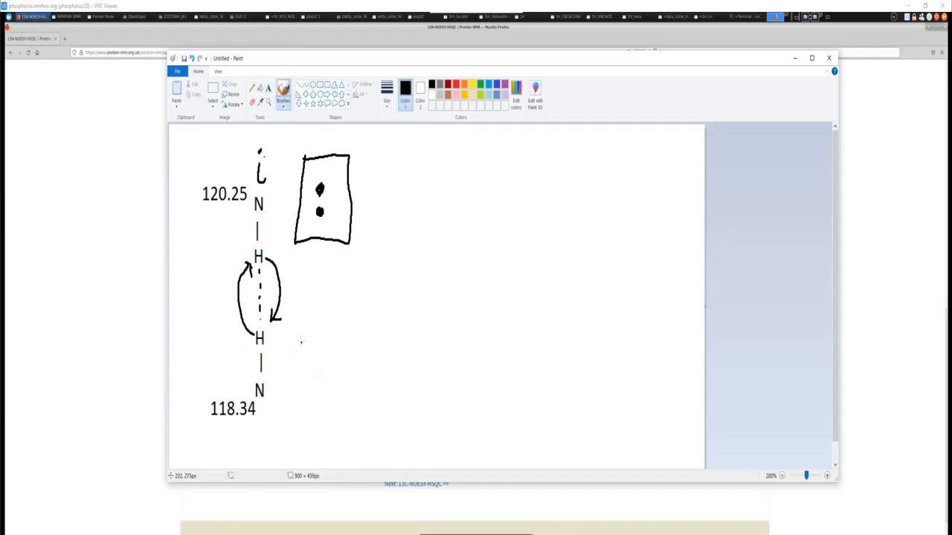
pyautogui.moveTo(302, 332)
pyautogui.mouseDown()
pyautogui.moveTo(300, 407)
pyautogui.moveTo(339, 398)
pyautogui.moveTo(338, 329)
pyautogui.moveTo(302, 333)
pyautogui.mouseUp()
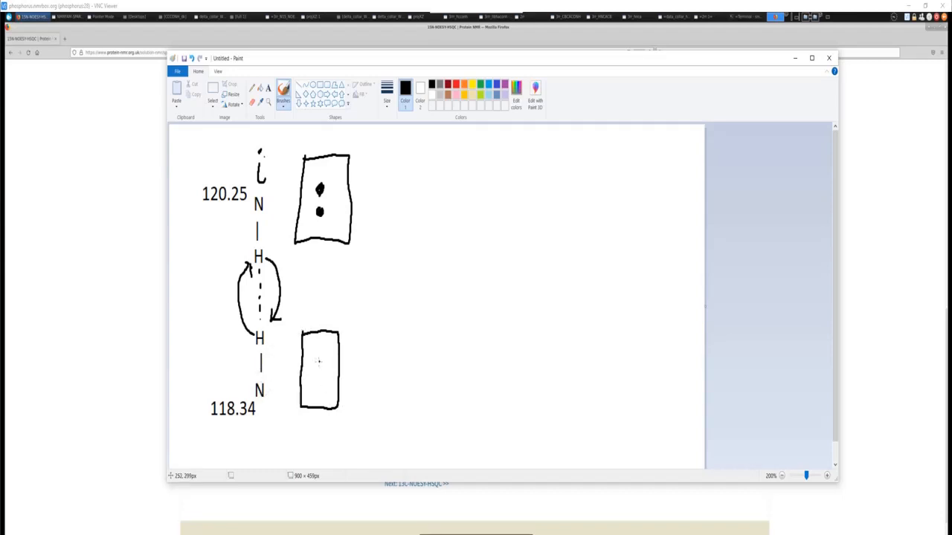
pyautogui.moveTo(316, 358); pyautogui.dragTo(317, 368)
pyautogui.moveTo(315, 390); pyautogui.dragTo(318, 392)
# Draw straight lines from the upper H to its strip's lower dot and from the lower N to its strip's upper dot
pyautogui.click(300, 85)
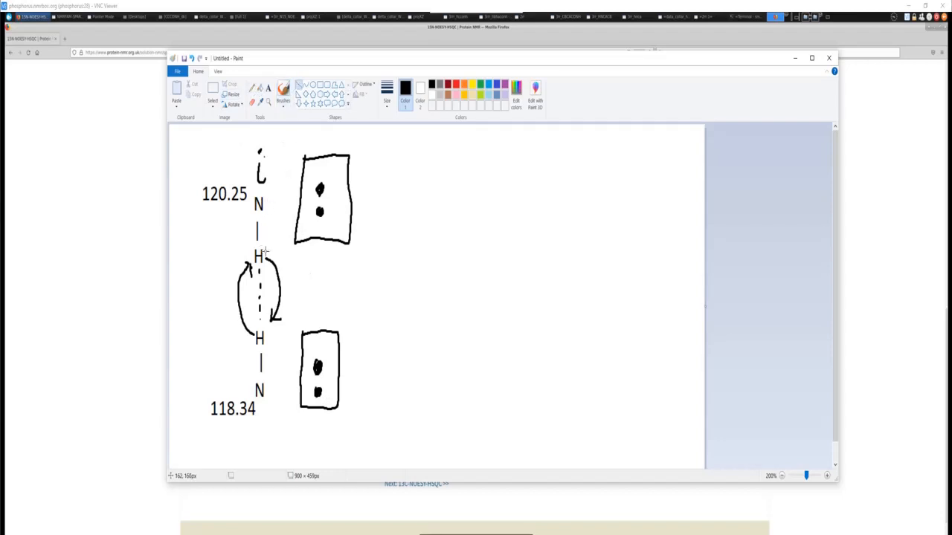
pyautogui.moveTo(265, 251); pyautogui.dragTo(312, 214)
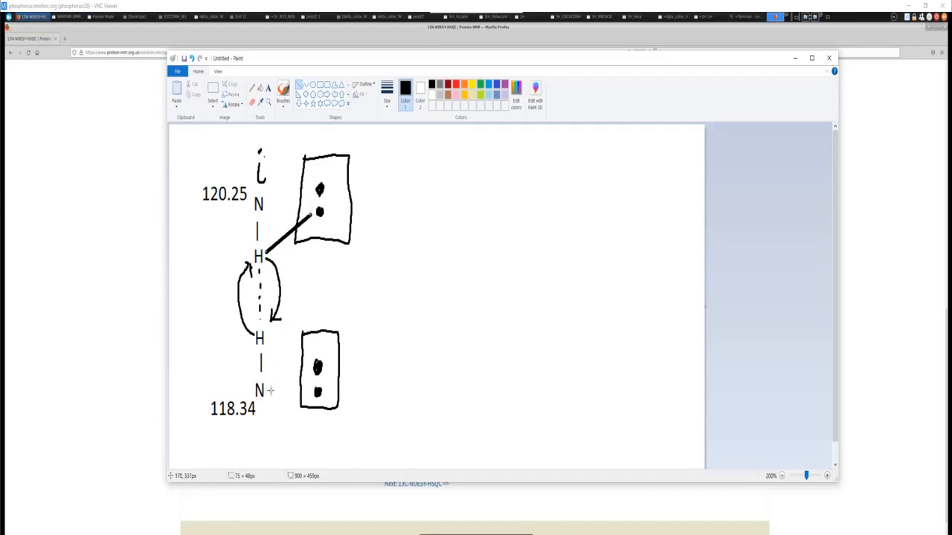
pyautogui.moveTo(270, 390); pyautogui.dragTo(316, 367)
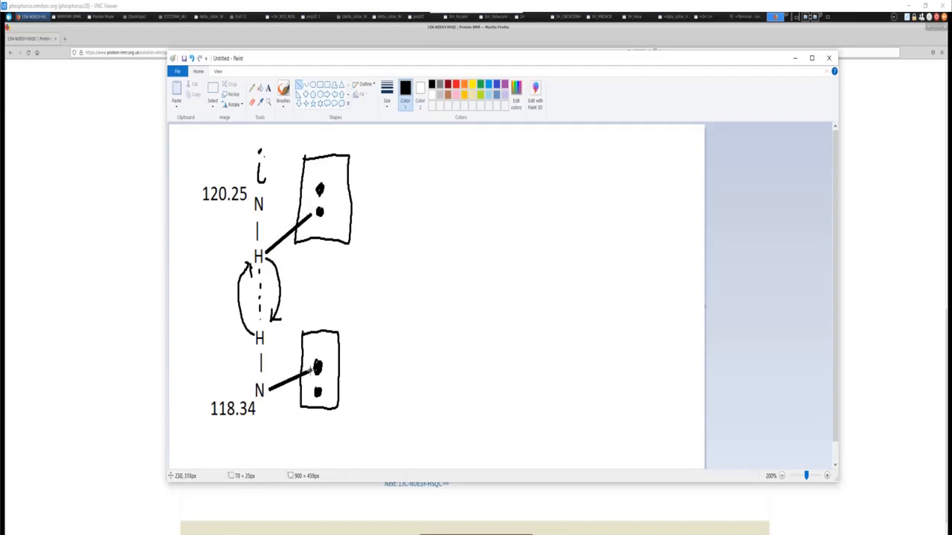
pyautogui.click(383, 339)
# Brush a larger, roughly square box beside the upper strip, and place a copy of the 120.25 label under its left corner
pyautogui.click(282, 89)
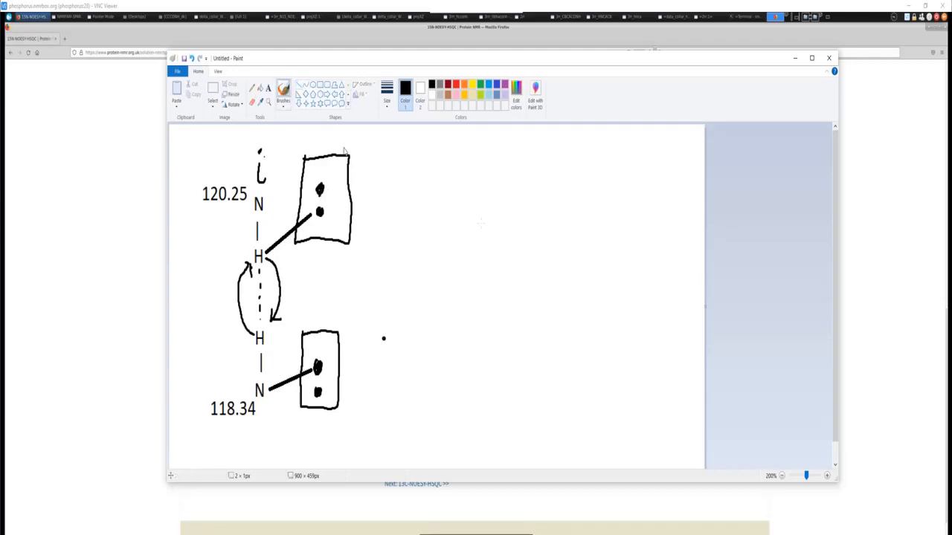
pyautogui.moveTo(407, 154)
pyautogui.mouseDown()
pyautogui.moveTo(406, 256)
pyautogui.moveTo(461, 259)
pyautogui.moveTo(504, 234)
pyautogui.moveTo(507, 170)
pyautogui.moveTo(408, 159)
pyautogui.mouseUp()
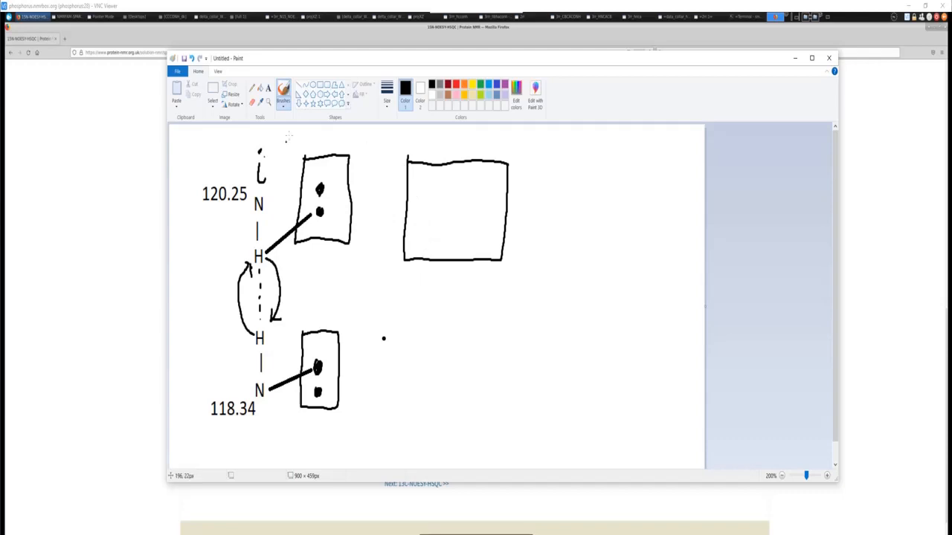
pyautogui.moveTo(195, 183); pyautogui.dragTo(251, 204)
pyautogui.hotkey('ctrl', 'c')
pyautogui.hotkey('ctrl', 'v')
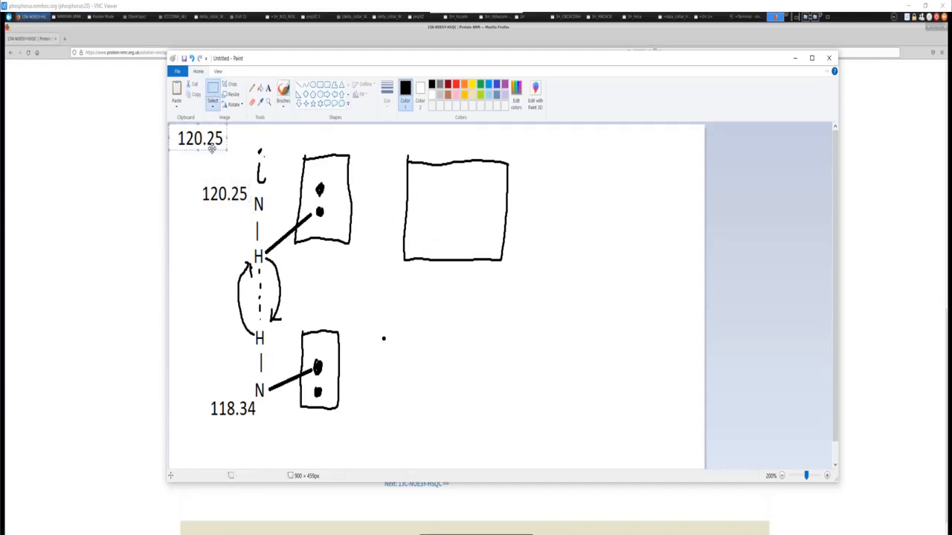
pyautogui.moveTo(214, 147); pyautogui.dragTo(437, 292)
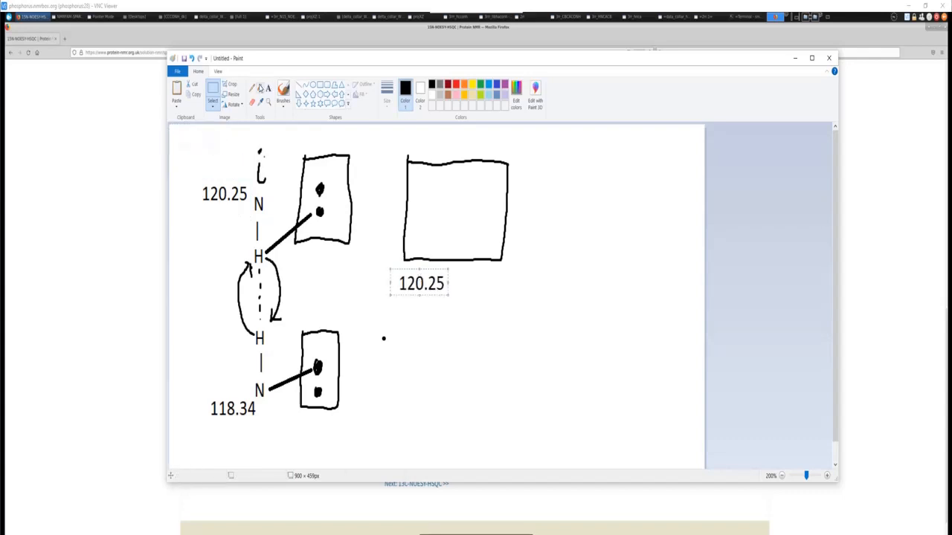
# Brush two stacked dots in the large box above 120.25, and place a copy of the 118.34 label under its right corner
pyautogui.click(282, 90)
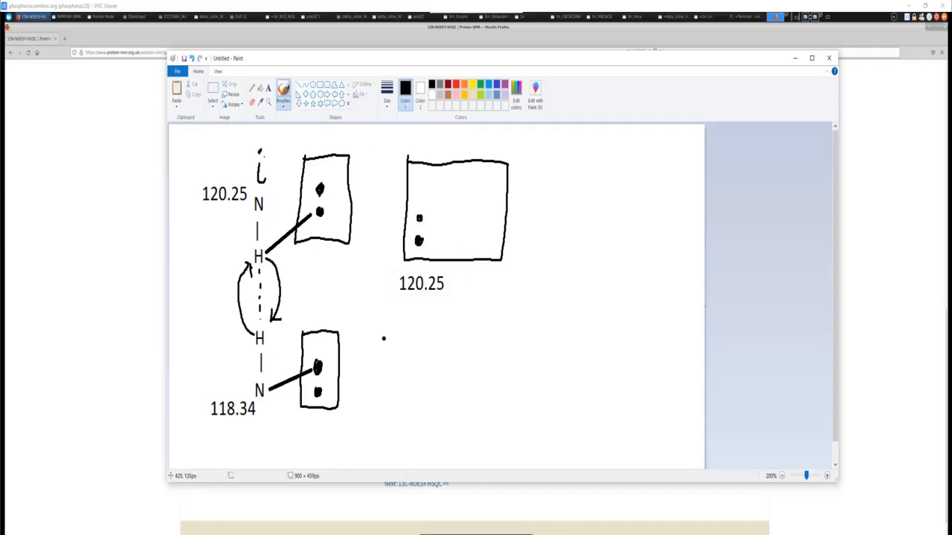
pyautogui.click(213, 89)
pyautogui.moveTo(198, 395); pyautogui.dragTo(254, 422)
pyautogui.hotkey('ctrl', 'c')
pyautogui.hotkey('ctrl', 'v')
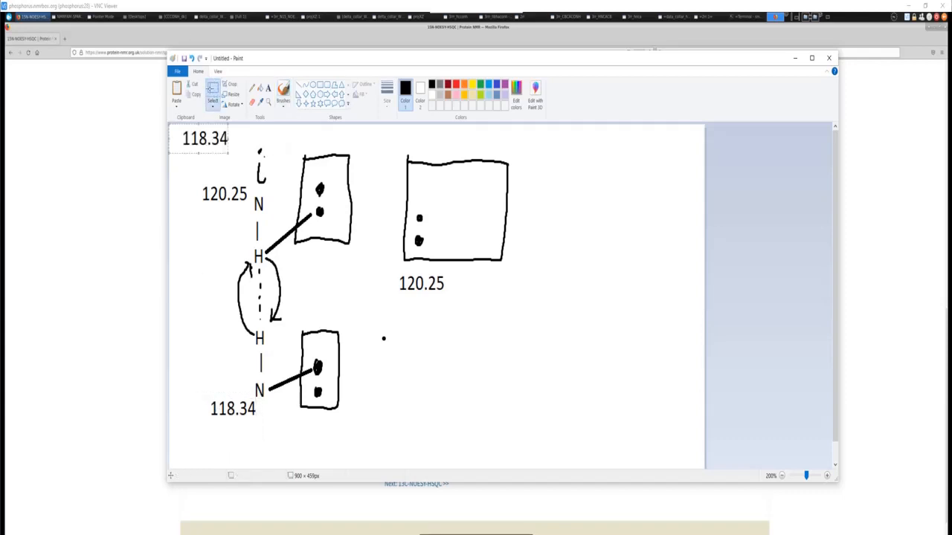
pyautogui.moveTo(213, 150); pyautogui.dragTo(496, 299)
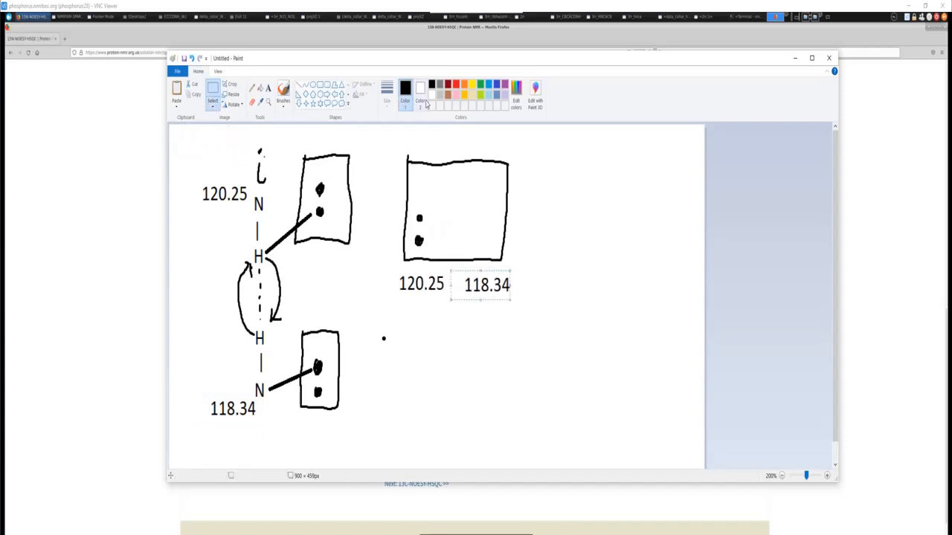
# Brush two stacked dots in the large box above 118.34, and pencil strokes between the two dot columns
pyautogui.click(283, 89)
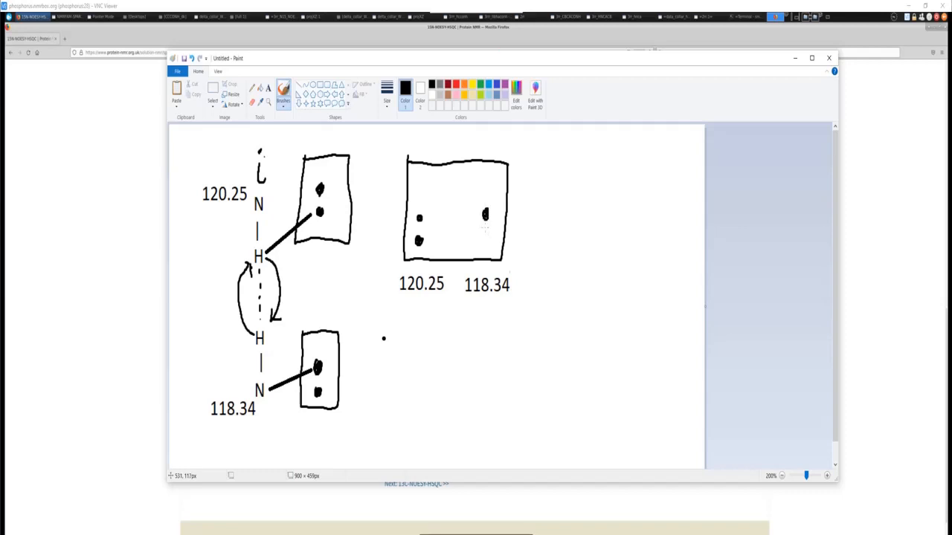
pyautogui.moveTo(485, 242); pyautogui.dragTo(489, 236)
pyautogui.click(251, 88)
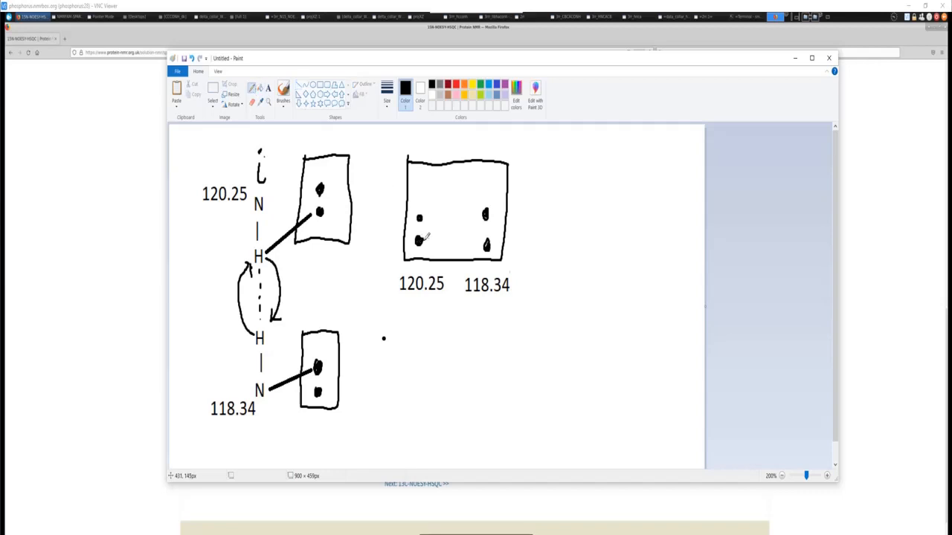
pyautogui.moveTo(441, 230); pyautogui.dragTo(462, 222)
pyautogui.moveTo(483, 244); pyautogui.dragTo(420, 245)
# Return to the 15N-NOESY-HSQC page in Firefox, and examine the diagonal, strips, and aliphatic and amide regions of its example spectrum
pyautogui.click(77, 316)
pyautogui.scroll(-1, 271, 352)
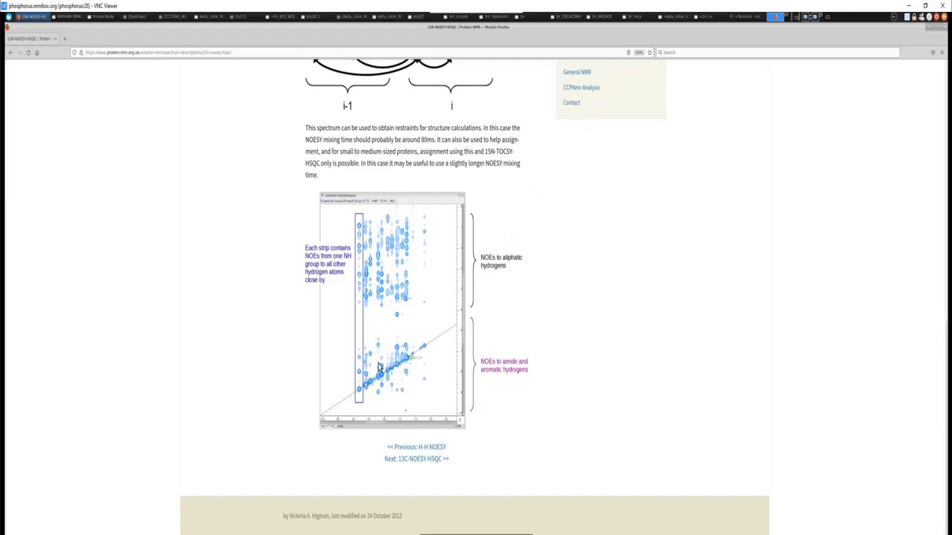
pyautogui.scroll(5, 377, 391)
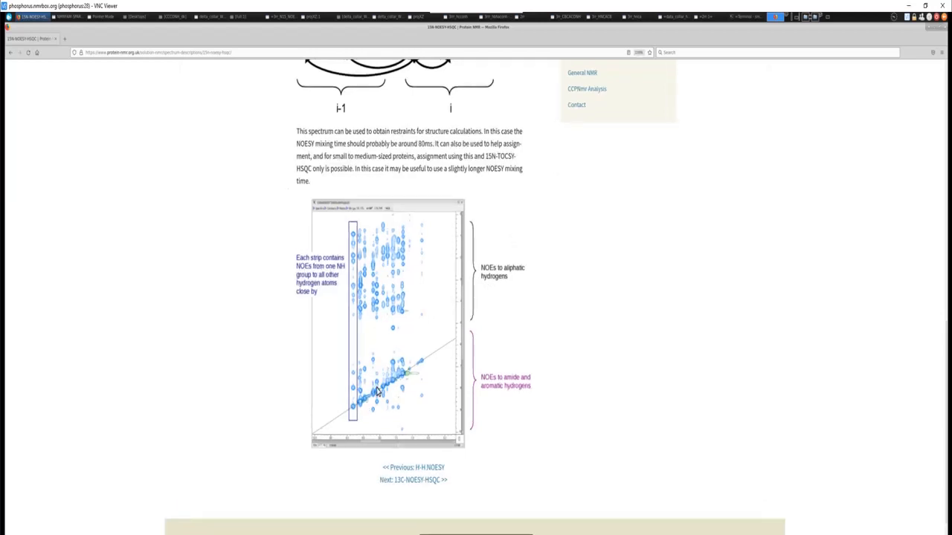
pyautogui.scroll(1, 375, 390)
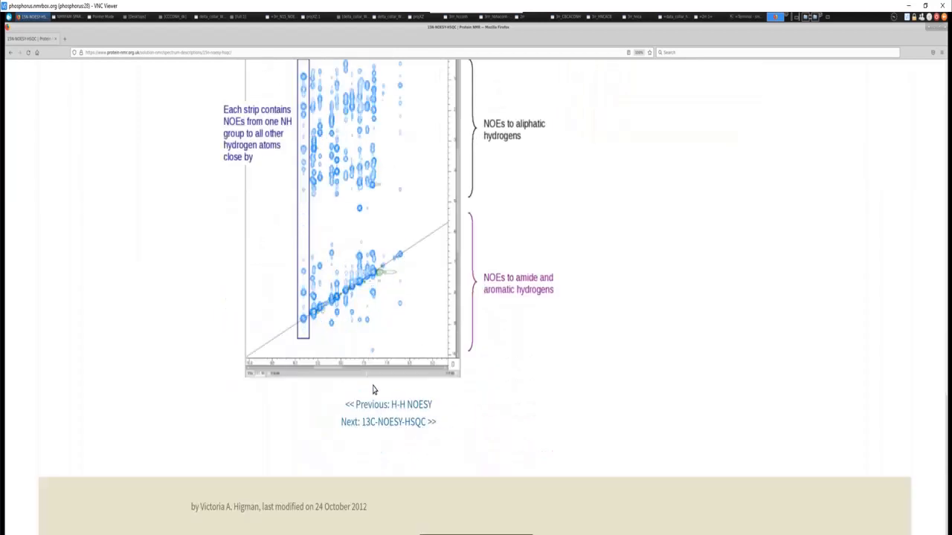
pyautogui.scroll(2, 374, 390)
pyautogui.scroll(2, 425, 375)
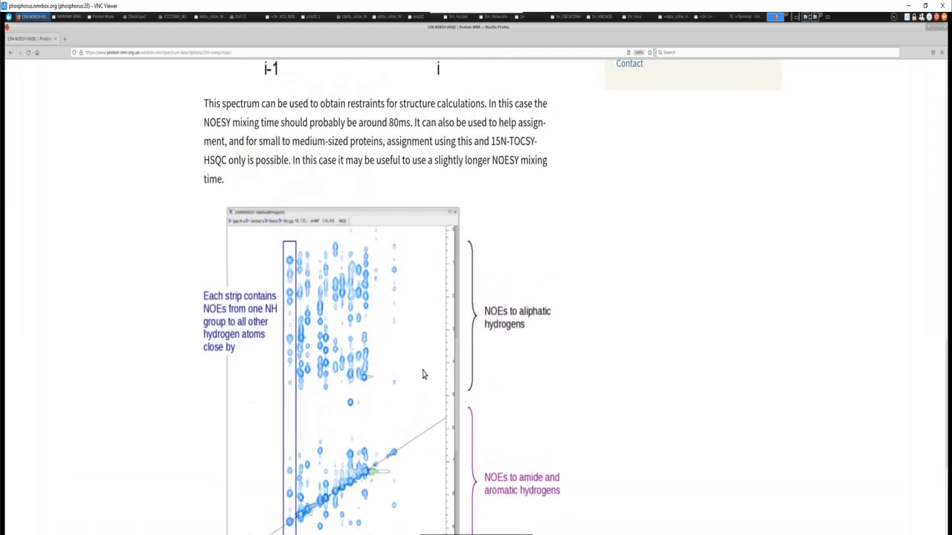
pyautogui.scroll(-3, 423, 376)
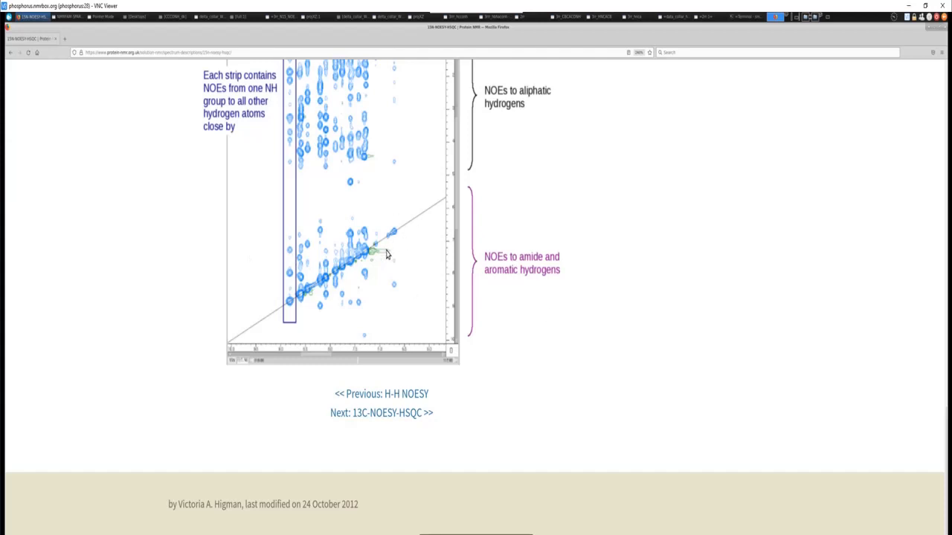
pyautogui.scroll(4, 386, 255)
pyautogui.scroll(-1, 446, 212)
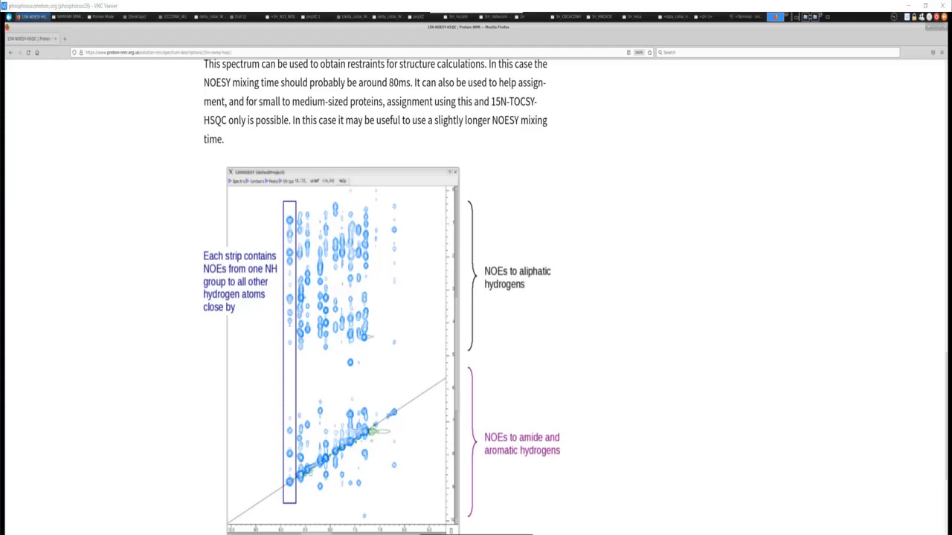
# Place the Aliphatic Hydrogens chart beside the example spectrum to compare the shift ranges, and close the chart
pyautogui.moveTo(0, 56); pyautogui.dragTo(665, 41)
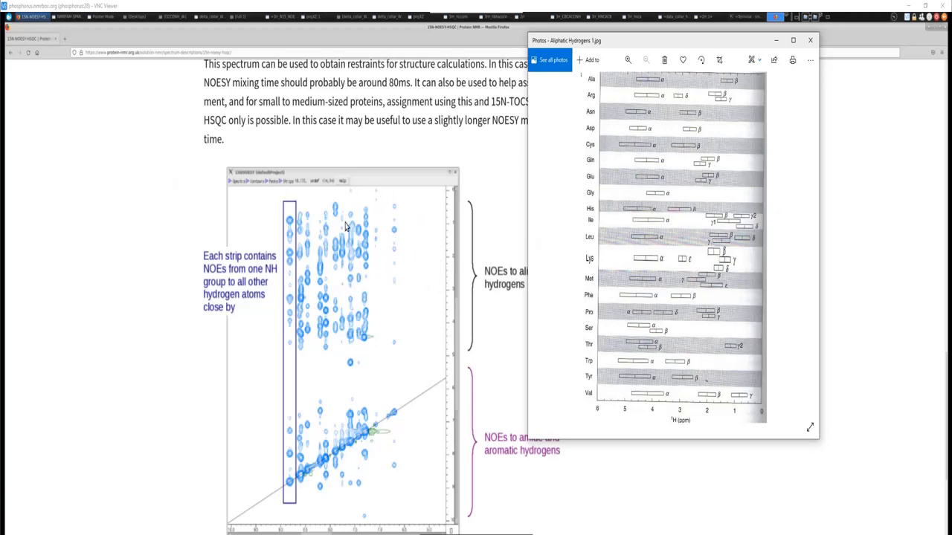
pyautogui.click(810, 40)
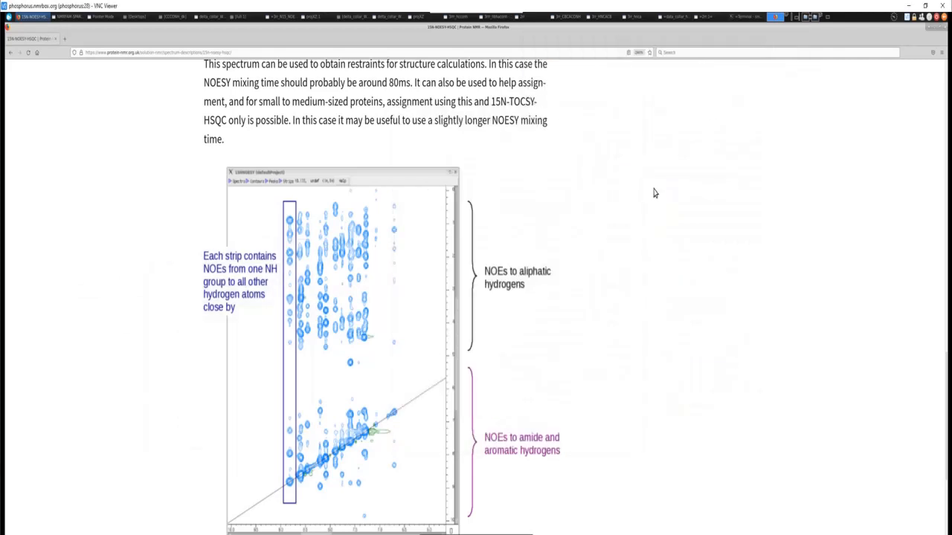
pyautogui.scroll(-3, 613, 272)
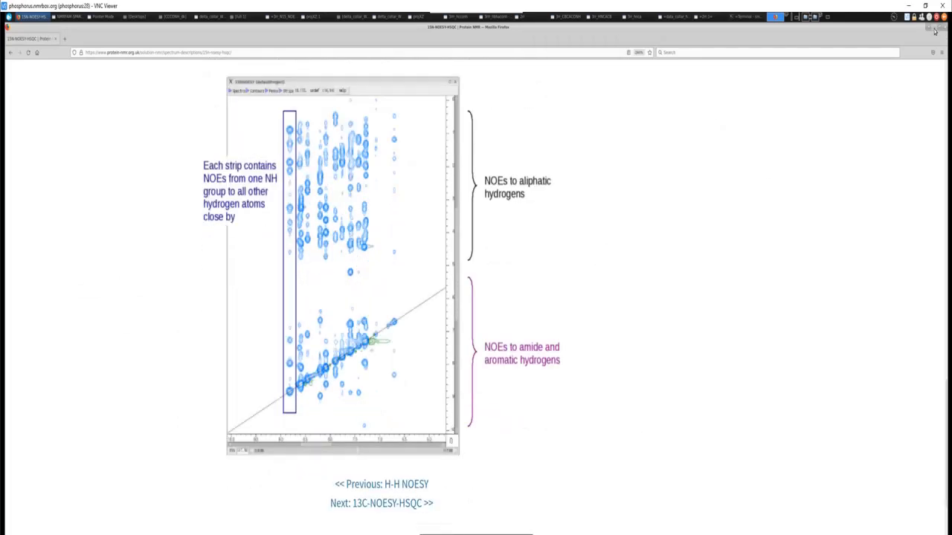
# Return to the strip spectra, restore the 15N NOESY strip beside the other strips, and switch its background from black to white
pyautogui.click(934, 30)
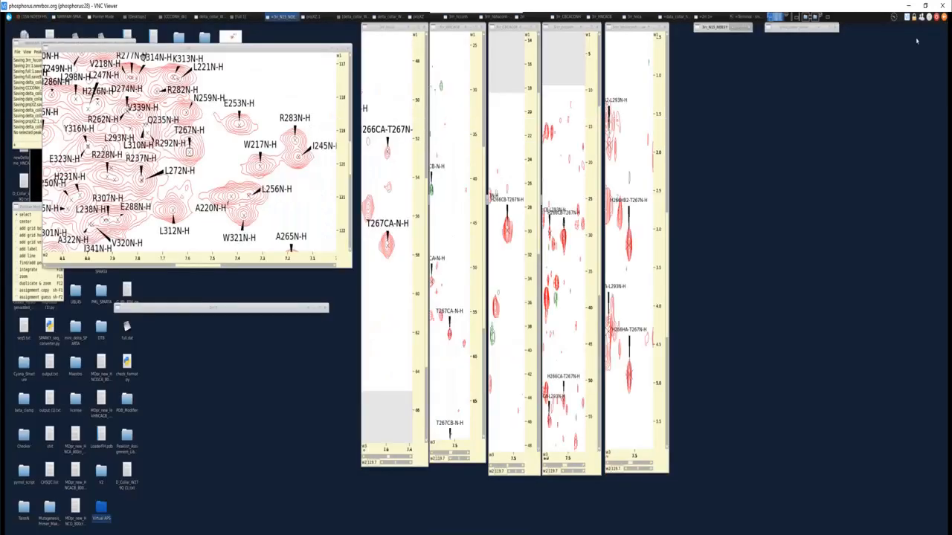
pyautogui.click(733, 27)
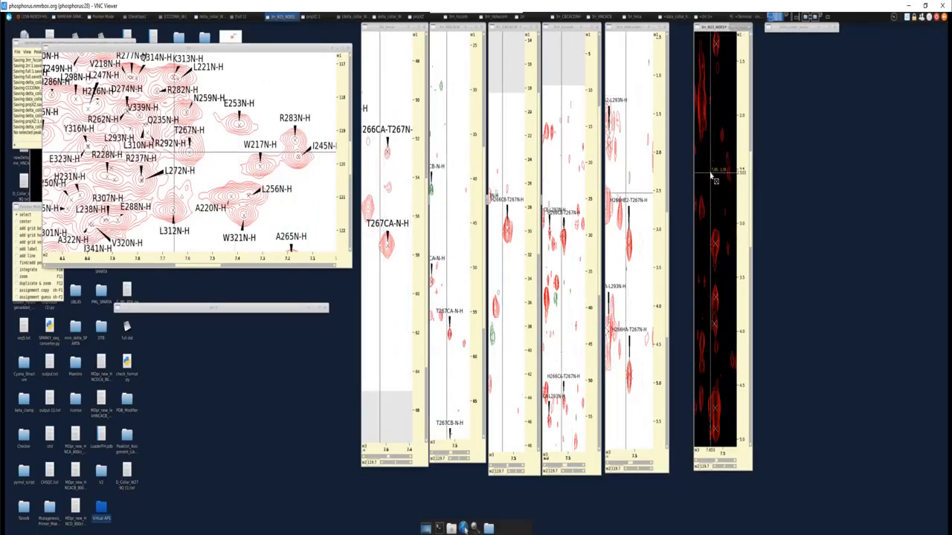
pyautogui.press('l')
pyautogui.press('l')
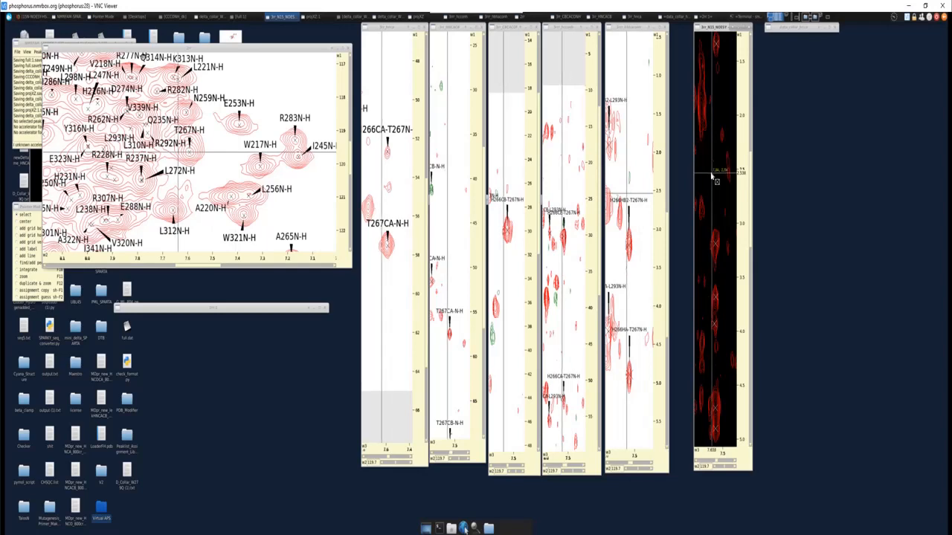
pyautogui.press('i')
pyautogui.press('c')
pyautogui.press('i')
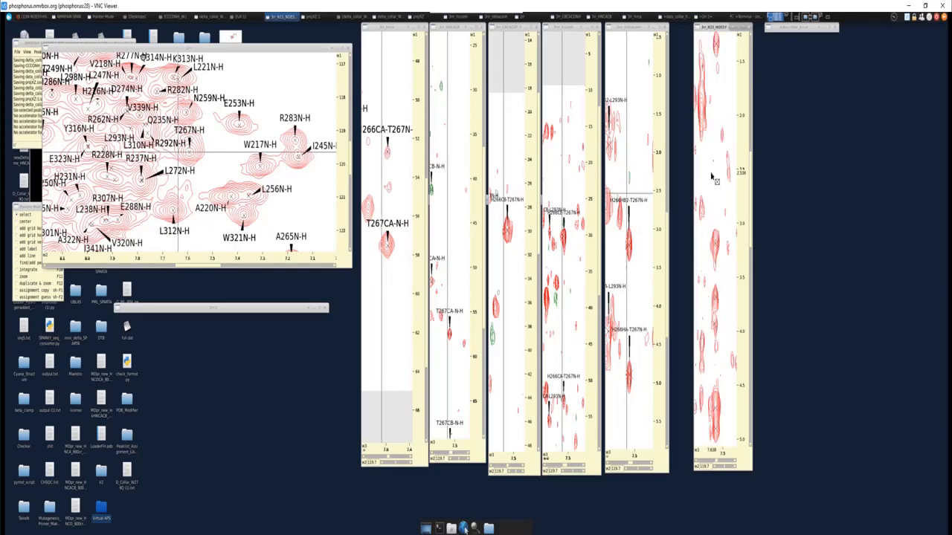
# Find the D342N-H peak in the 2D spectrum and center all strip spectra on it
pyautogui.click(214, 177)
pyautogui.press('z')
pyautogui.press('o')
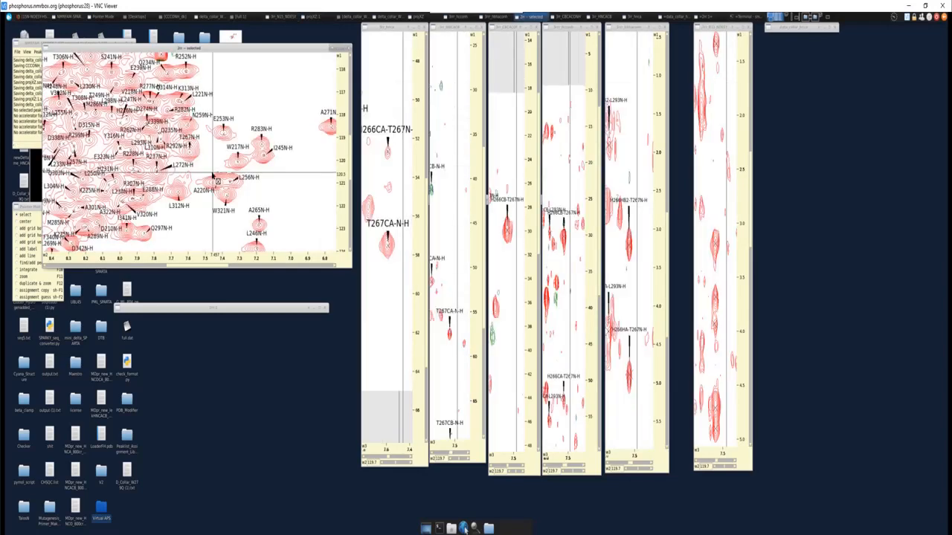
pyautogui.scroll(-2, 212, 176)
pyautogui.press('Down')
pyautogui.press('Left')
pyautogui.press('Left')
pyautogui.press('Left')
pyautogui.press('Down')
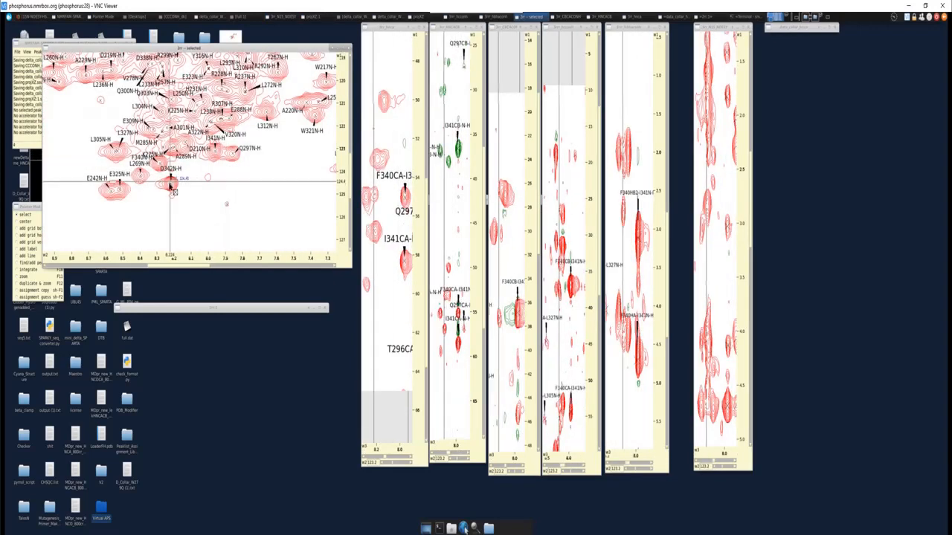
pyautogui.press('v')
pyautogui.press('c')
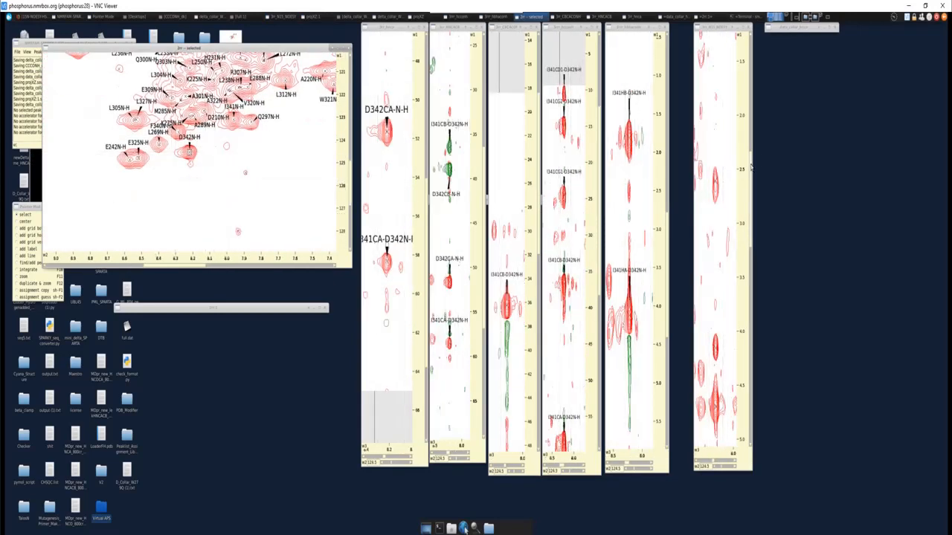
# Examine D342's diagonal peak near 8.2 ppm in the 15N NOESY strip and compare it with the D342N-H peak in the 2D spectrum
pyautogui.click(751, 167)
pyautogui.moveTo(751, 168); pyautogui.dragTo(748, 332)
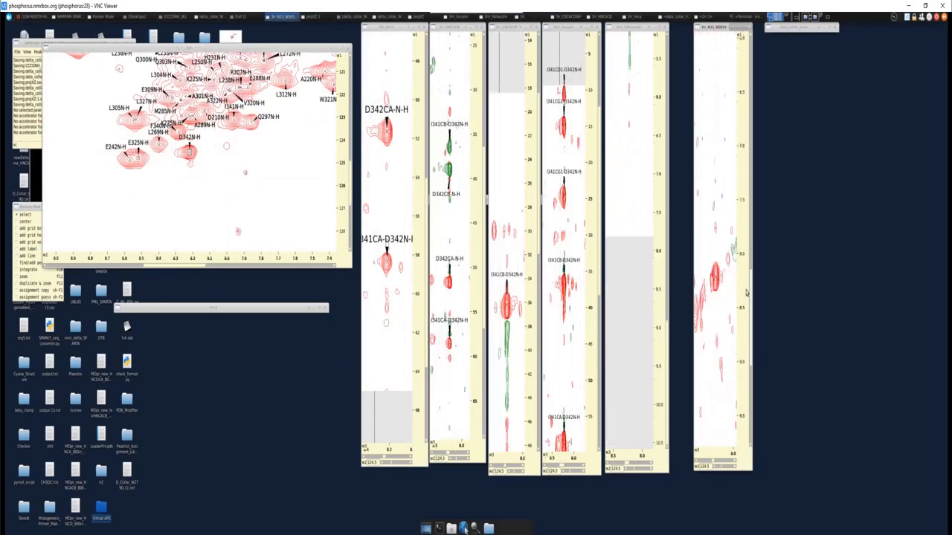
pyautogui.moveTo(752, 273); pyautogui.dragTo(752, 272)
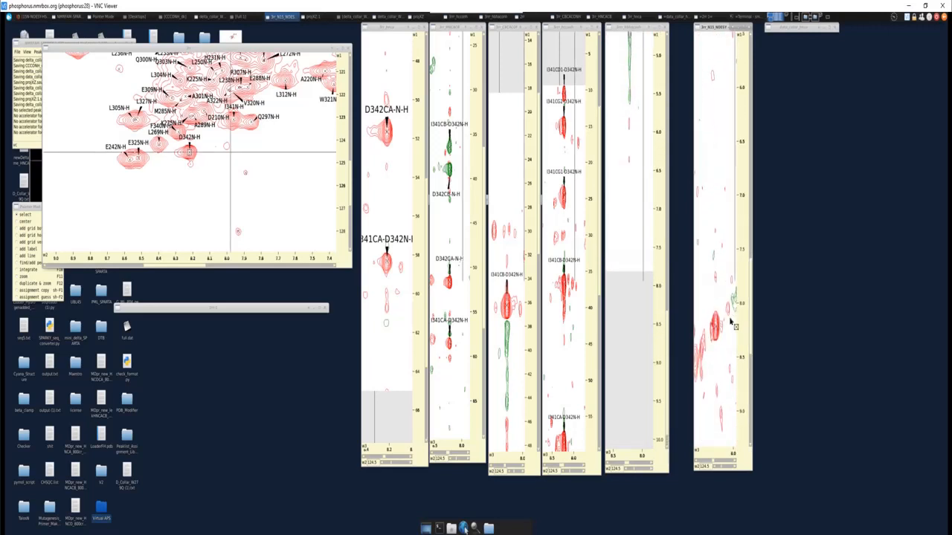
pyautogui.press('z')
pyautogui.press('i')
pyautogui.press('z')
pyautogui.press('i')
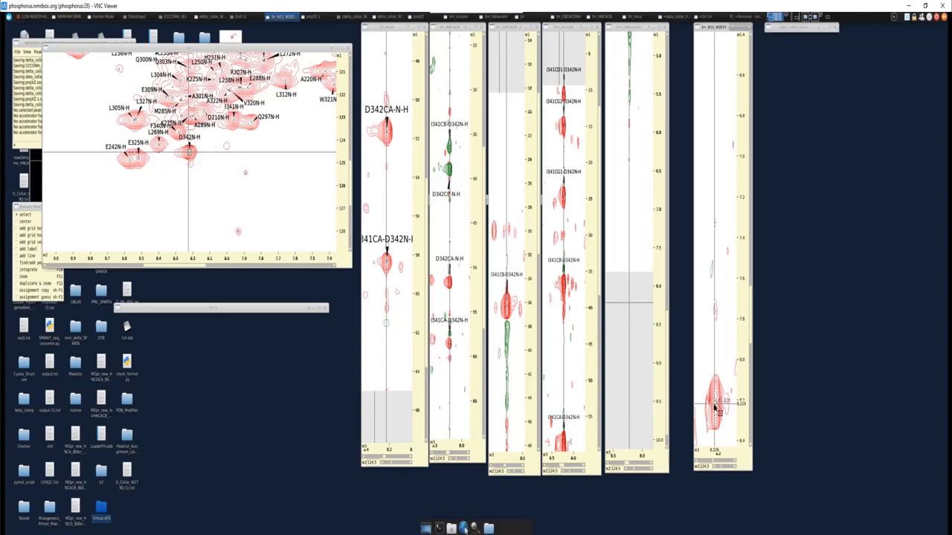
pyautogui.press('z')
pyautogui.press('o')
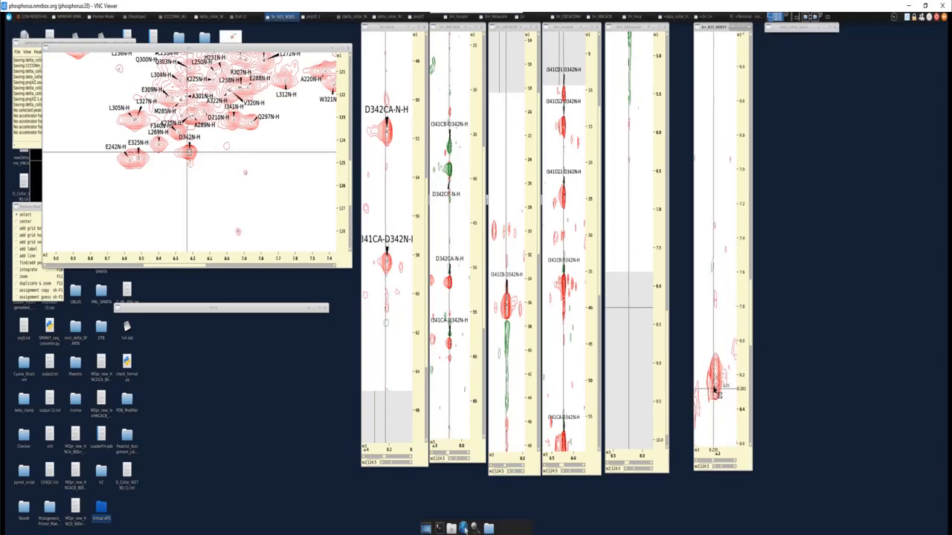
pyautogui.press('z')
pyautogui.press('i')
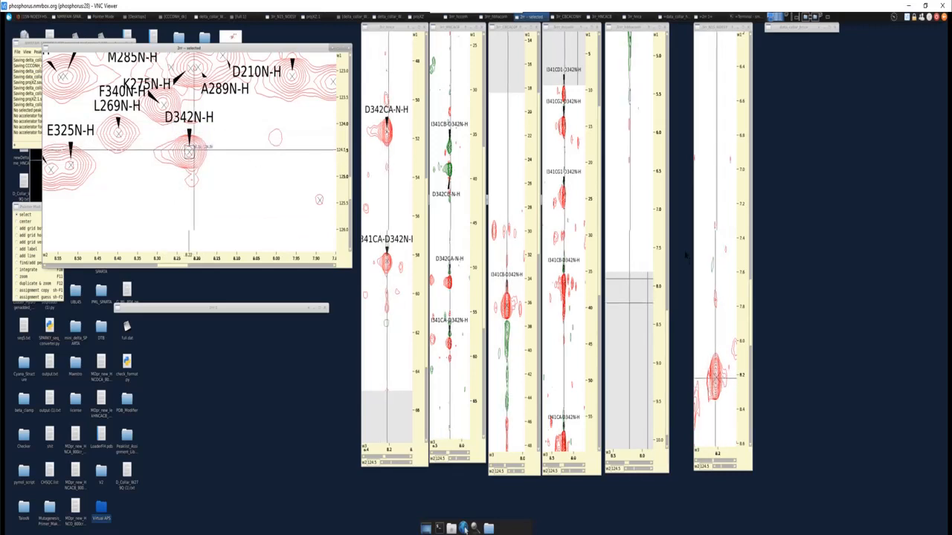
# Examine D342's 15N NOESY strip from the amide region through the aliphatic region and back to the diagonal peak
pyautogui.click(729, 325)
pyautogui.press('z')
pyautogui.press('o')
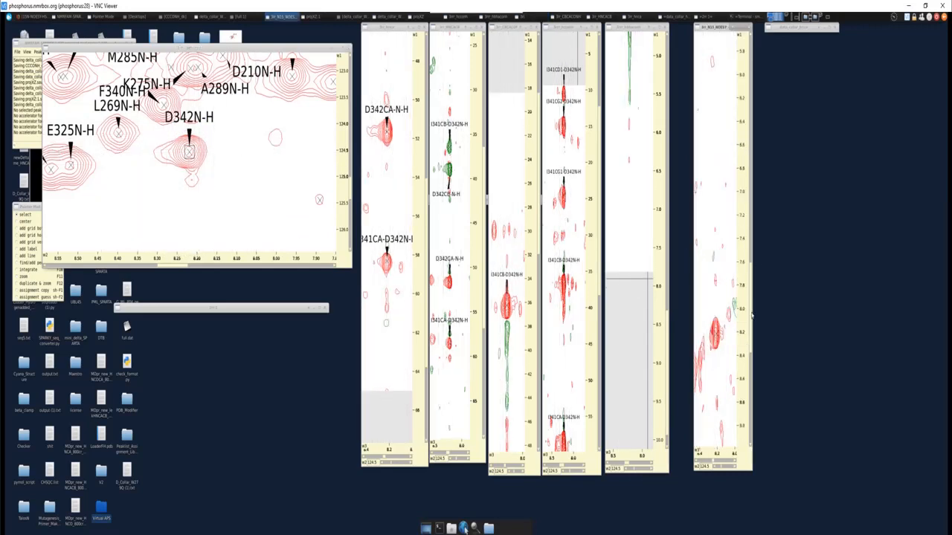
pyautogui.moveTo(751, 307); pyautogui.dragTo(750, 232)
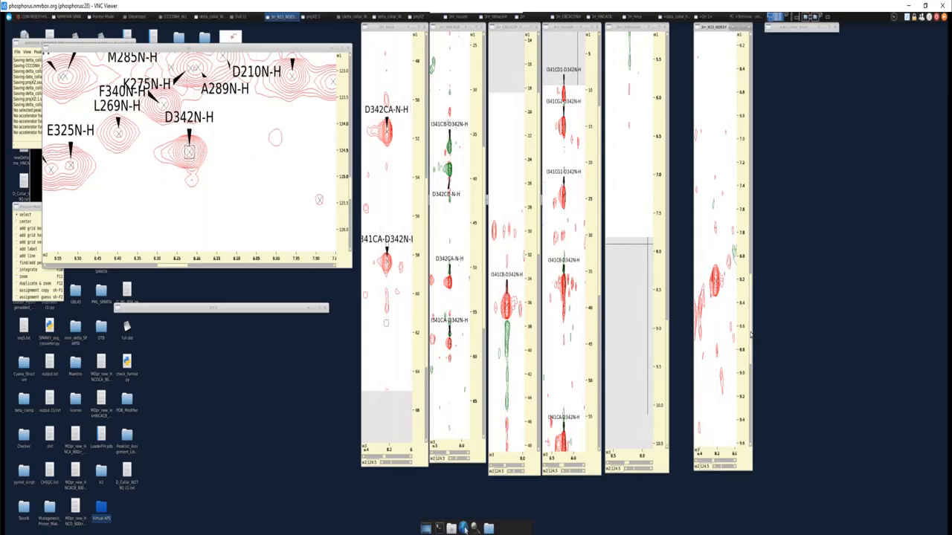
pyautogui.moveTo(752, 338); pyautogui.dragTo(749, 235)
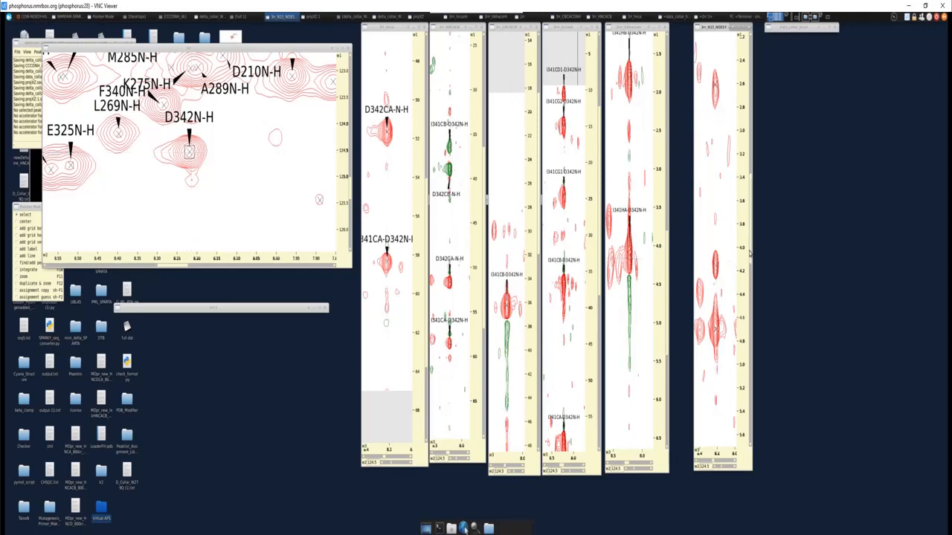
pyautogui.moveTo(750, 219); pyautogui.dragTo(751, 214)
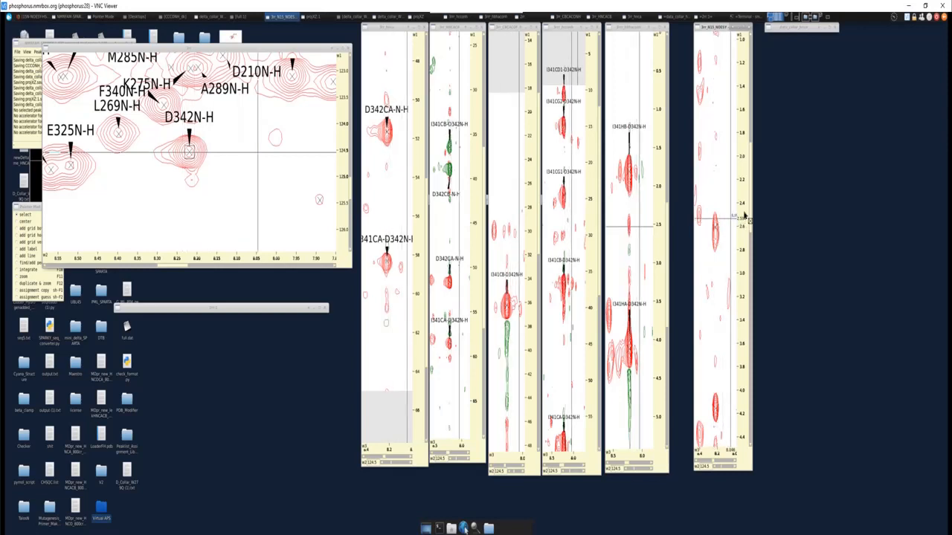
pyautogui.moveTo(750, 215); pyautogui.dragTo(737, 190)
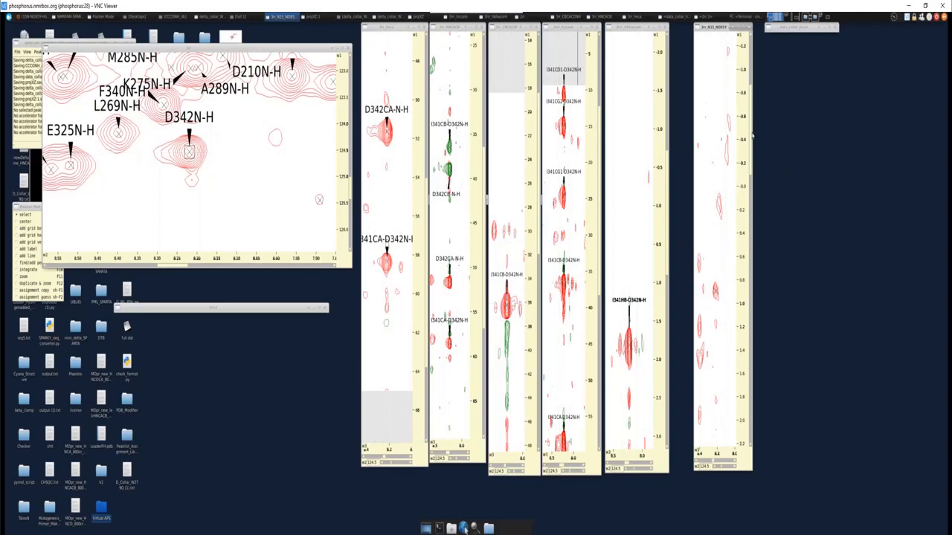
pyautogui.moveTo(752, 136); pyautogui.dragTo(751, 203)
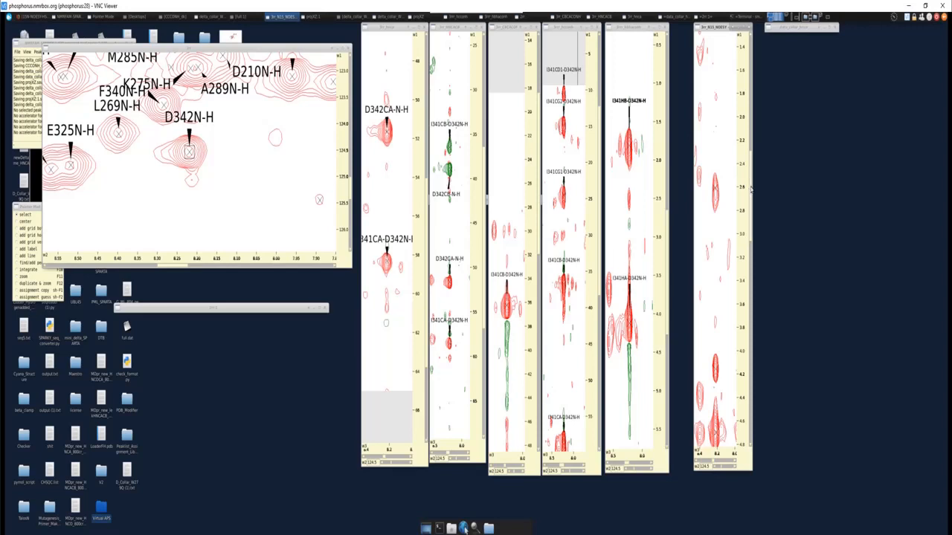
pyautogui.moveTo(751, 189); pyautogui.dragTo(759, 309)
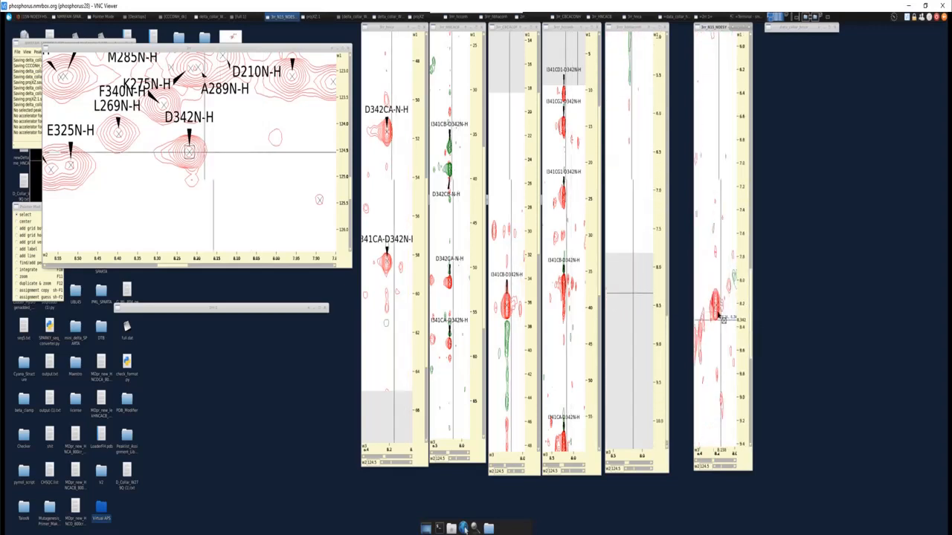
pyautogui.press('z')
pyautogui.press('o')
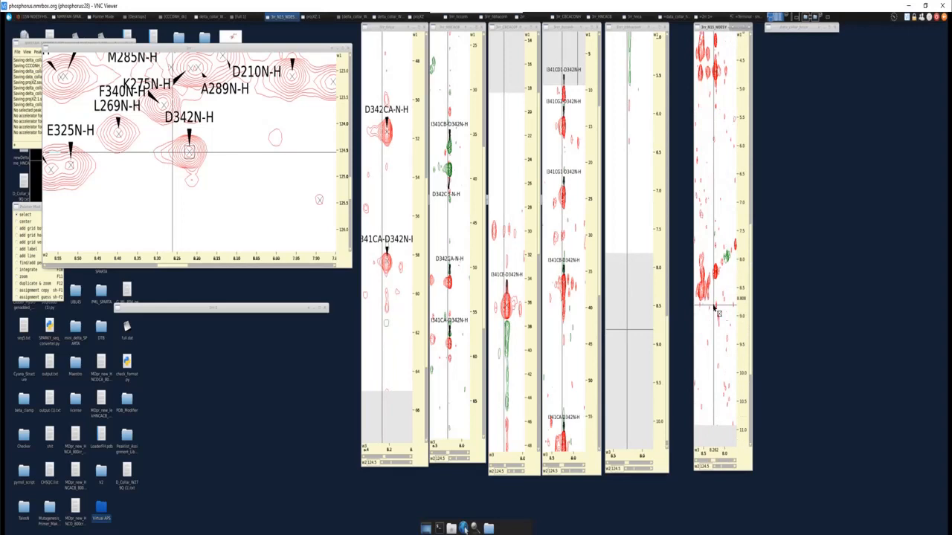
pyautogui.press('z')
pyautogui.press('i')
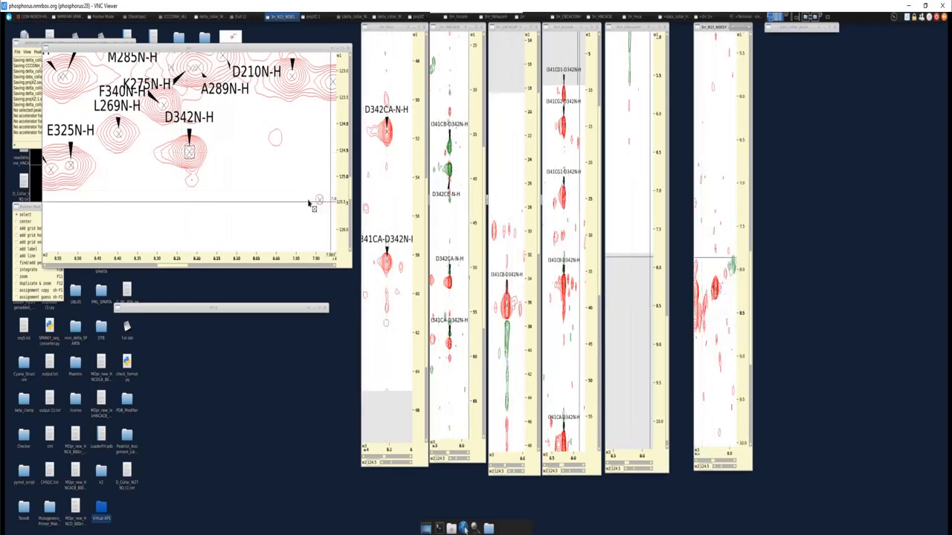
# Open the 2D spectrum's peak list, view G343N-H and F340N-H, center the strips on G326N-H, and close the list
pyautogui.press('z')
pyautogui.press('o')
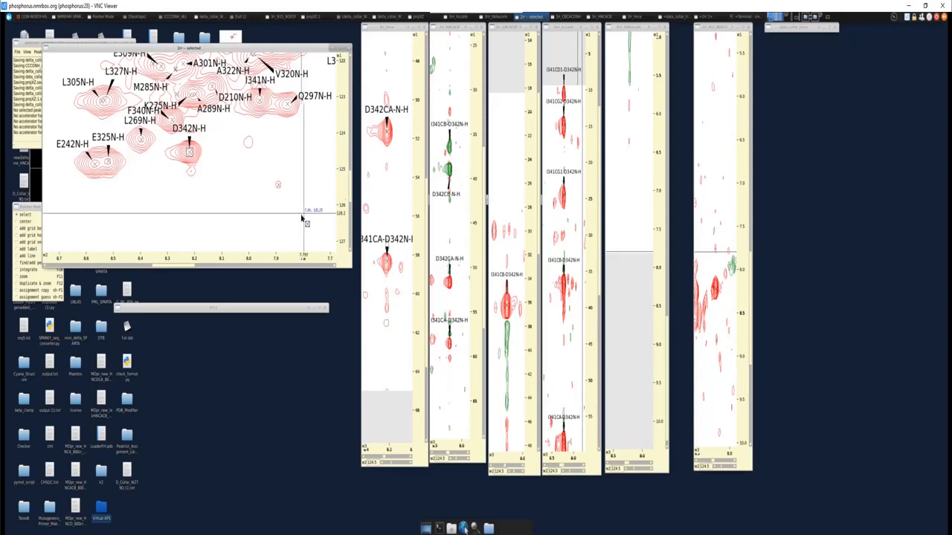
pyautogui.press('l')
pyautogui.press('t')
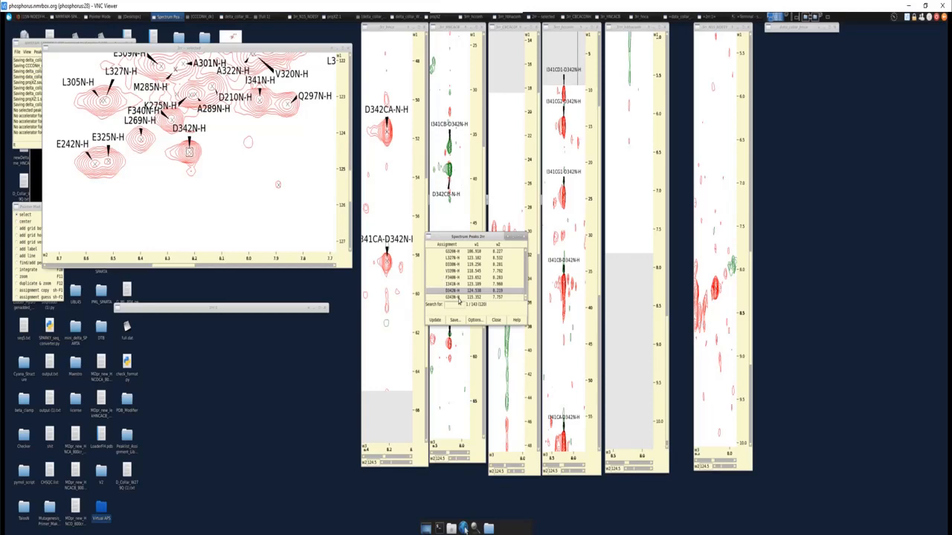
pyautogui.doubleClick(459, 297)
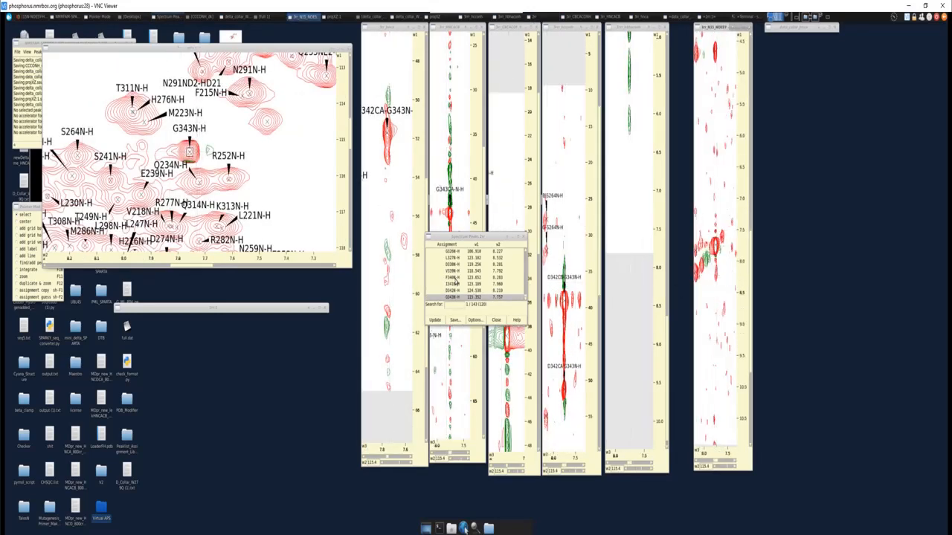
pyautogui.doubleClick(456, 278)
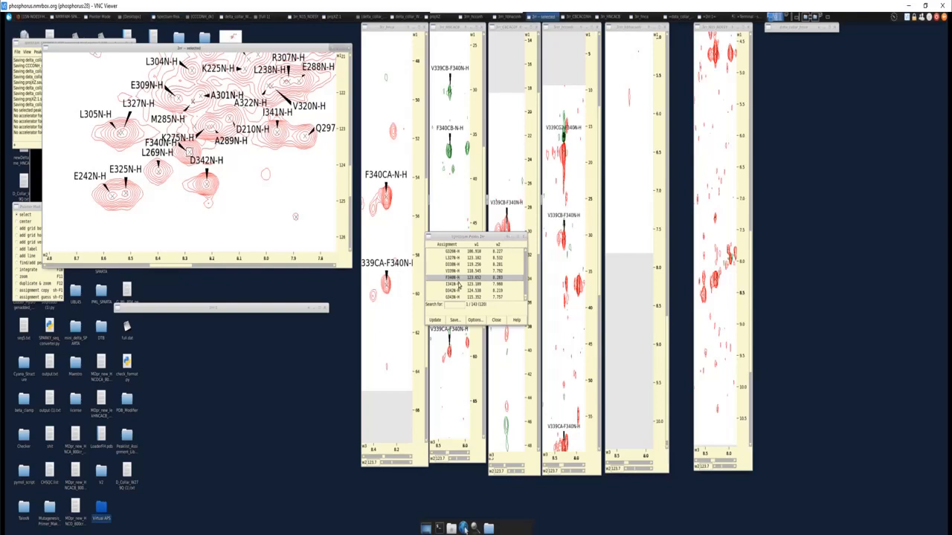
pyautogui.click(459, 277)
pyautogui.doubleClick(464, 252)
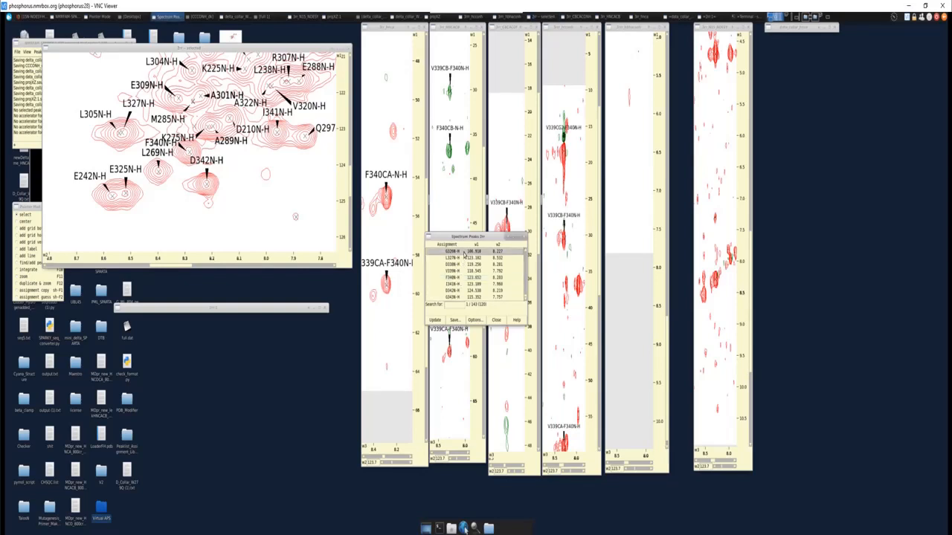
pyautogui.scroll(1, 727, 296)
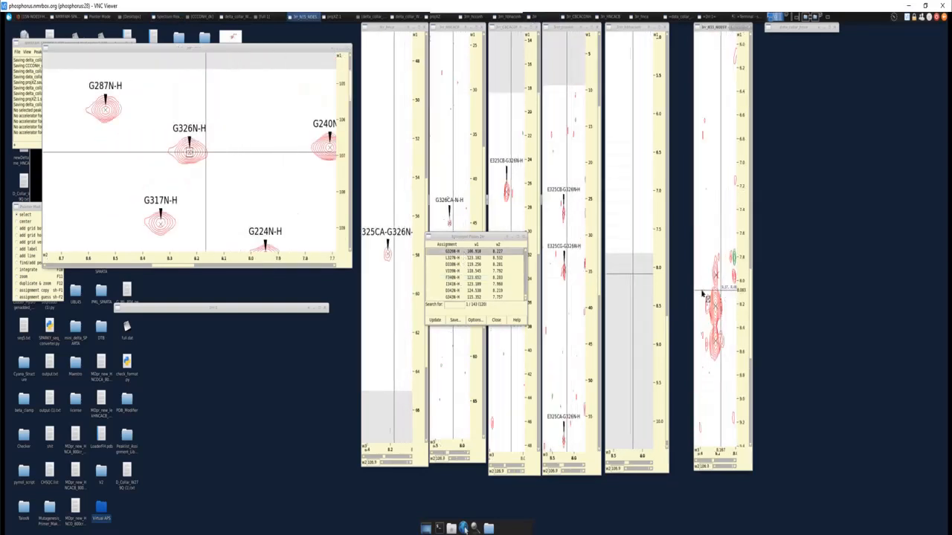
pyautogui.click(500, 319)
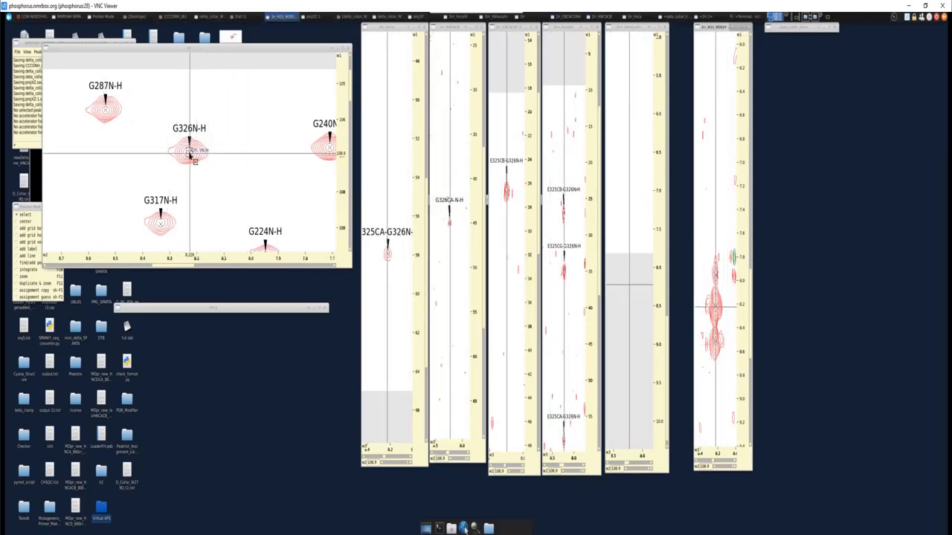
# Show both the G326 and E325 alpha-carbon peaks in the HNCA strip, and examine the diagonal region of G326's 15N NOESY strip
pyautogui.click(392, 318)
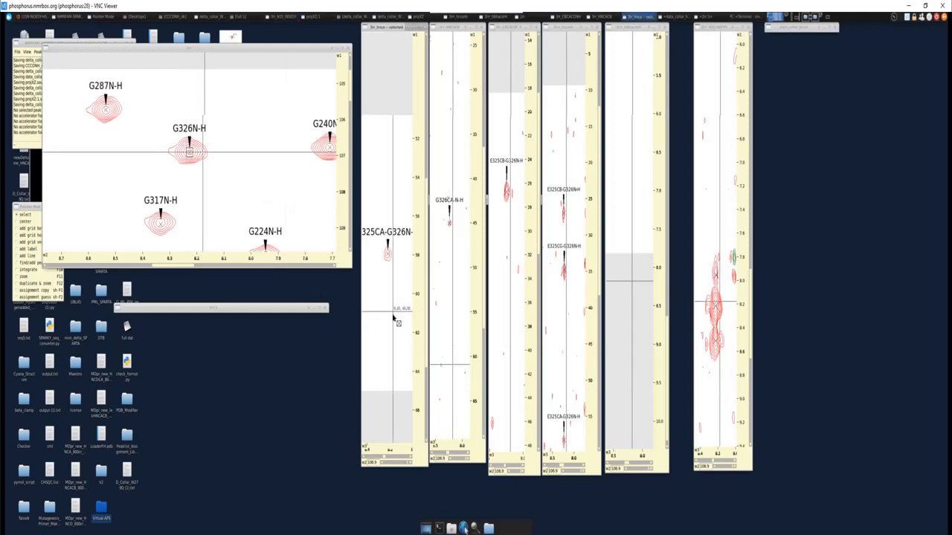
pyautogui.scroll(-3, 393, 319)
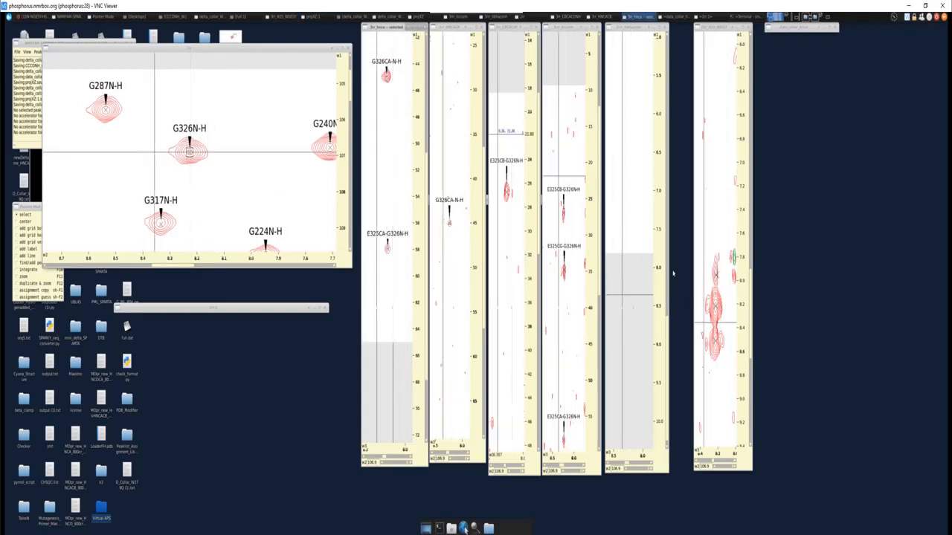
pyautogui.scroll(-1, 751, 318)
pyautogui.moveTo(751, 318); pyautogui.dragTo(752, 320)
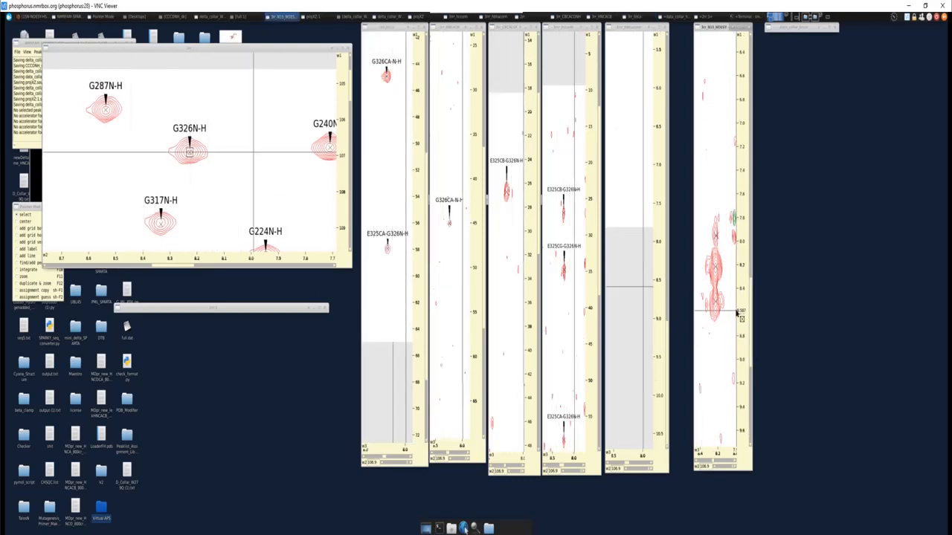
pyautogui.press('+')
pyautogui.scroll(-5, 714, 322)
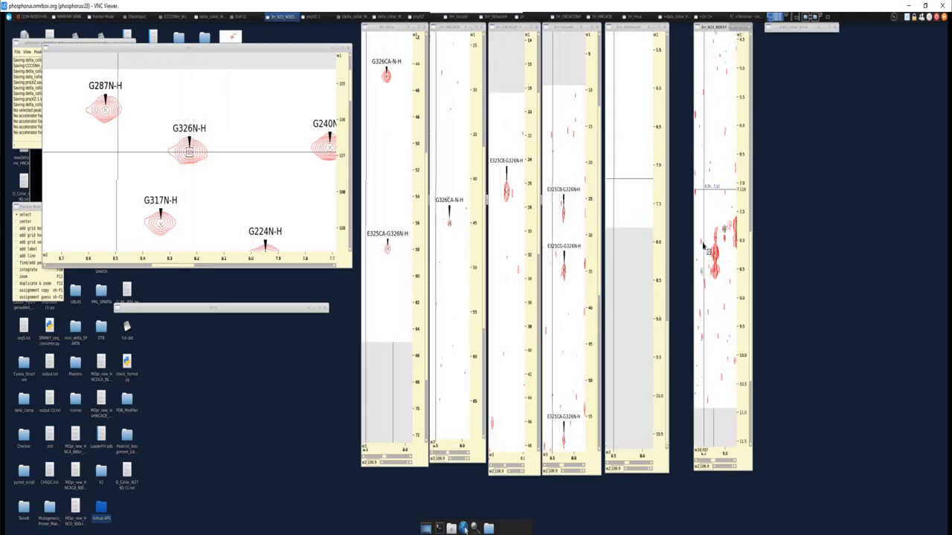
pyautogui.scroll(5, 711, 249)
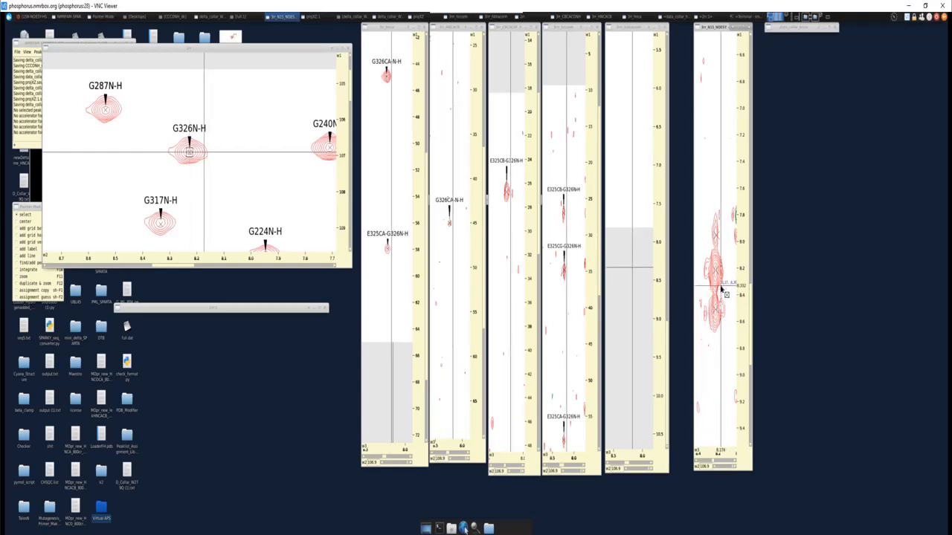
# Point out the G326N-H peak in the 2D spectrum, and select the E325CB-G326N-H peak in the CBCACONH strip
pyautogui.click(190, 153)
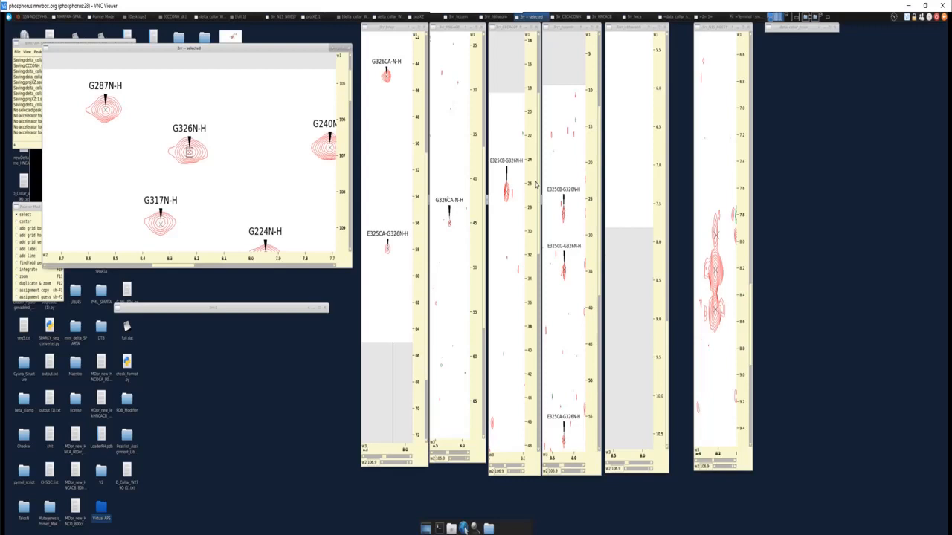
pyautogui.click(508, 191)
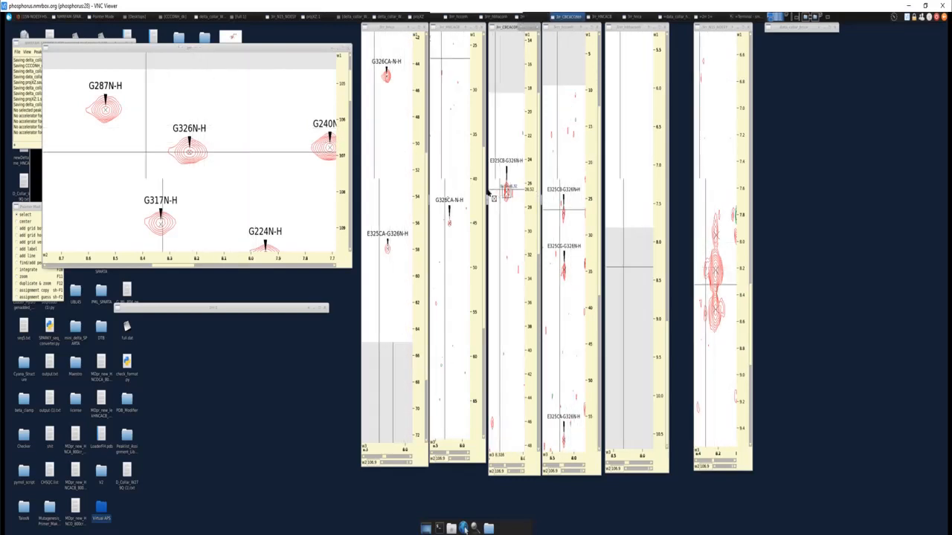
# Show the E325CA-G326N-H peak in the CBCACONH strip, open a strip plot, and confirm the selection of strip spectra
pyautogui.moveTo(539, 175); pyautogui.dragTo(538, 221)
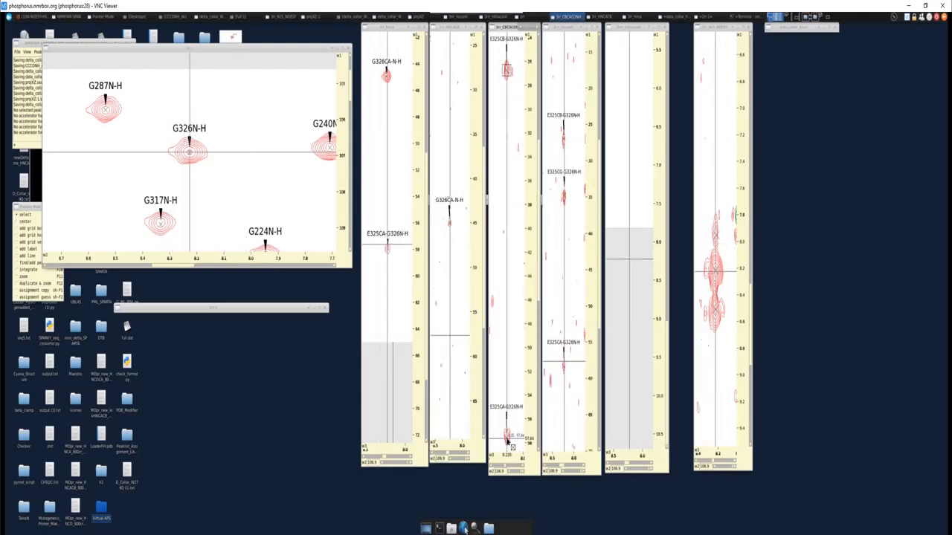
pyautogui.press('s')
pyautogui.press('p')
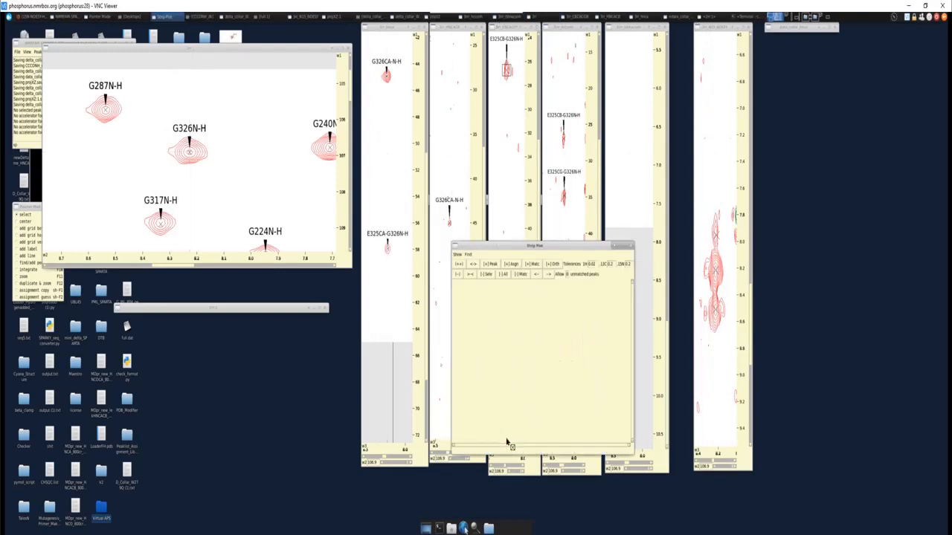
pyautogui.click(460, 254)
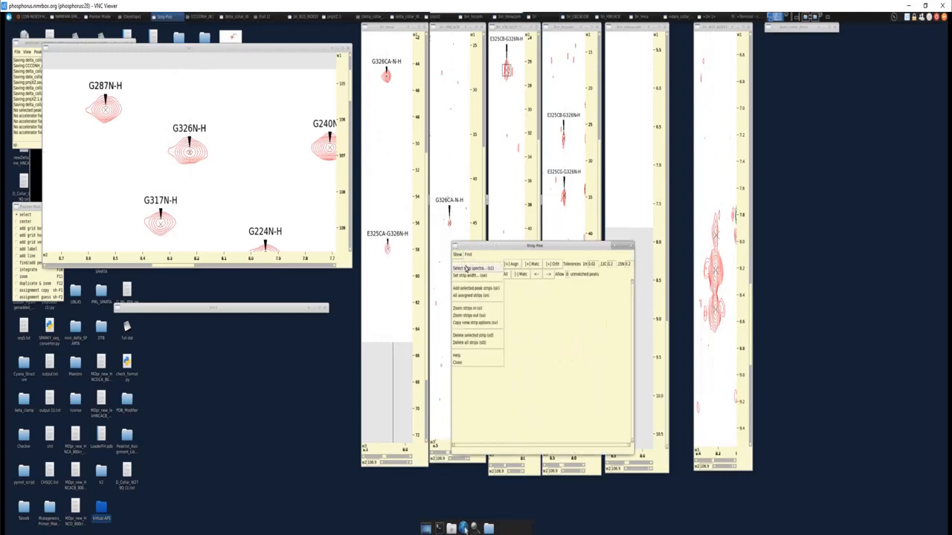
pyautogui.click(469, 267)
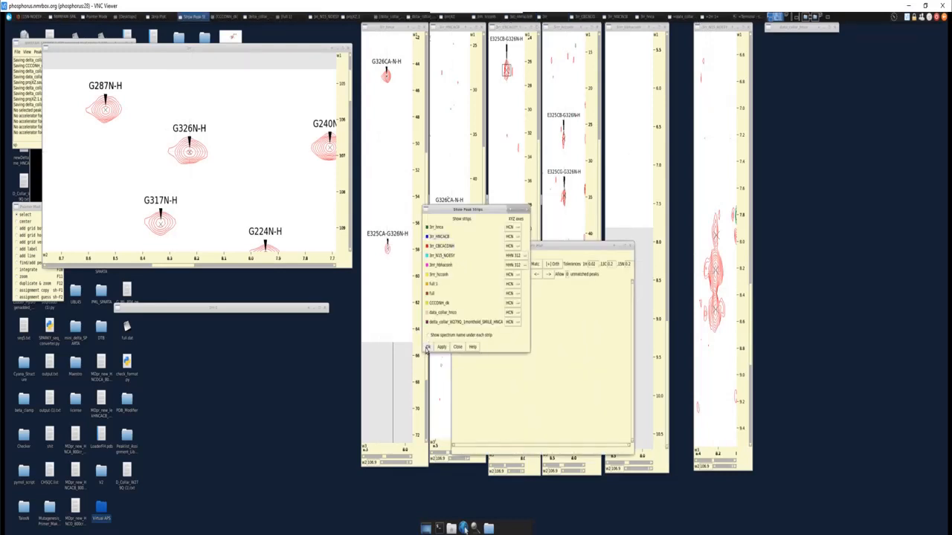
pyautogui.click(428, 347)
# Set the 13C tolerance to 0.4, clear and regenerate the matching strips, and move the strip plot higher up
pyautogui.click(612, 263)
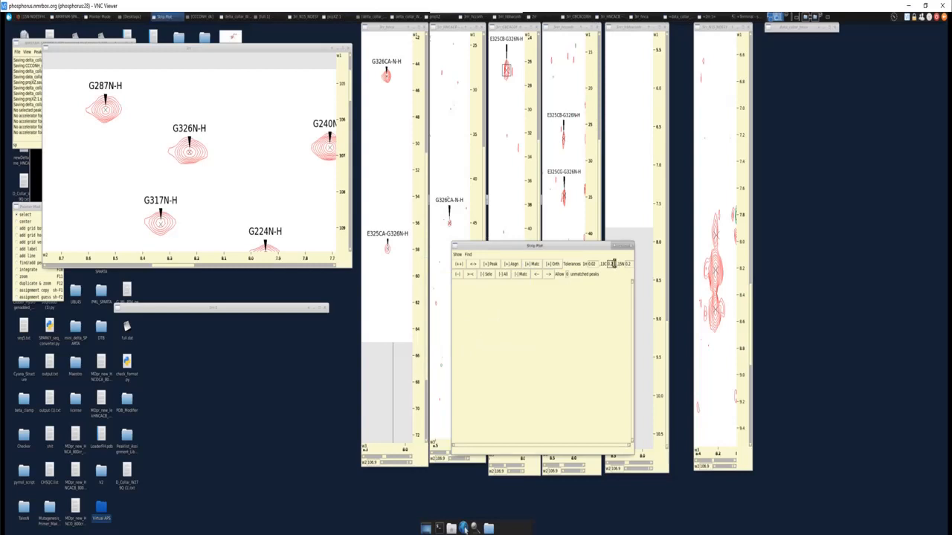
pyautogui.click(533, 265)
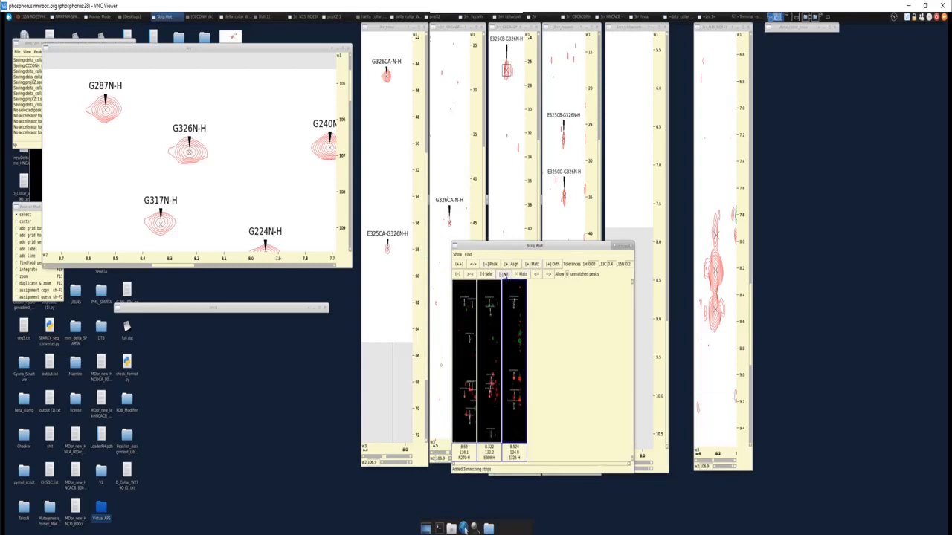
pyautogui.click(503, 274)
pyautogui.click(531, 265)
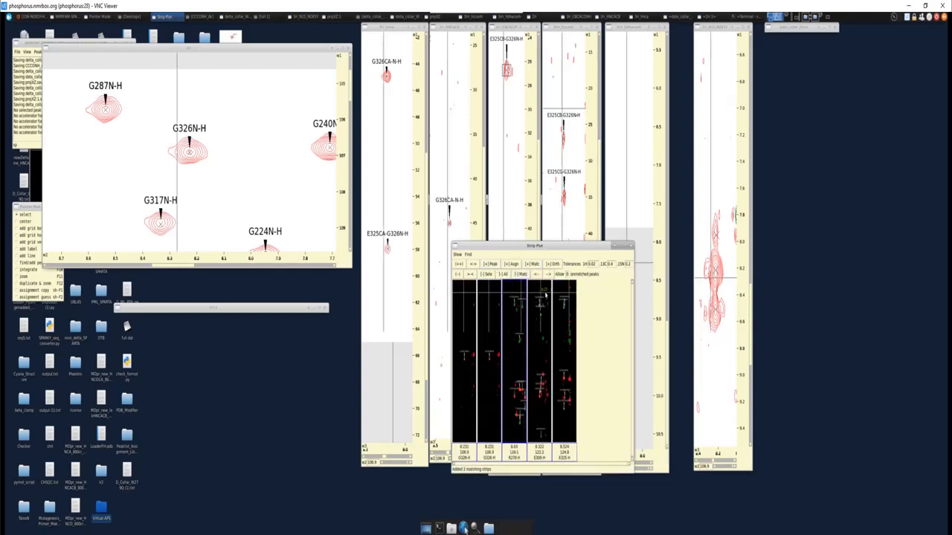
pyautogui.moveTo(543, 245); pyautogui.dragTo(540, 159)
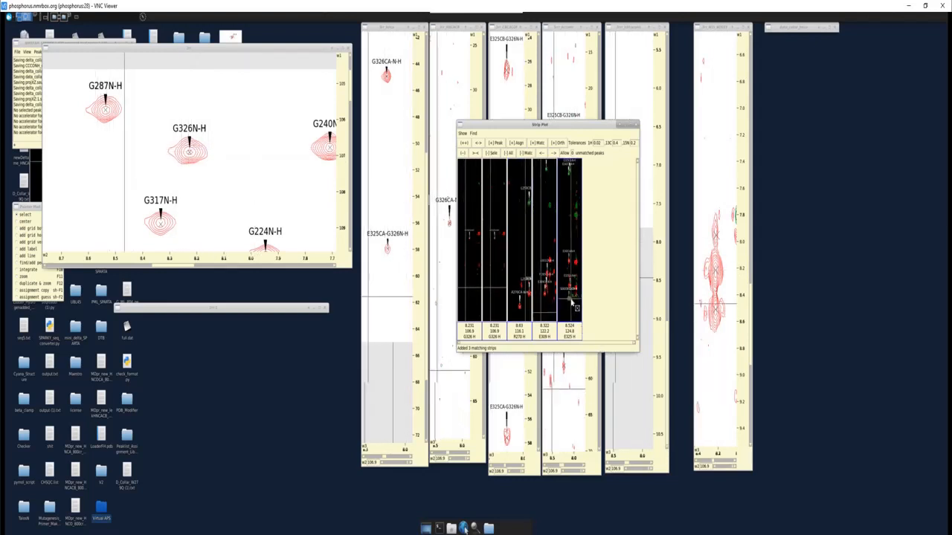
# Open the HNCACB peak list from the E325 strip, go to its first listed peak, close the list, and center the strips on E242N-H
pyautogui.press('l')
pyautogui.press('t')
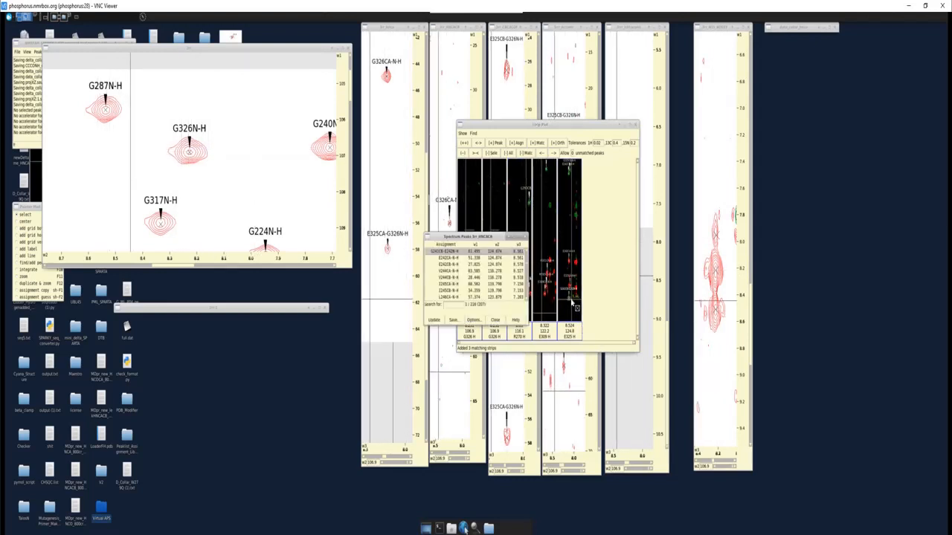
pyautogui.doubleClick(446, 252)
pyautogui.click(498, 320)
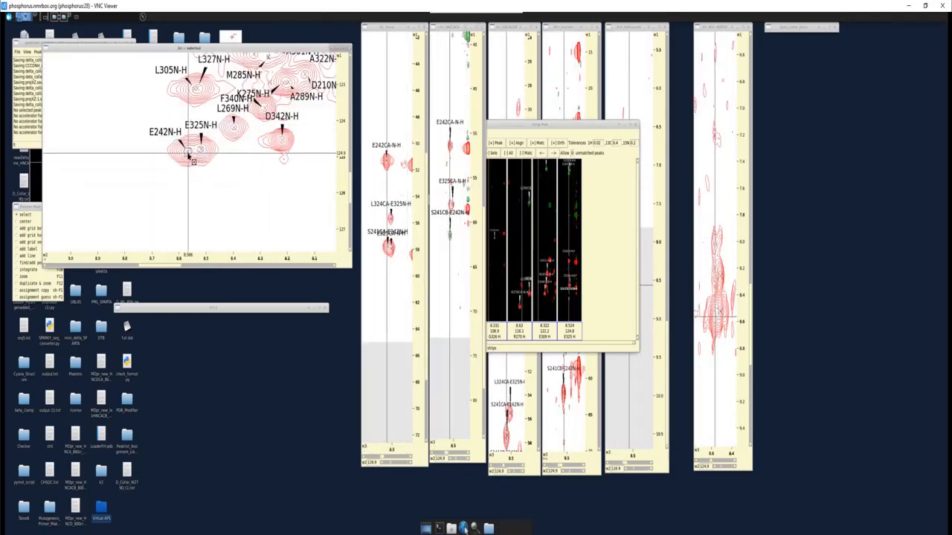
pyautogui.press('v')
pyautogui.press('c')
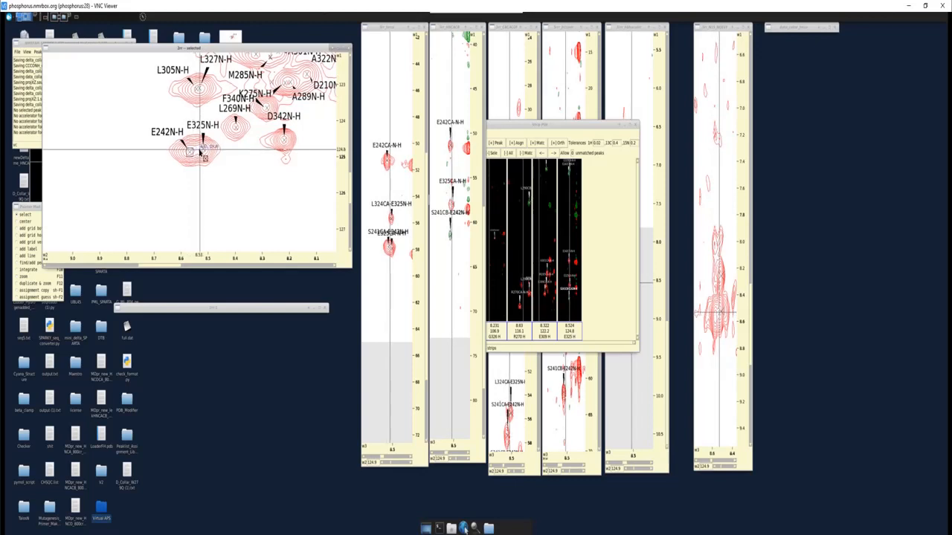
# Select E325N-H in the 2D spectrum, center the strips on it, and bring the strip plot back into view
pyautogui.click(201, 150)
pyautogui.press('v')
pyautogui.press('c')
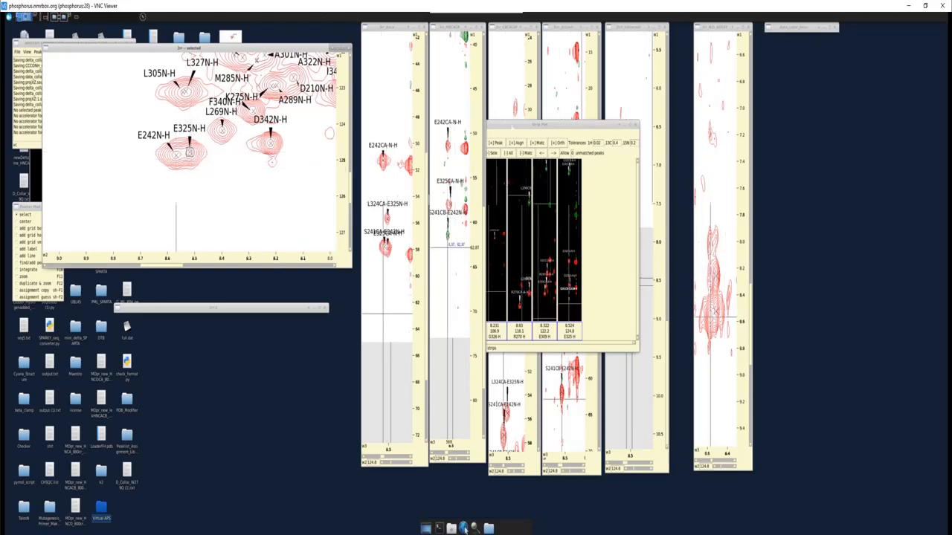
pyautogui.click(513, 126)
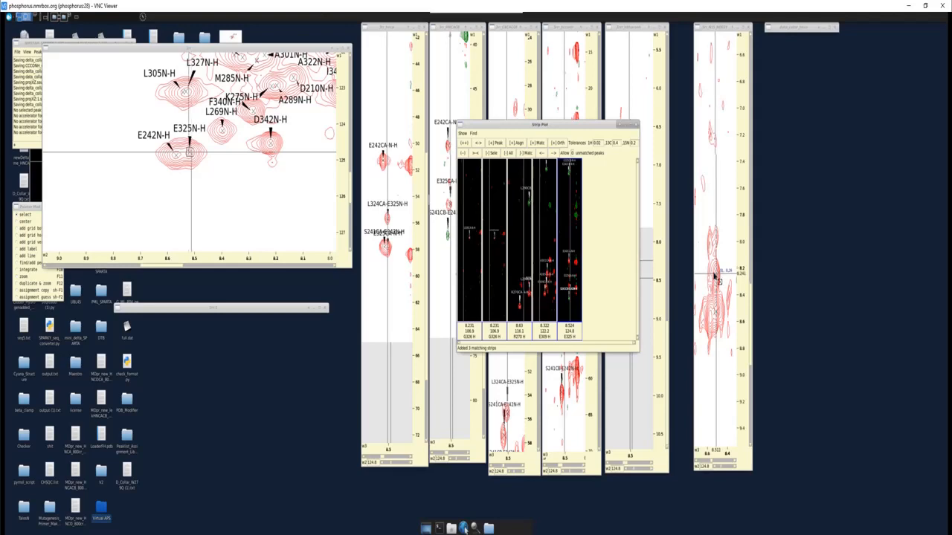
# Examine E325's 15N NOESY strip, and use the 2D spectrum's peak list to go to G326N-H
pyautogui.scroll(-6, 251, 168)
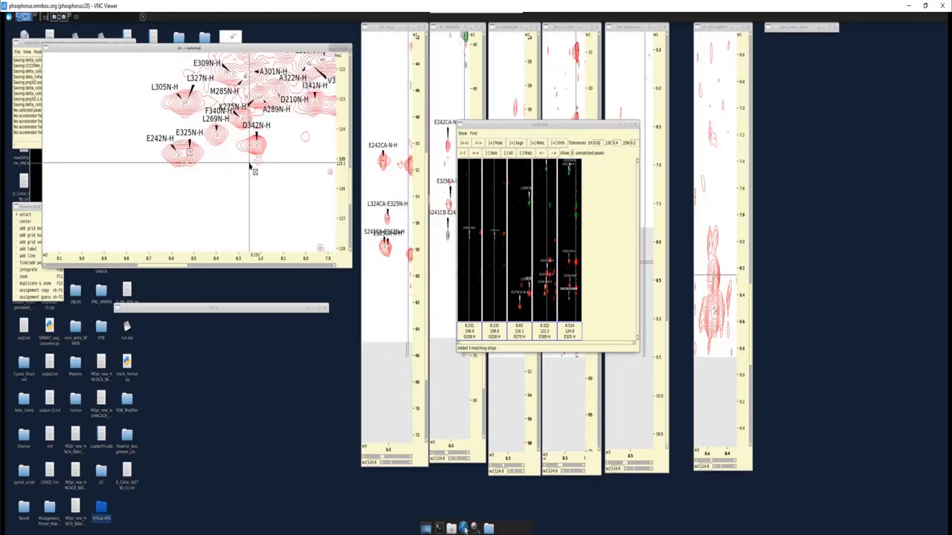
pyautogui.scroll(7, 189, 158)
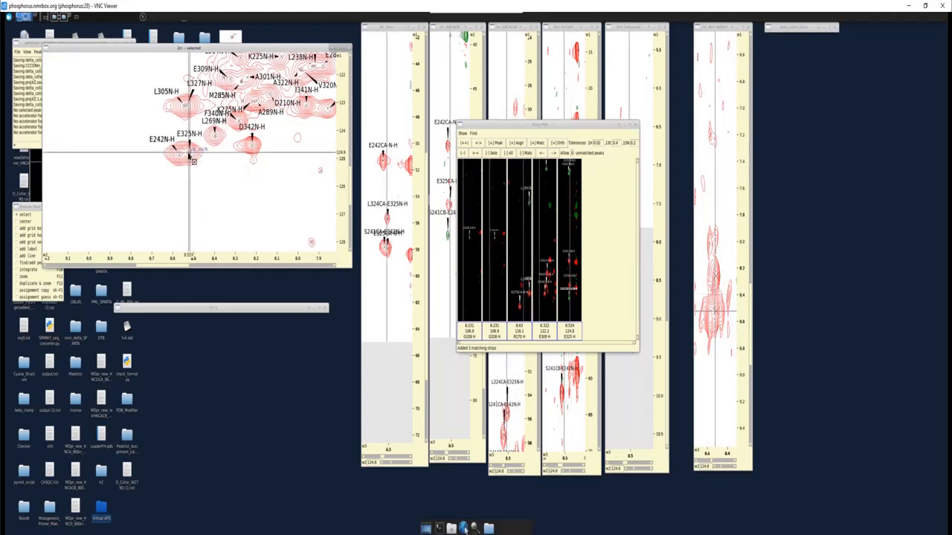
pyautogui.press('l')
pyautogui.press('t')
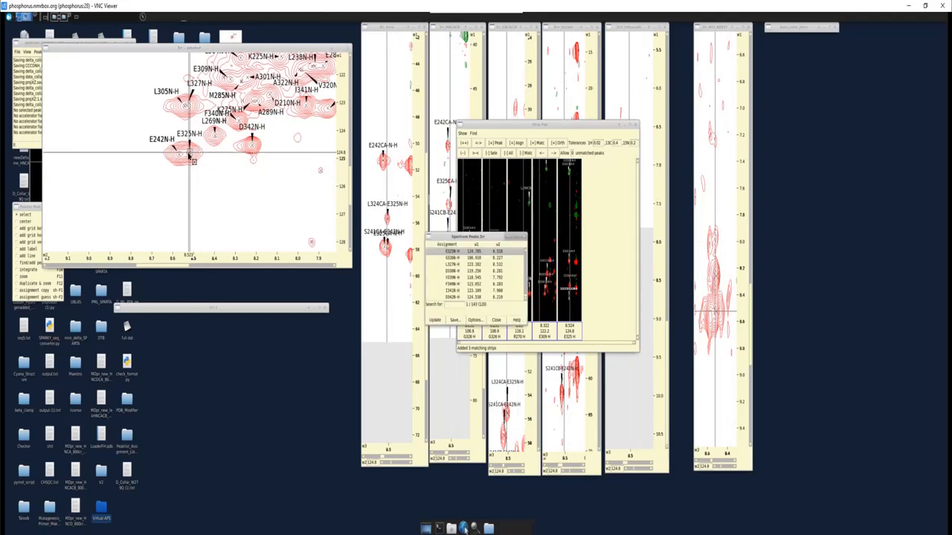
pyautogui.click(452, 257)
pyautogui.click(496, 320)
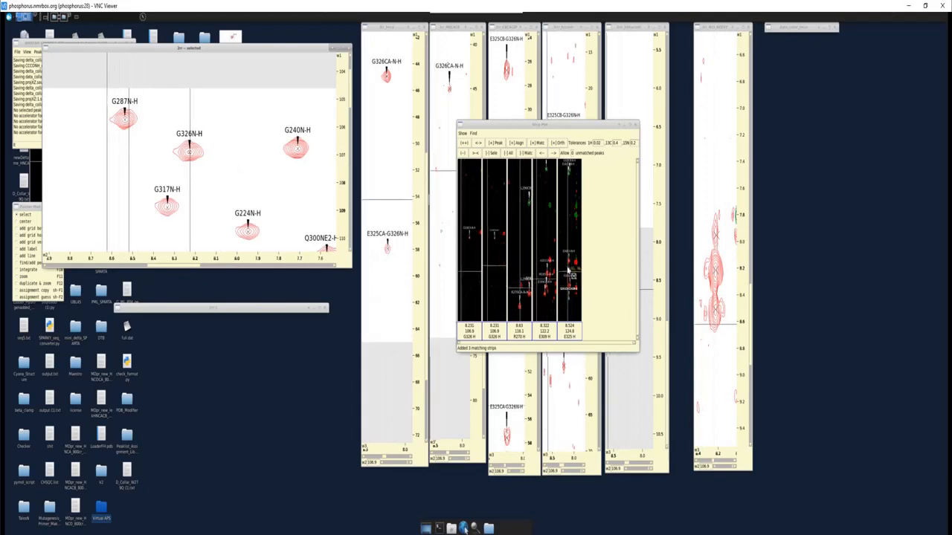
# Go to E242CA-N-H from the HNCACB peak list, close the list, and center the strips on E325N-H
pyautogui.press('l')
pyautogui.press('t')
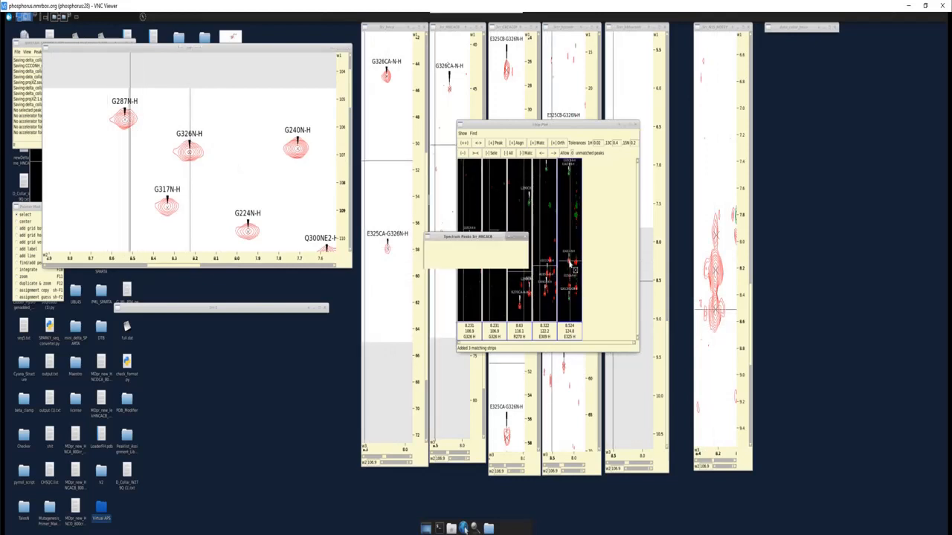
pyautogui.doubleClick(476, 254)
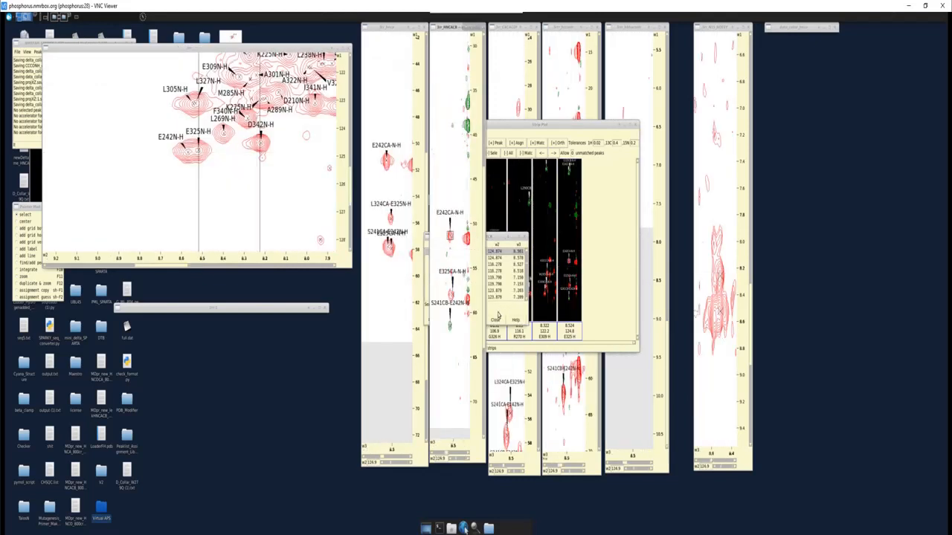
pyautogui.click(495, 320)
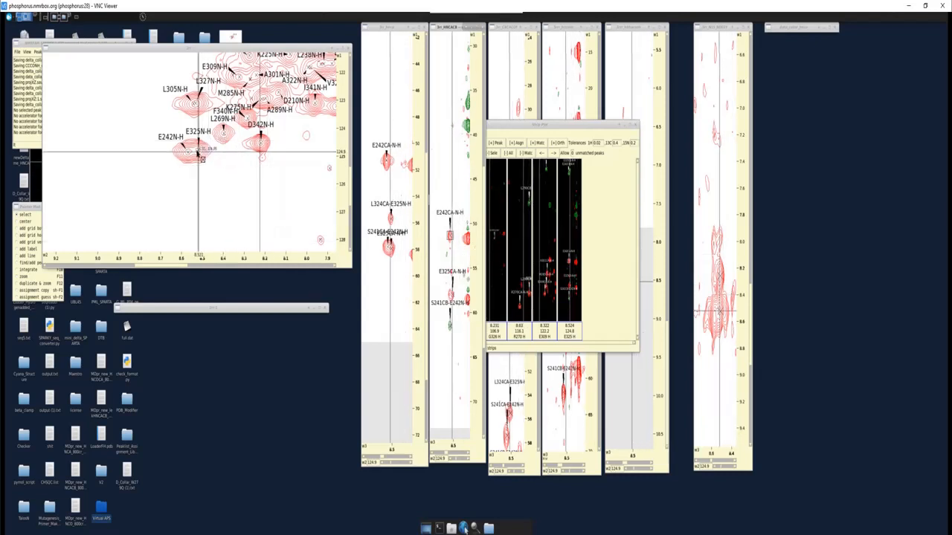
pyautogui.press('v')
pyautogui.press('c')
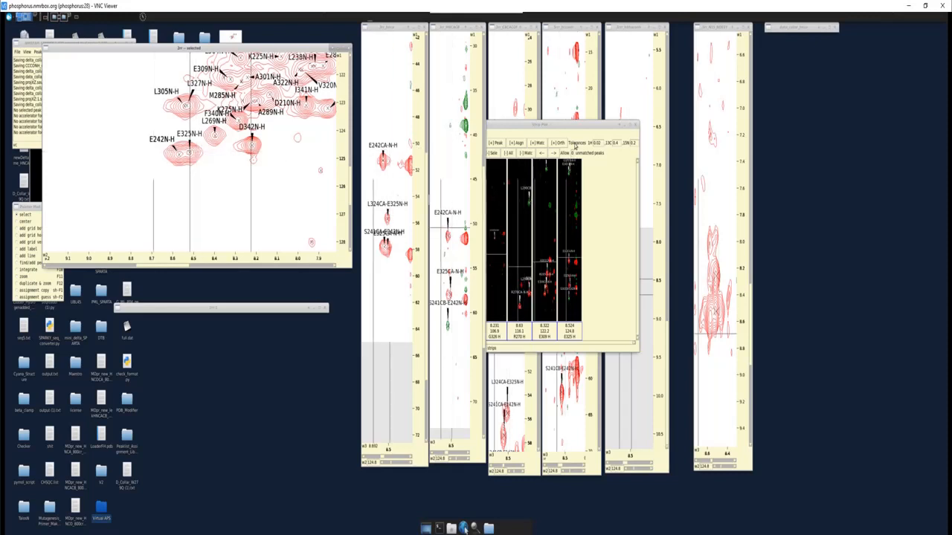
# Return to the strip plot and remove all of its strips
pyautogui.click(571, 127)
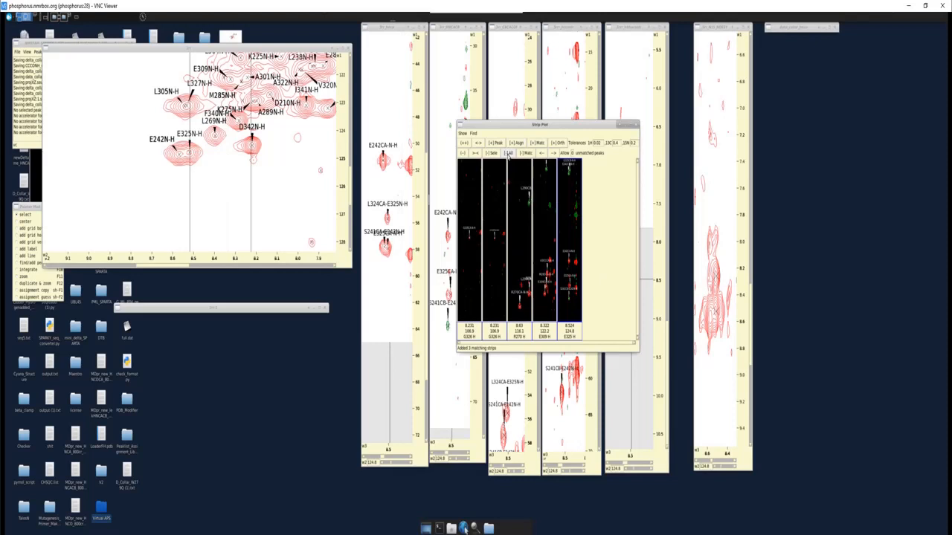
pyautogui.click(508, 155)
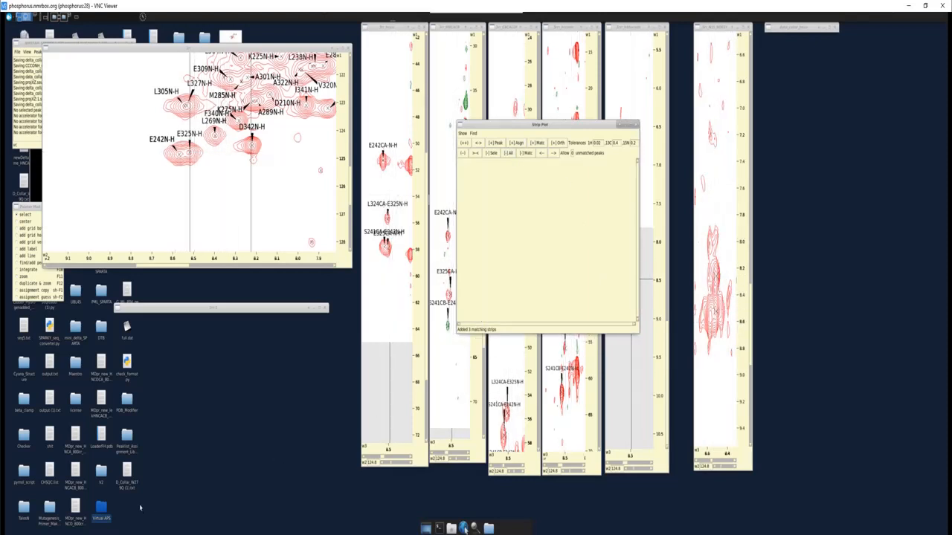
# Switch to Paint and outline the 120.25 and 118.34 columns of the square diagram as two narrow vertical strips
pyautogui.click(463, 528)
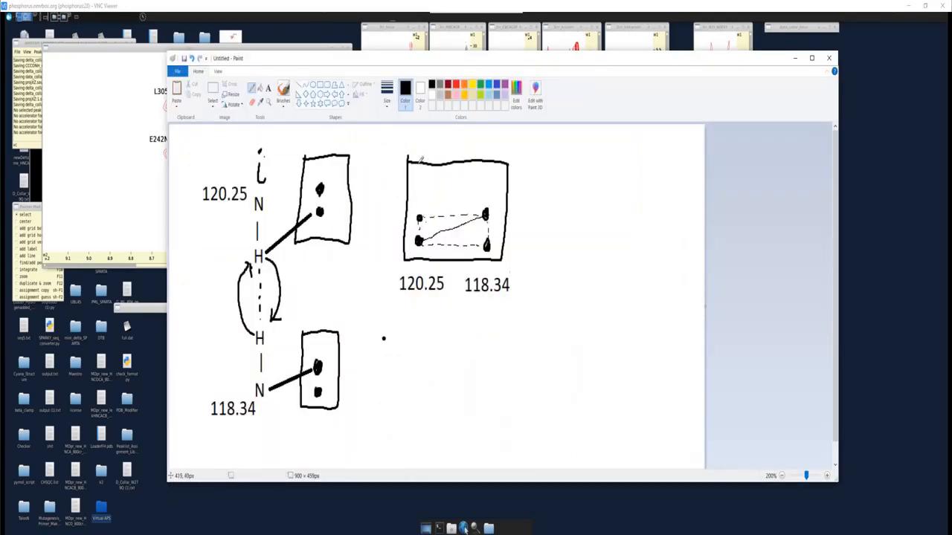
pyautogui.moveTo(418, 164)
pyautogui.mouseDown()
pyautogui.moveTo(413, 242)
pyautogui.moveTo(431, 222)
pyautogui.moveTo(433, 158)
pyautogui.moveTo(487, 256)
pyautogui.mouseUp()
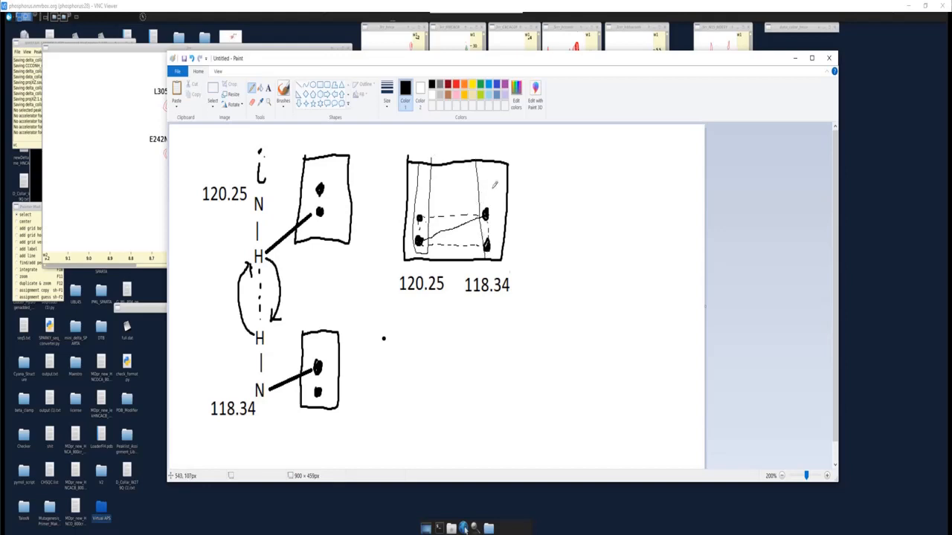
pyautogui.moveTo(495, 158); pyautogui.dragTo(494, 255)
pyautogui.moveTo(429, 216); pyautogui.dragTo(438, 221)
# Mark the 120.25 and 118.34 strips with arrows from above, and minimize the Paint drawing
pyautogui.moveTo(425, 159); pyautogui.dragTo(429, 151)
pyautogui.click(426, 139)
pyautogui.moveTo(485, 136); pyautogui.dragTo(485, 159)
pyautogui.moveTo(479, 152); pyautogui.dragTo(485, 159)
pyautogui.moveTo(485, 159); pyautogui.dragTo(490, 152)
pyautogui.click(795, 58)
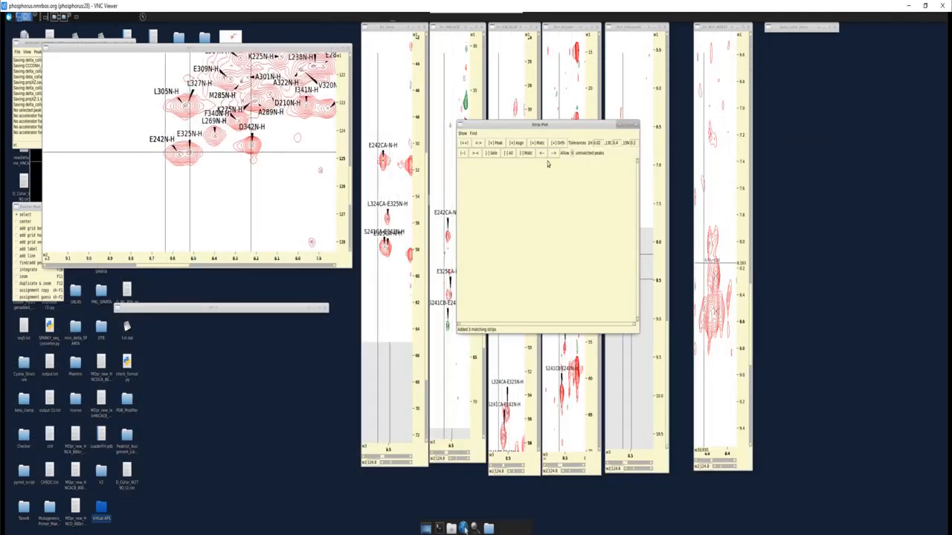
# Select the two central amide-region peaks in E325's 15N NOESY strip, and set the strip plot to show 15N NOESY strips
pyautogui.click(716, 276)
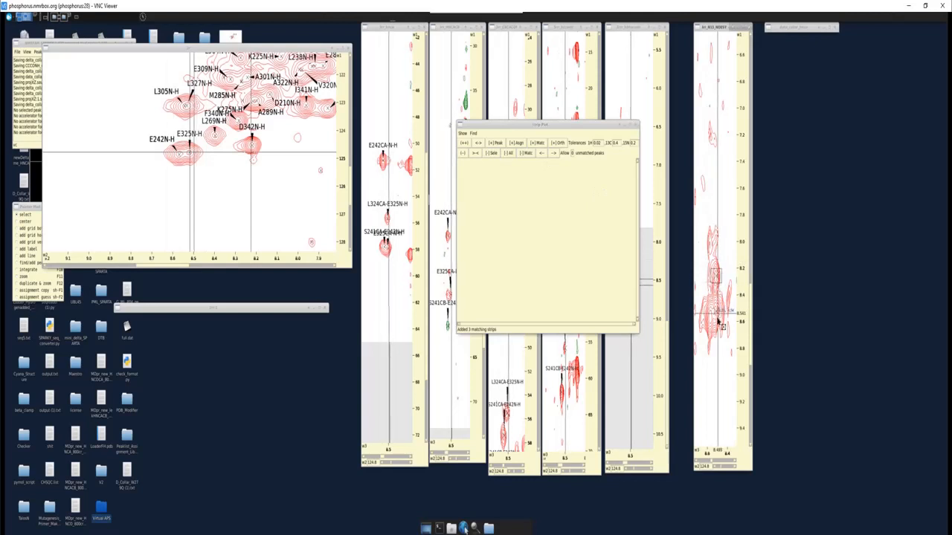
pyautogui.click(718, 314)
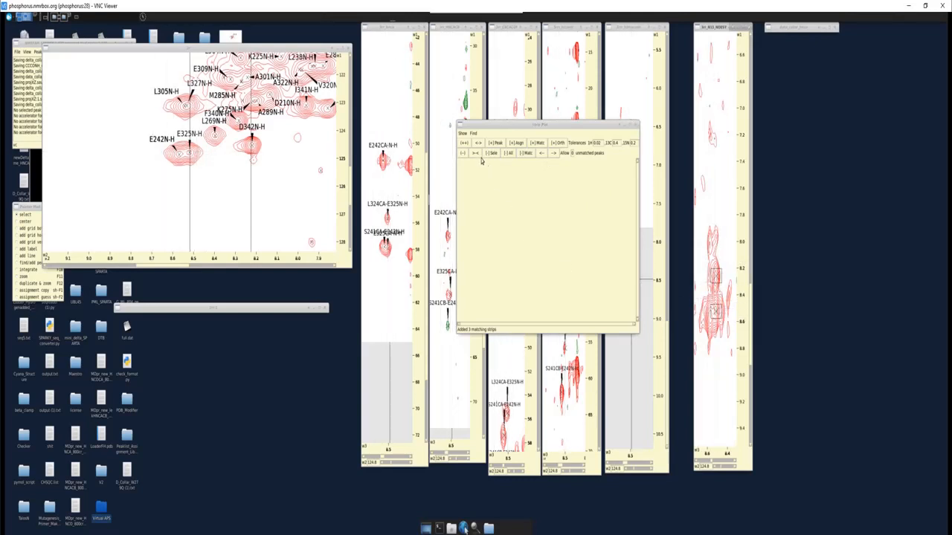
pyautogui.click(467, 135)
pyautogui.click(472, 201)
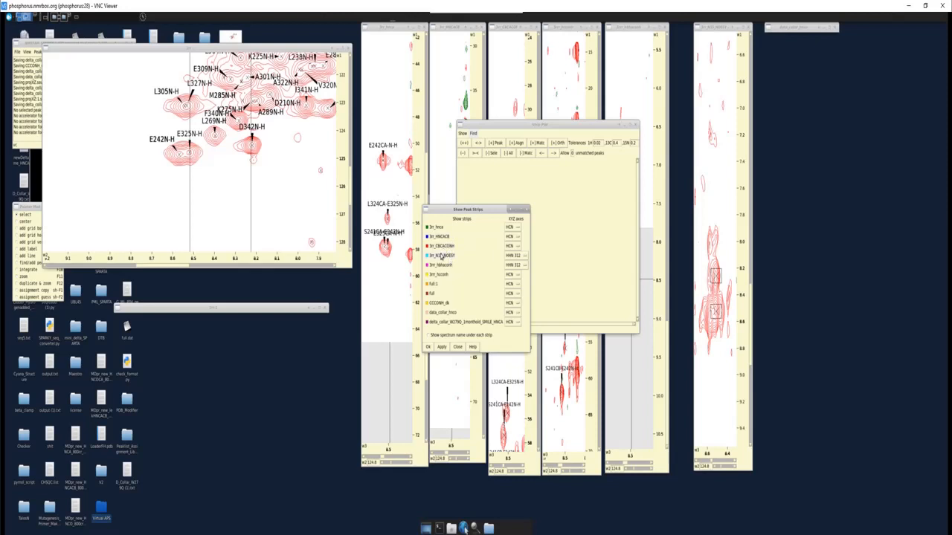
pyautogui.click(429, 348)
# Add strips for the two selected NOESY peaks and their matching strips, and move the strip plot aside
pyautogui.click(496, 142)
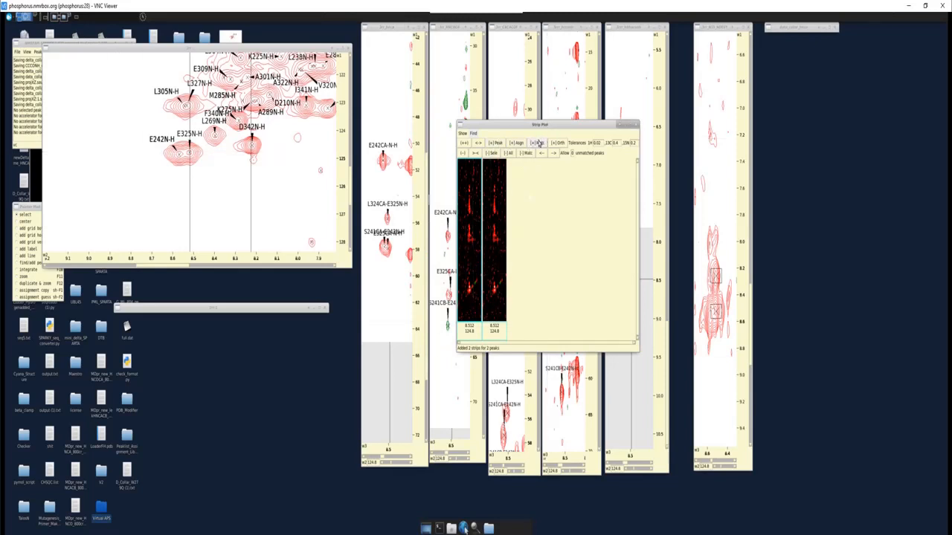
pyautogui.click(538, 142)
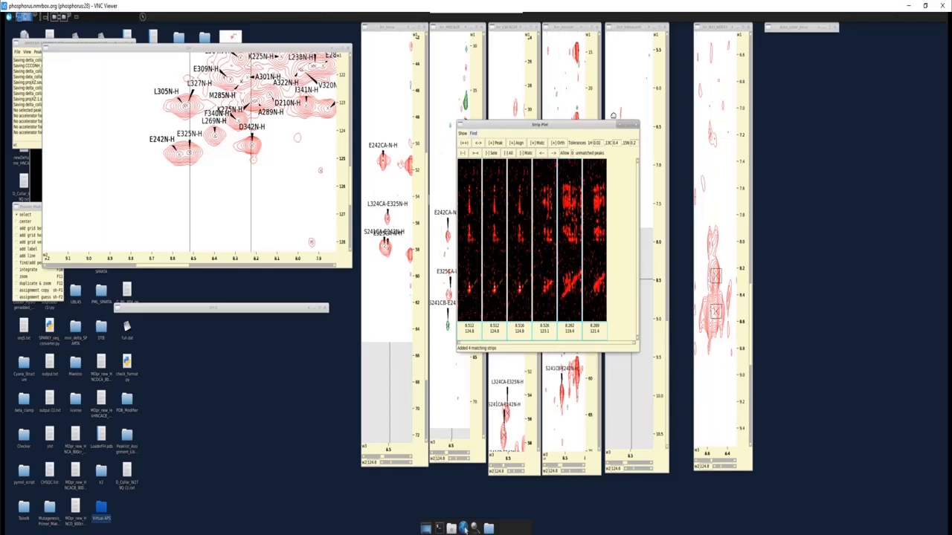
pyautogui.moveTo(552, 125); pyautogui.dragTo(639, 139)
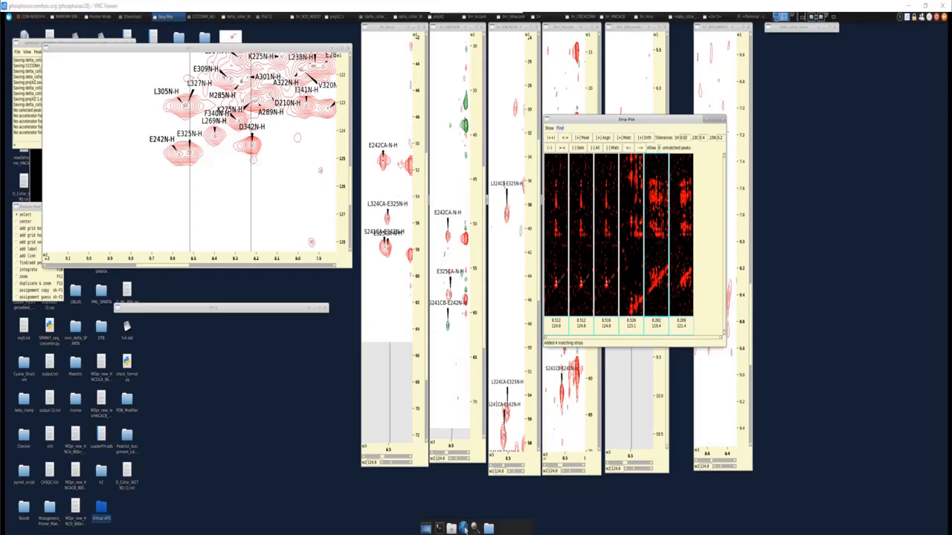
# Bring up an empty Notepad window beside the strip plot, and list the matching strips' nitrogen shifts 121.4, 119.4 and 123.1
pyautogui.moveTo(0, 65); pyautogui.dragTo(76, 42)
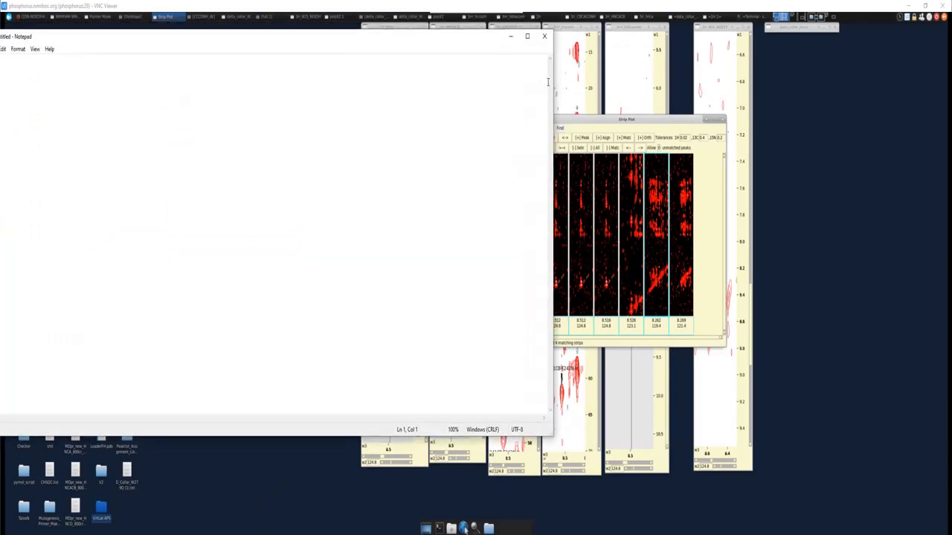
pyautogui.moveTo(548, 82); pyautogui.dragTo(436, 81)
pyautogui.moveTo(308, 39); pyautogui.dragTo(388, 44)
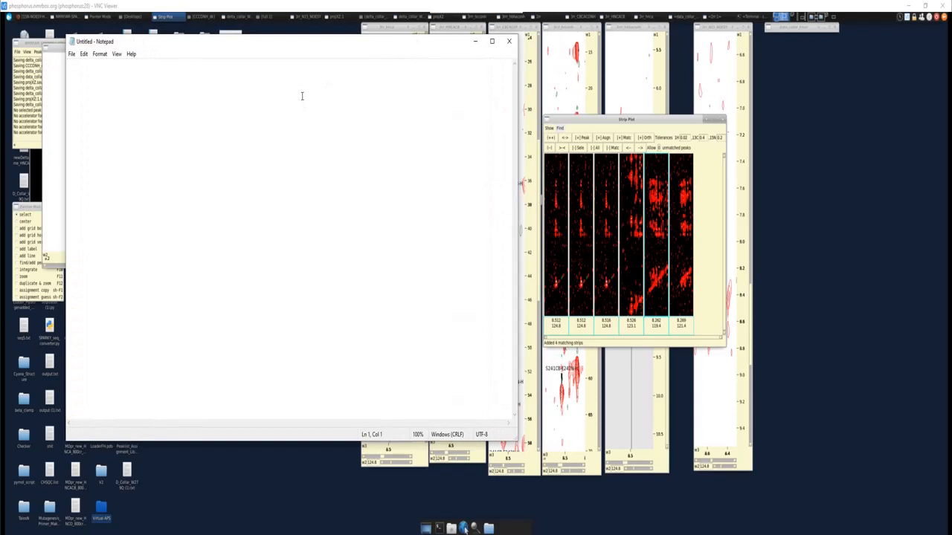
pyautogui.write('121')
pyautogui.write('123.1')
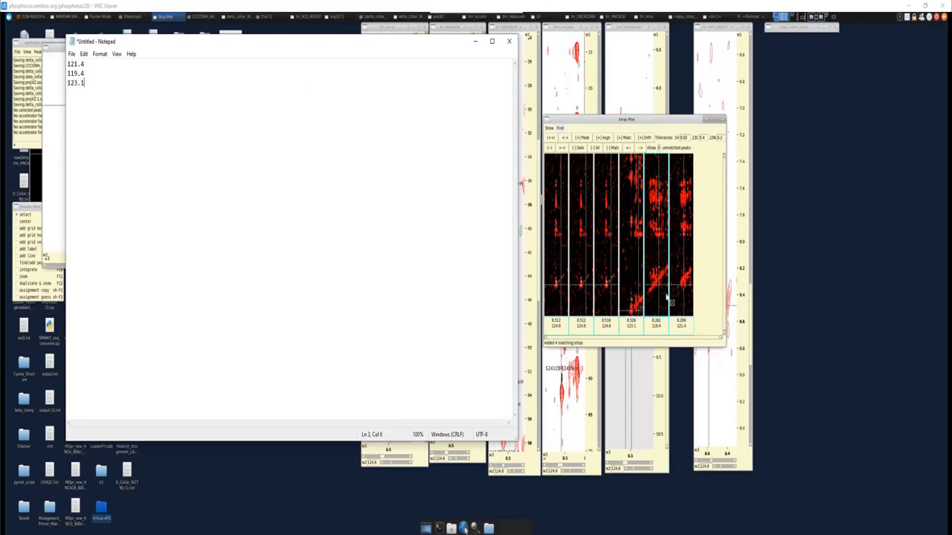
# Examine the NOESY peaks in the 123.1 matching strip from the strip plot, moving the plot aside for comparison
pyautogui.click(633, 272)
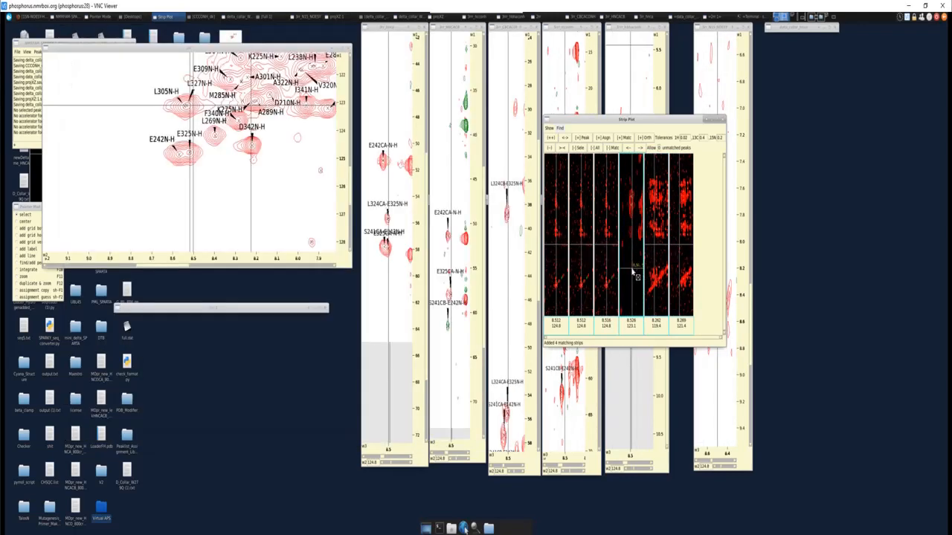
pyautogui.scroll(-7, 633, 272)
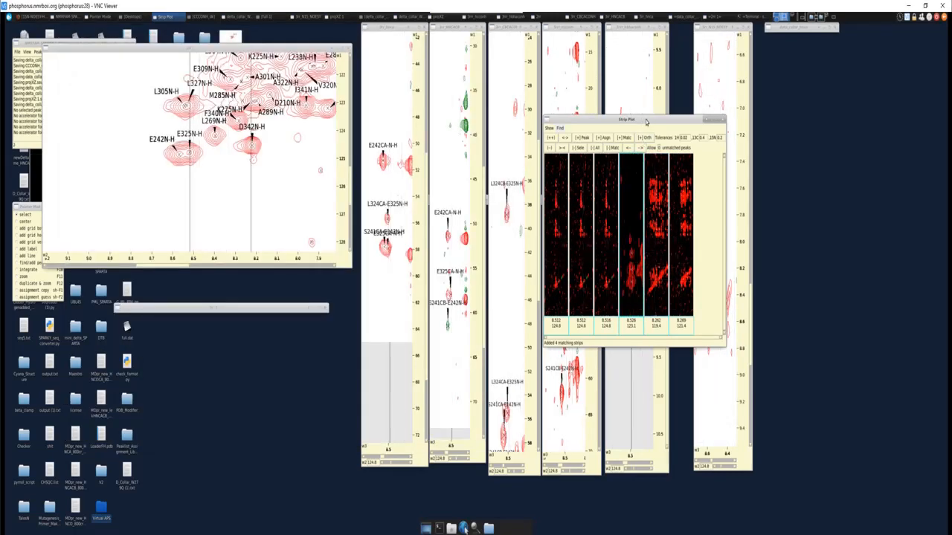
pyautogui.moveTo(638, 227); pyautogui.dragTo(571, 229)
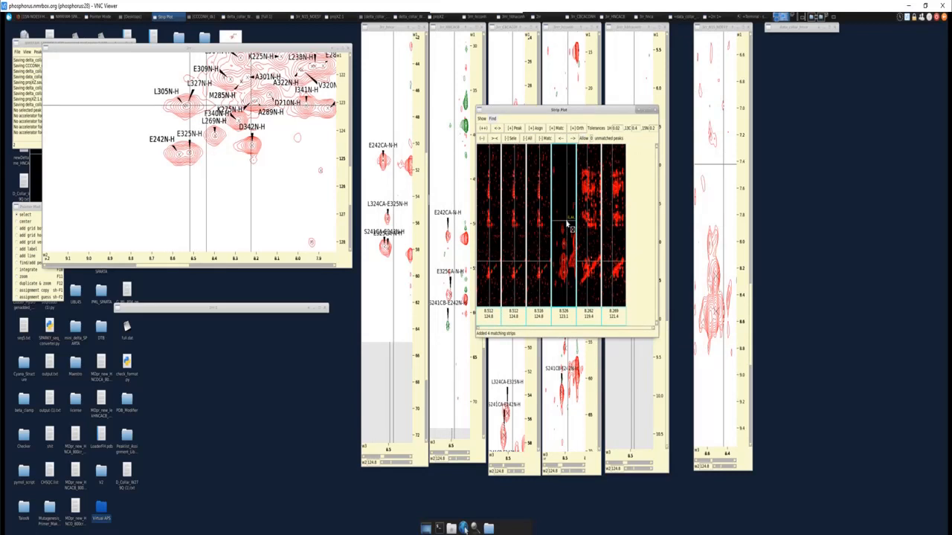
pyautogui.scroll(-4, 565, 217)
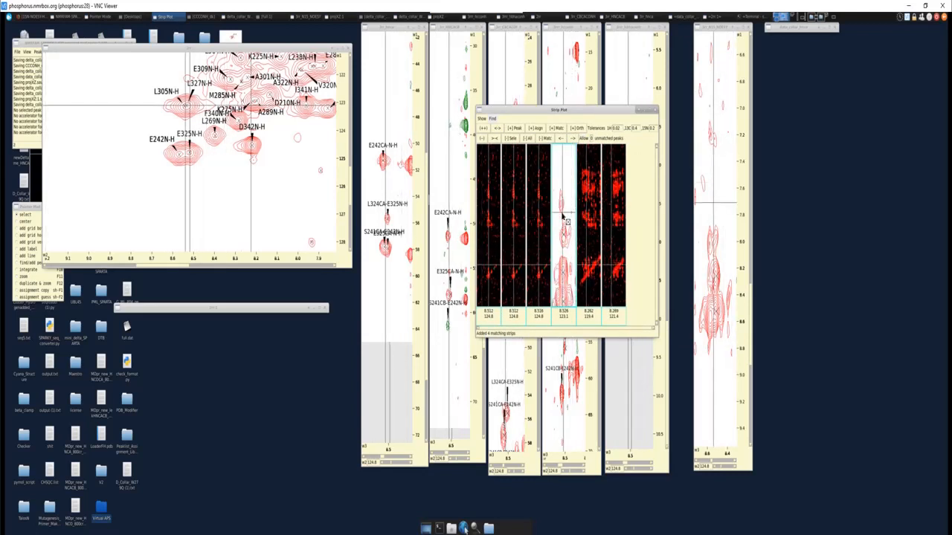
pyautogui.scroll(-2, 563, 215)
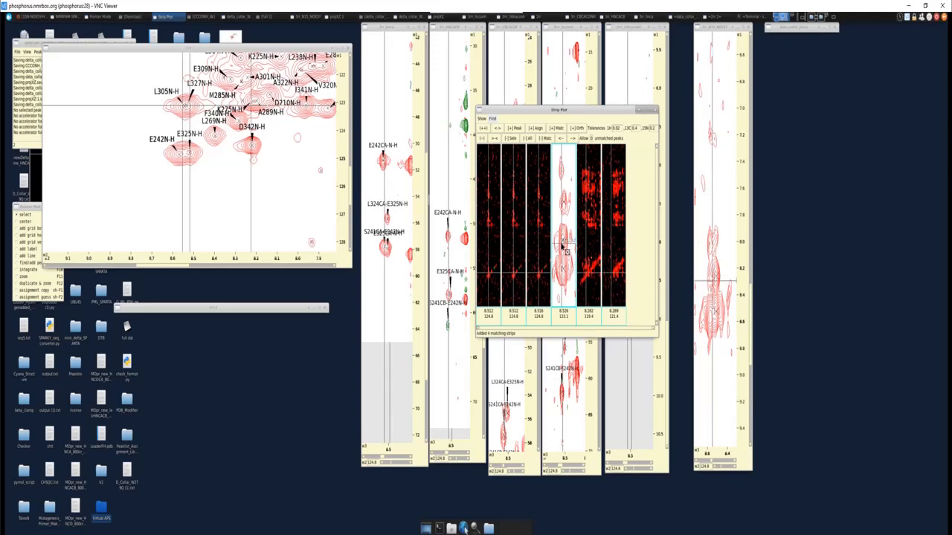
# Clear all strips from the strip plot, move it aside, and select E325's CA and CB peaks in the HNCACB strip
pyautogui.click(528, 138)
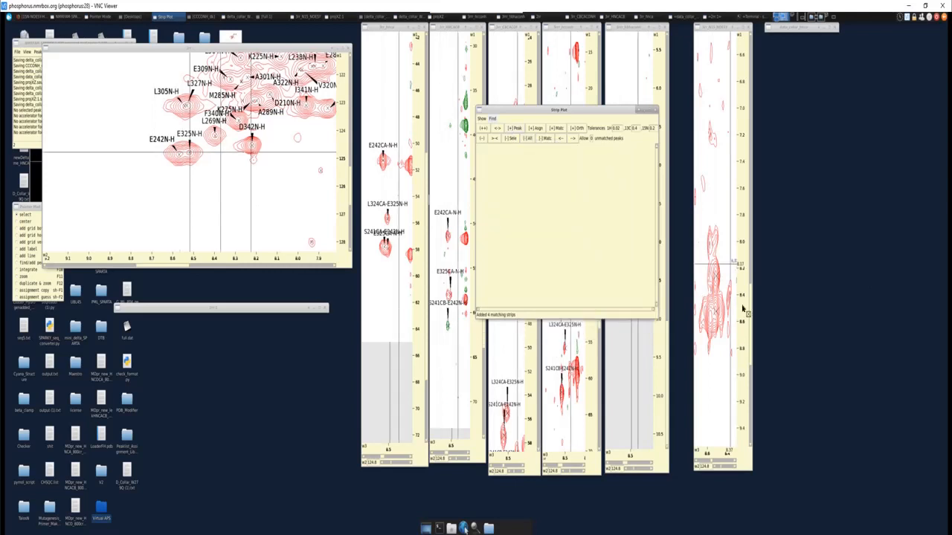
pyautogui.moveTo(558, 110); pyautogui.dragTo(641, 113)
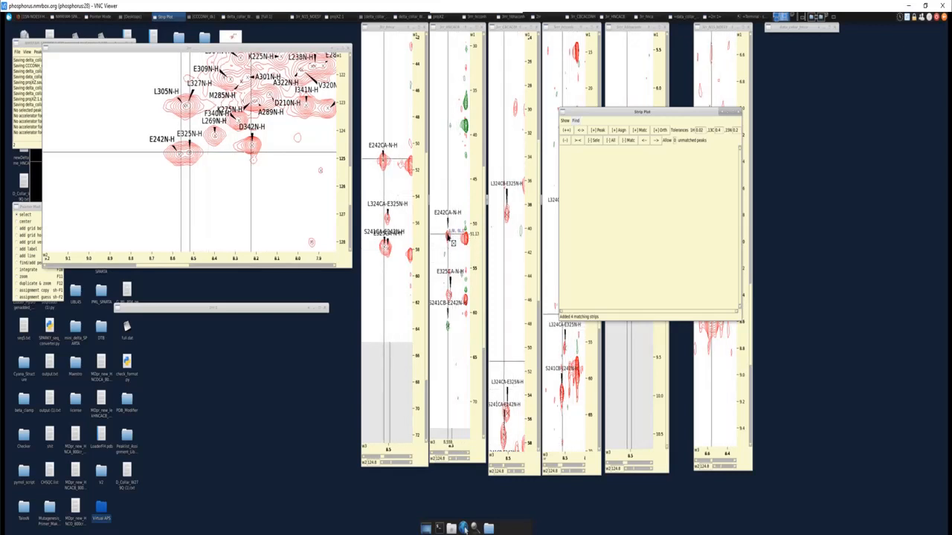
pyautogui.click(453, 242)
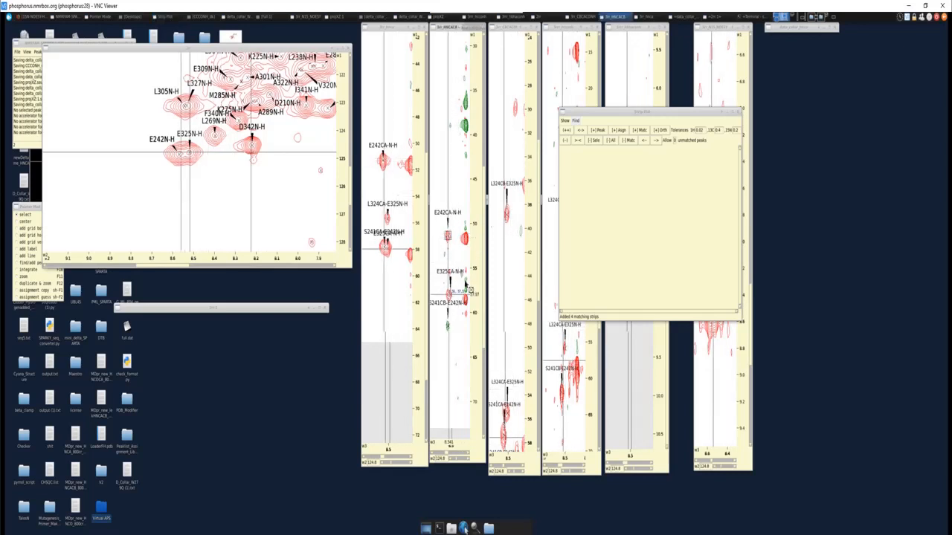
pyautogui.scroll(5, 469, 223)
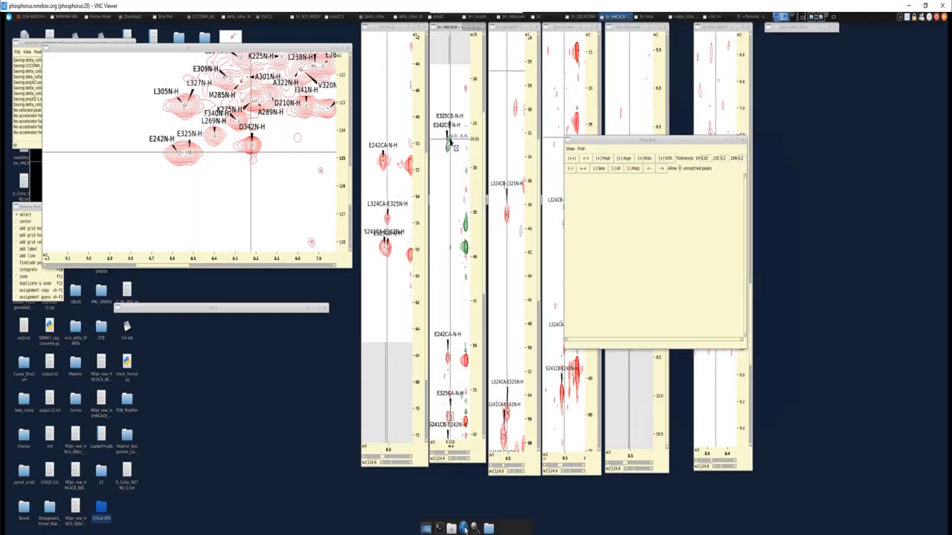
# Set the strip plot to show CBCACONH strips, and set its 13C tolerance to 0.4
pyautogui.click(571, 149)
pyautogui.click(578, 162)
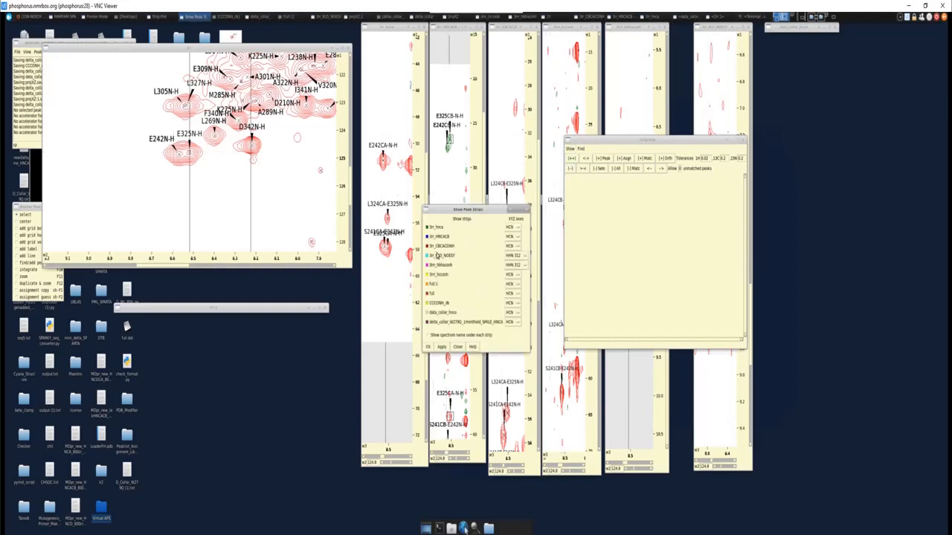
pyautogui.click(428, 348)
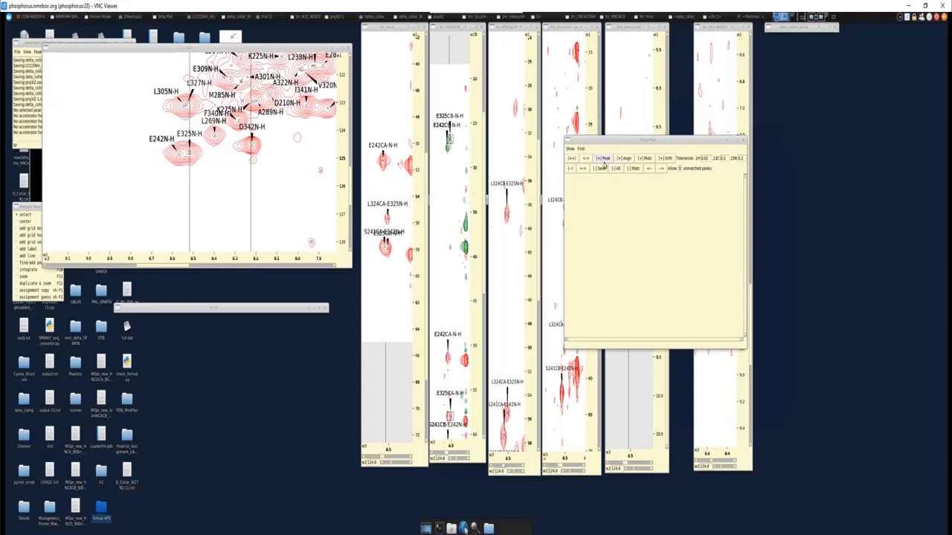
pyautogui.click(725, 158)
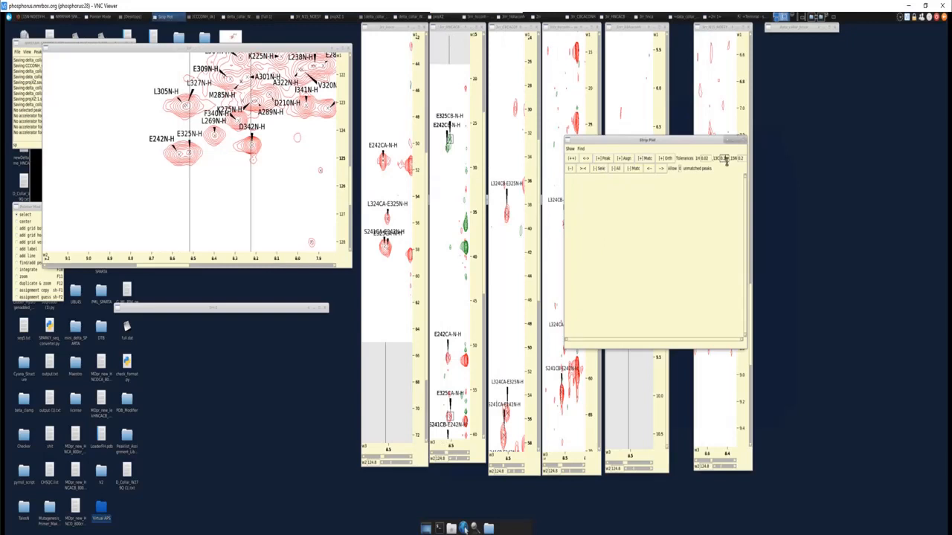
# Try to add strips matching both selected E325 peaks, and clear all strips from the plot
pyautogui.click(606, 159)
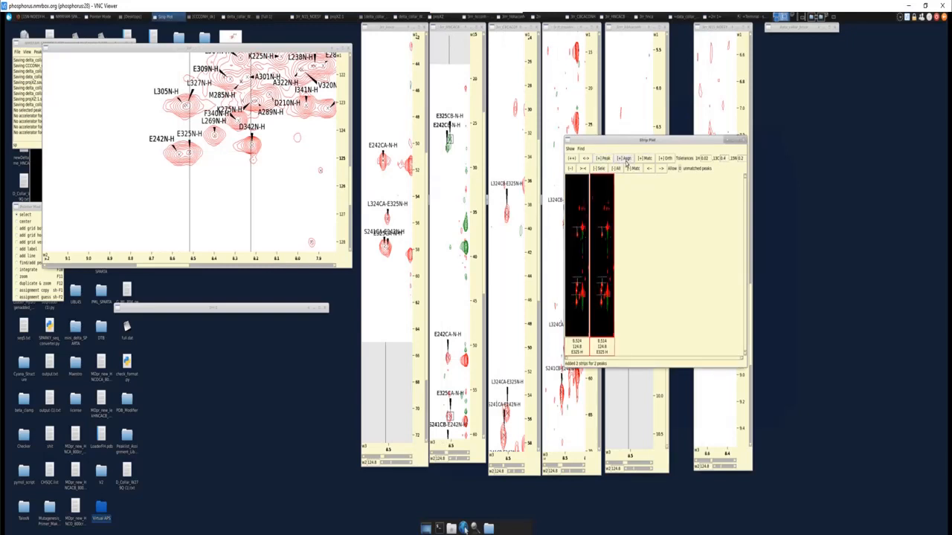
pyautogui.click(645, 159)
pyautogui.click(616, 169)
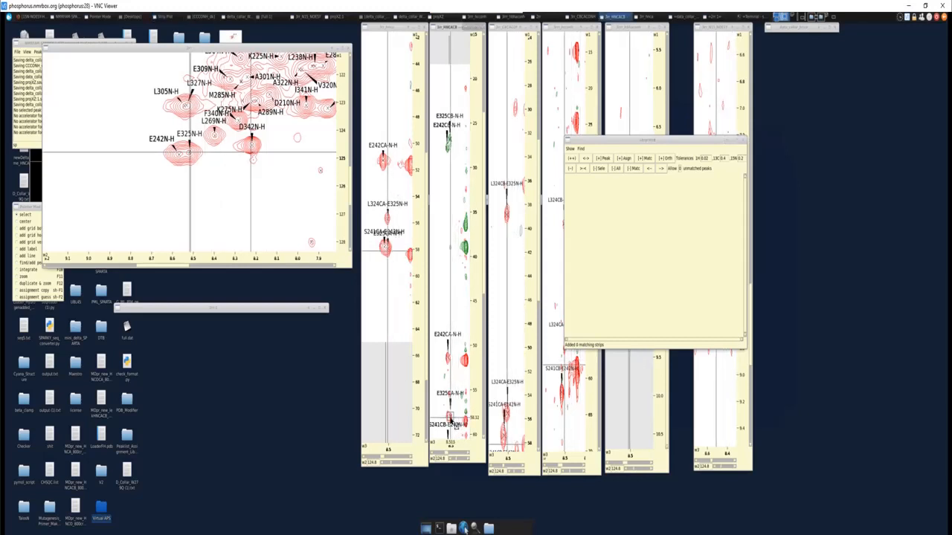
# Add a strip for E325's CA peak alone together with its matching strips, and move the strip plot aside
pyautogui.click(644, 160)
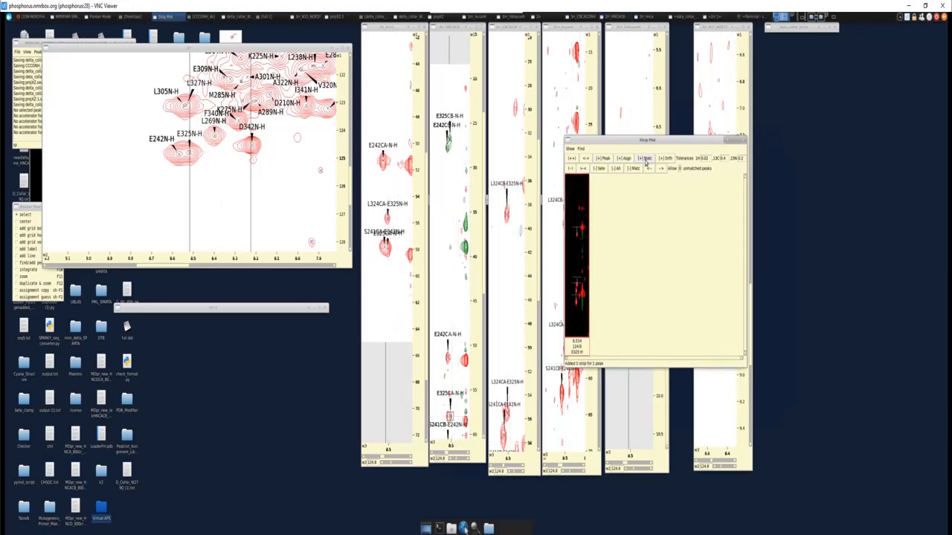
pyautogui.click(644, 160)
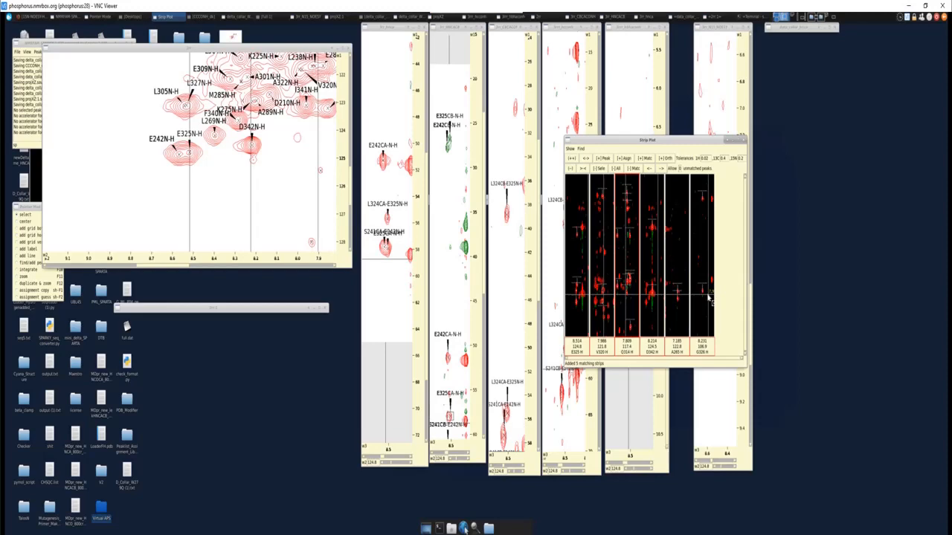
pyautogui.moveTo(669, 140); pyautogui.dragTo(580, 100)
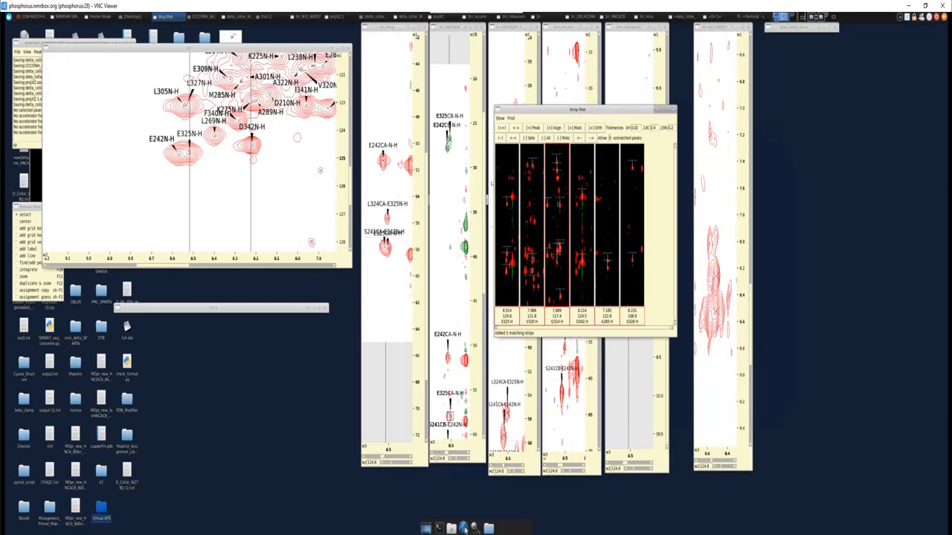
# Compare the three nitrogen shifts listed in Notepad with the shifts under the matching strips, and close the strip plot
pyautogui.click(465, 529)
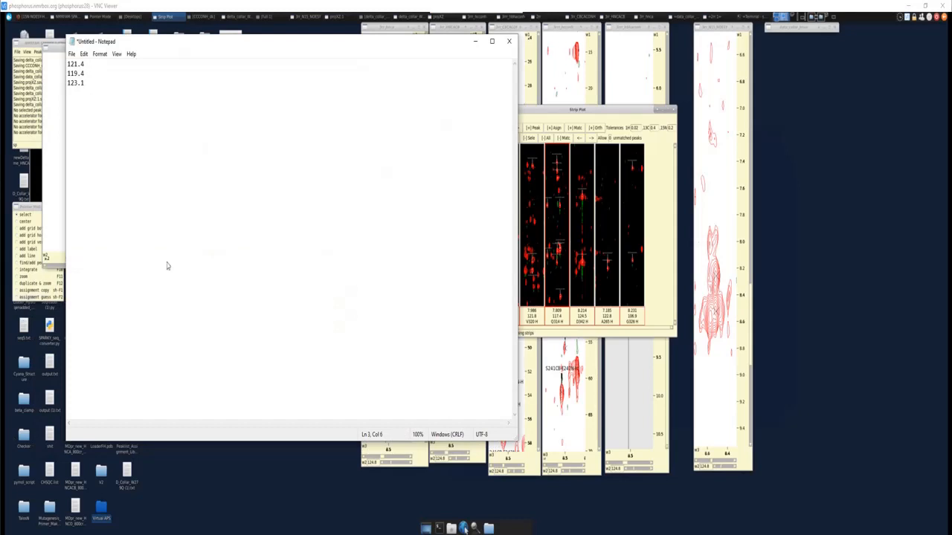
pyautogui.hotkey('shift', 'Up')
pyautogui.hotkey('shift', 'Up')
pyautogui.hotkey('shift', 'Home')
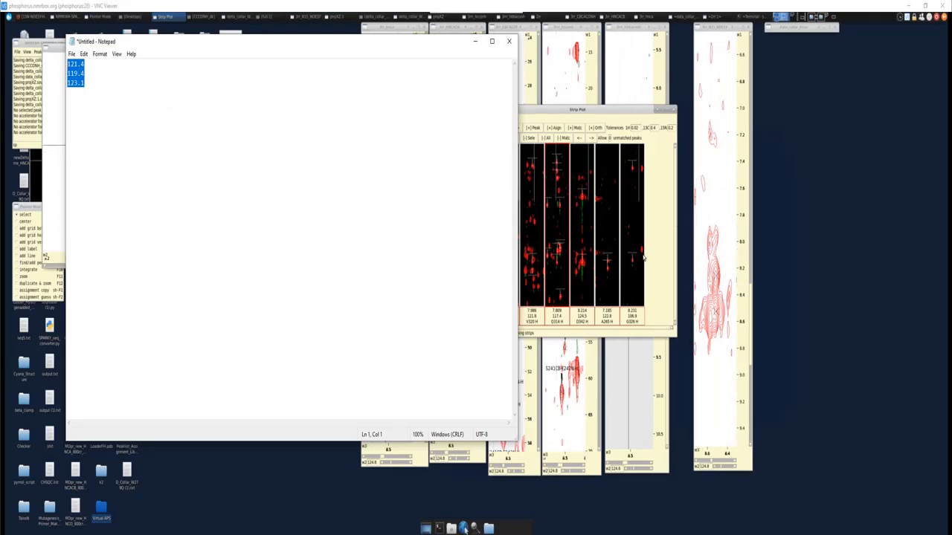
pyautogui.click(563, 297)
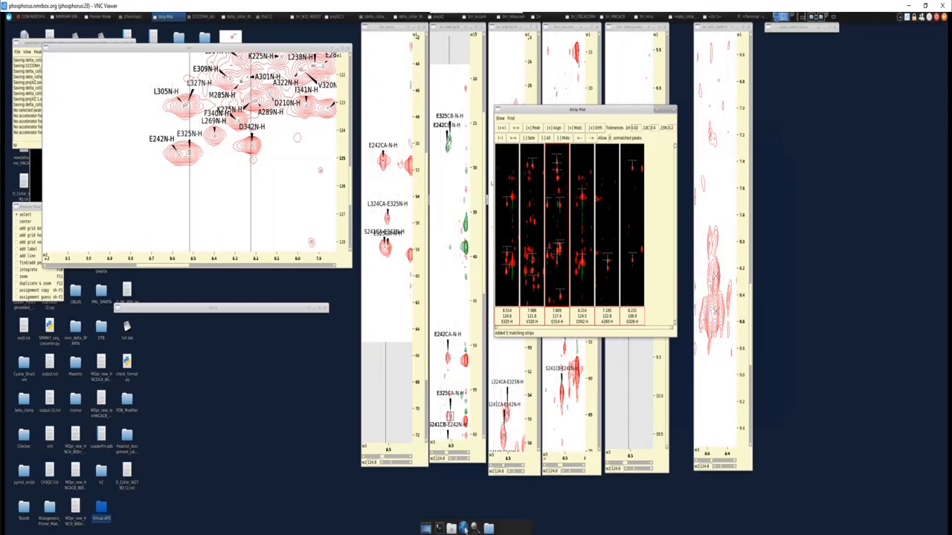
pyautogui.click(463, 528)
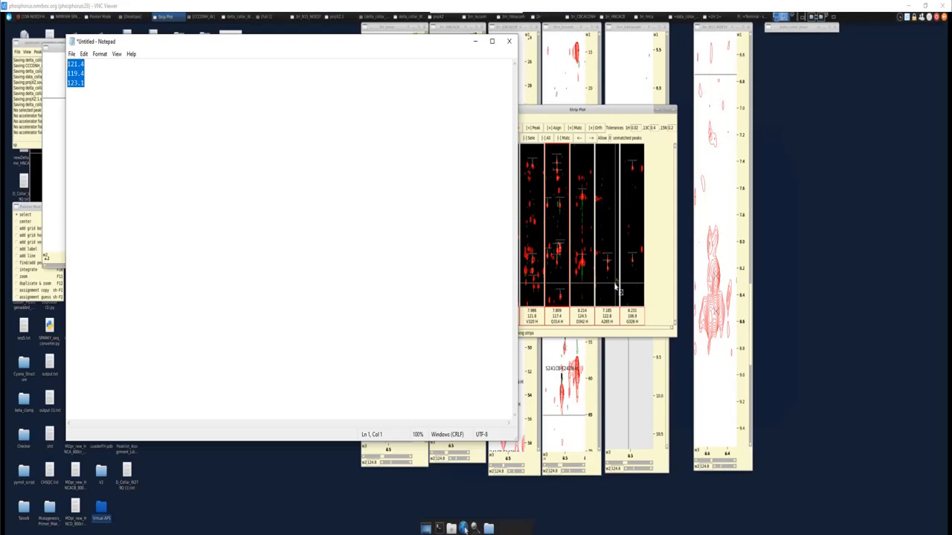
pyautogui.click(673, 111)
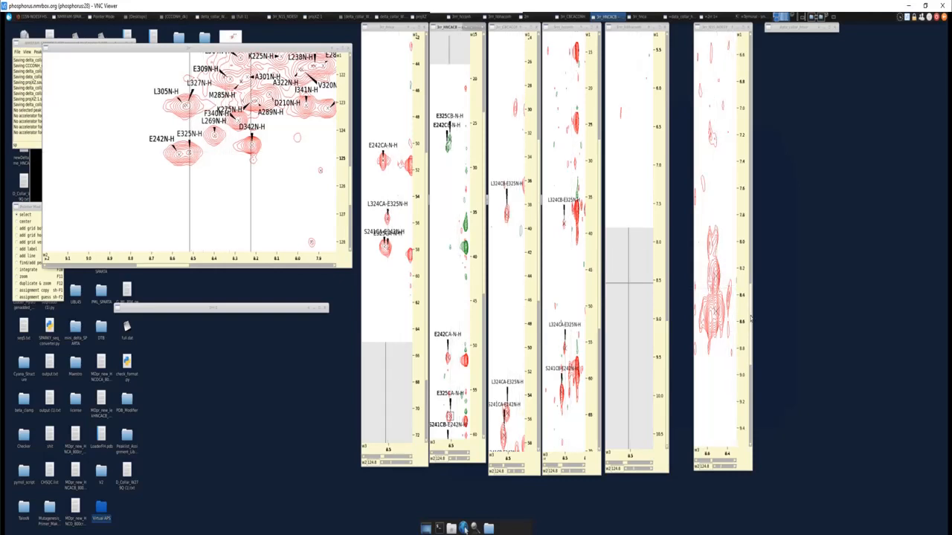
# Bring the 15N NOESY strip to its aliphatic region, and centre the spectra on the G326N-H peak
pyautogui.moveTo(753, 318); pyautogui.dragTo(748, 156)
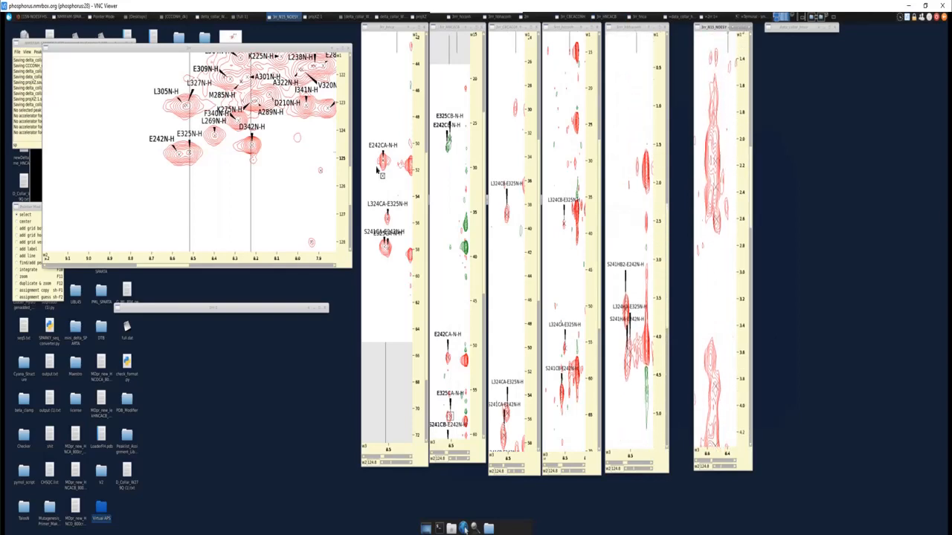
pyautogui.click(220, 187)
pyautogui.scroll(-2, 220, 188)
pyautogui.scroll(6, 220, 188)
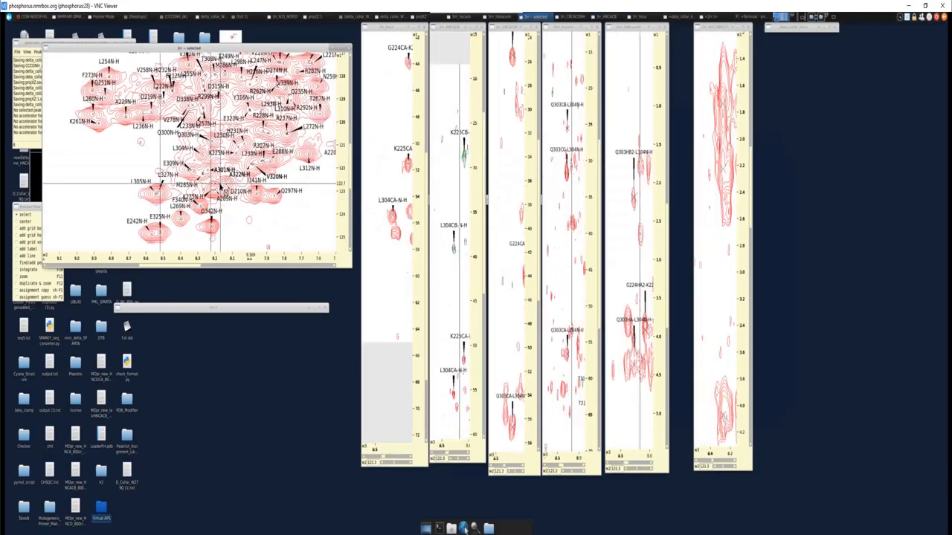
pyautogui.scroll(7, 225, 191)
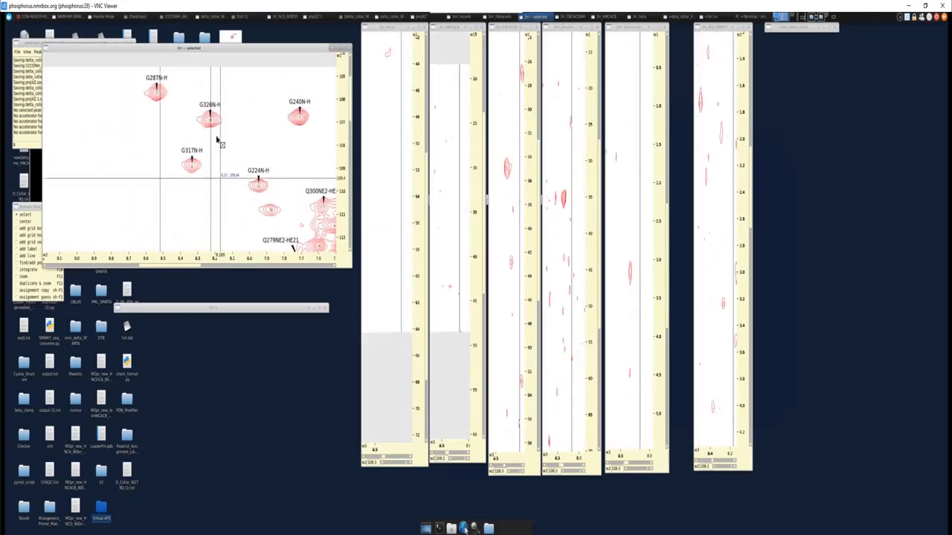
pyautogui.click(210, 120)
pyautogui.press('v')
pyautogui.press('c')
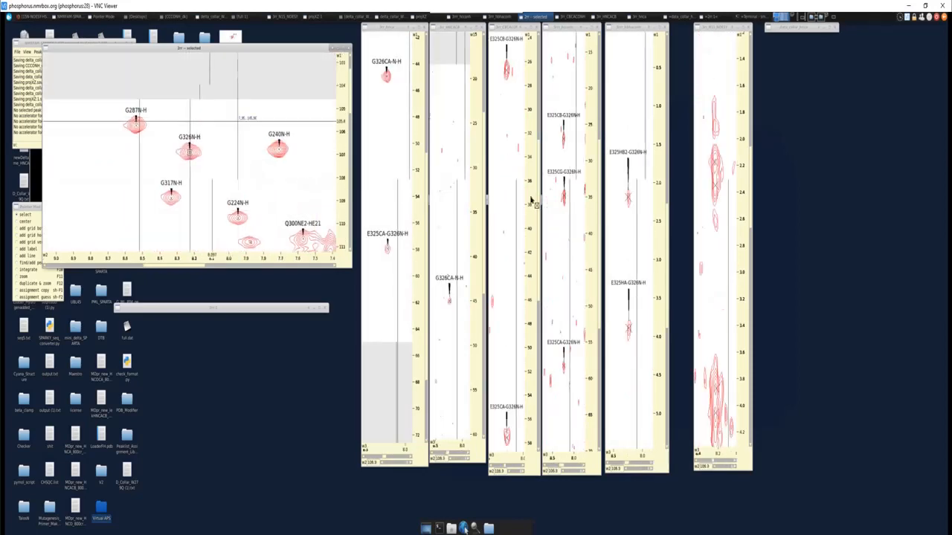
# Examine the aliphatic peaks along G326's 15N NOESY strip
pyautogui.click(749, 165)
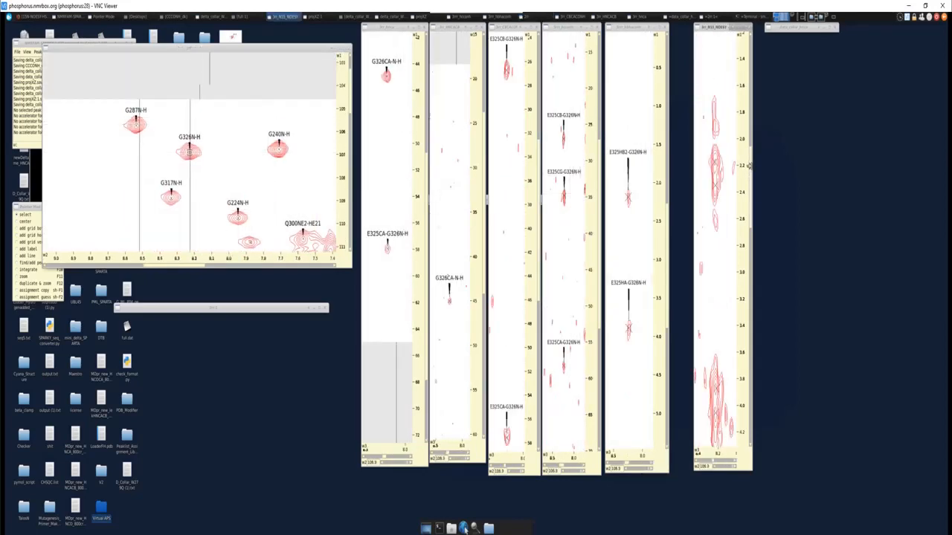
pyautogui.scroll(-3, 750, 165)
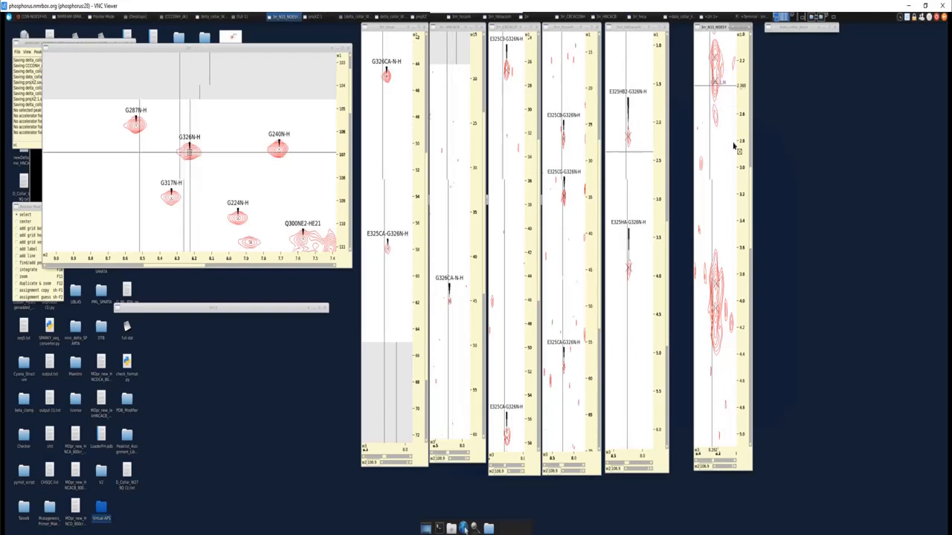
pyautogui.scroll(10, 722, 234)
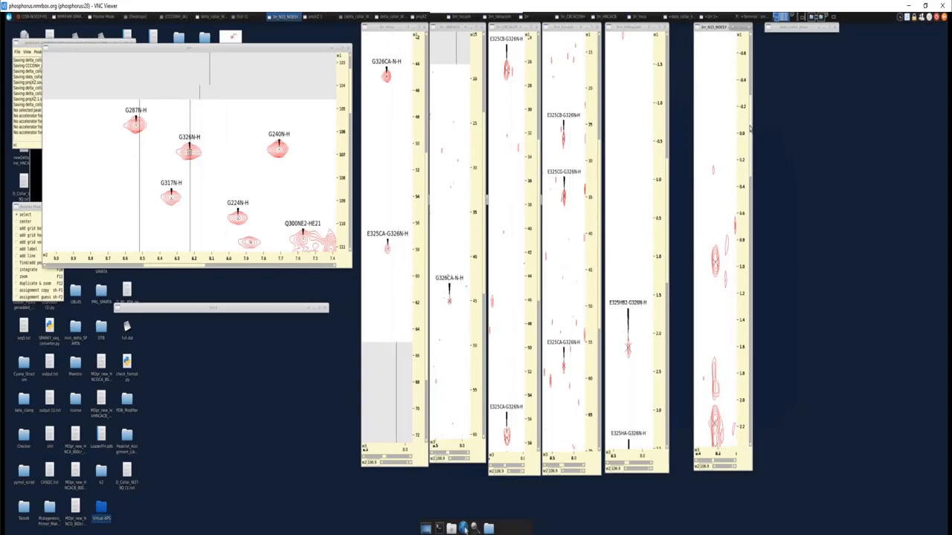
pyautogui.scroll(-10, 750, 128)
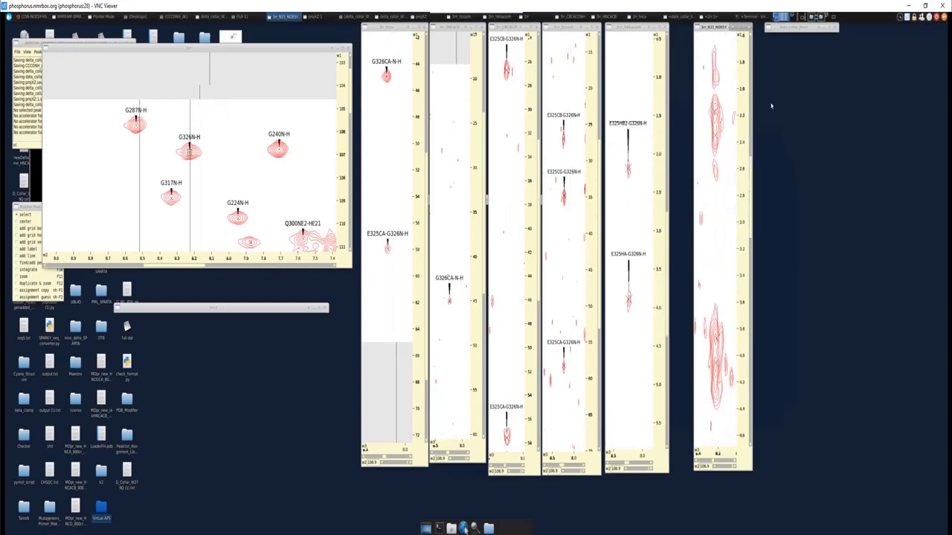
# Switch to the Paint drawing, and delete the 120.25 label beside the upper N
pyautogui.click(463, 528)
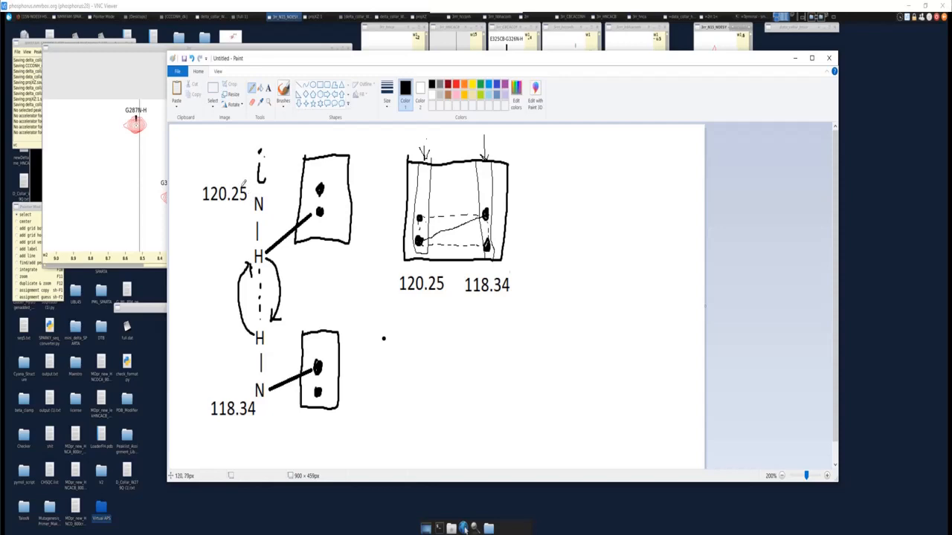
pyautogui.click(212, 87)
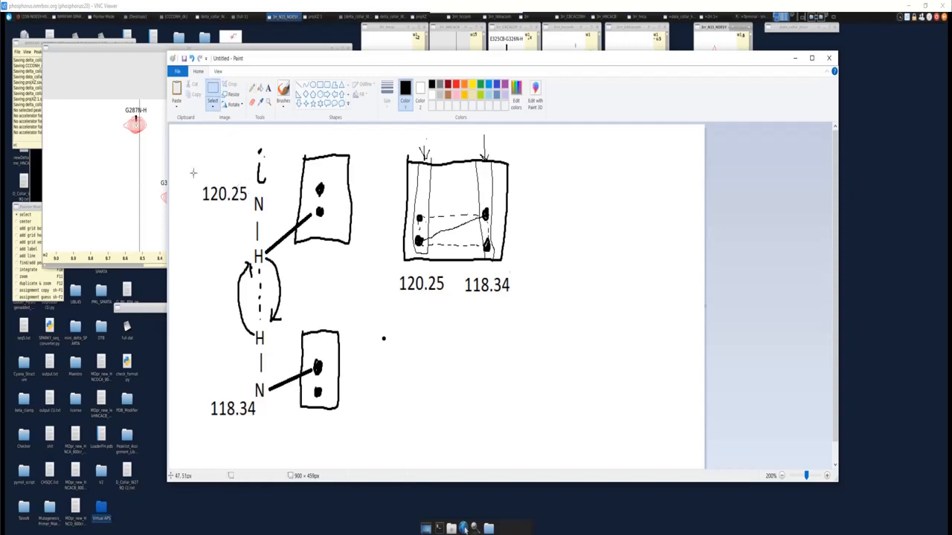
pyautogui.moveTo(195, 182); pyautogui.dragTo(250, 204)
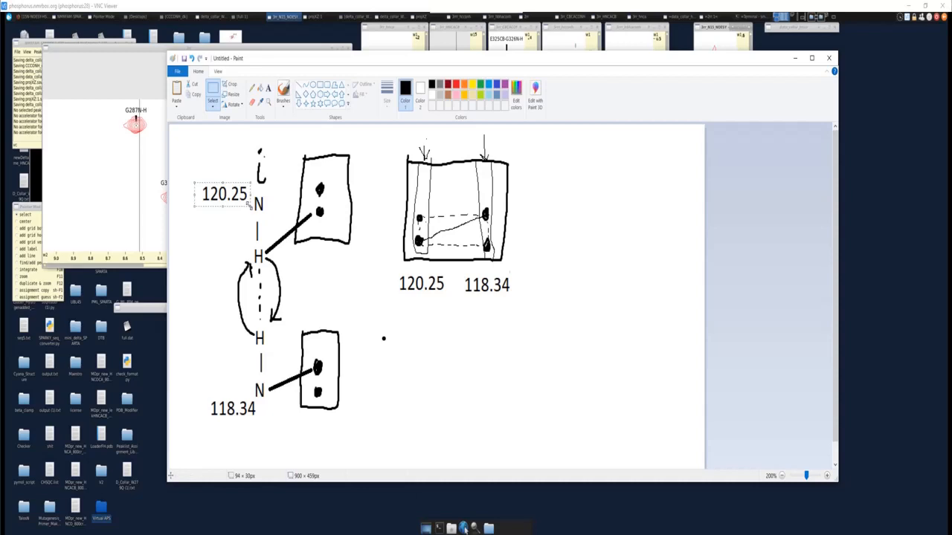
pyautogui.press('Delete')
# Draw a straight horizontal bond line about 33 px long extending leftward from the upper N
pyautogui.click(252, 88)
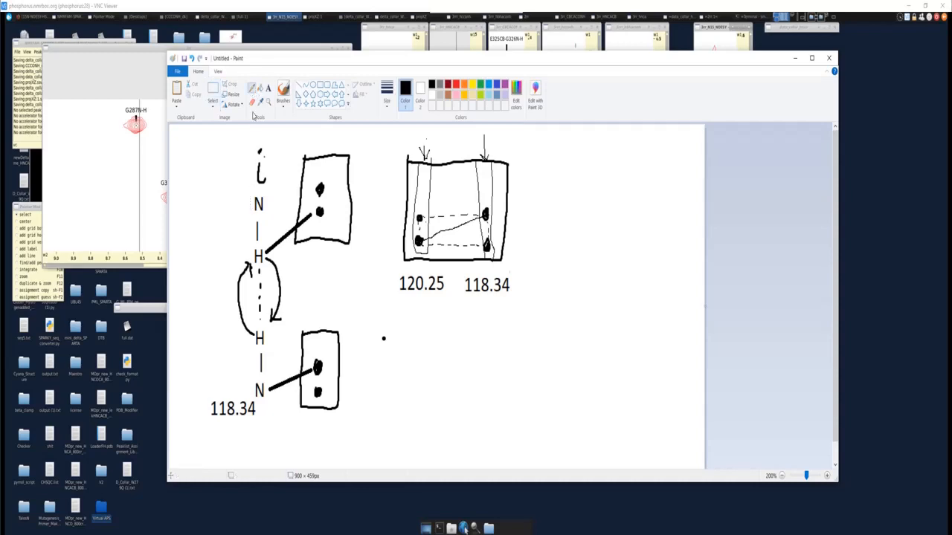
pyautogui.click(298, 85)
pyautogui.moveTo(250, 200); pyautogui.dragTo(228, 199)
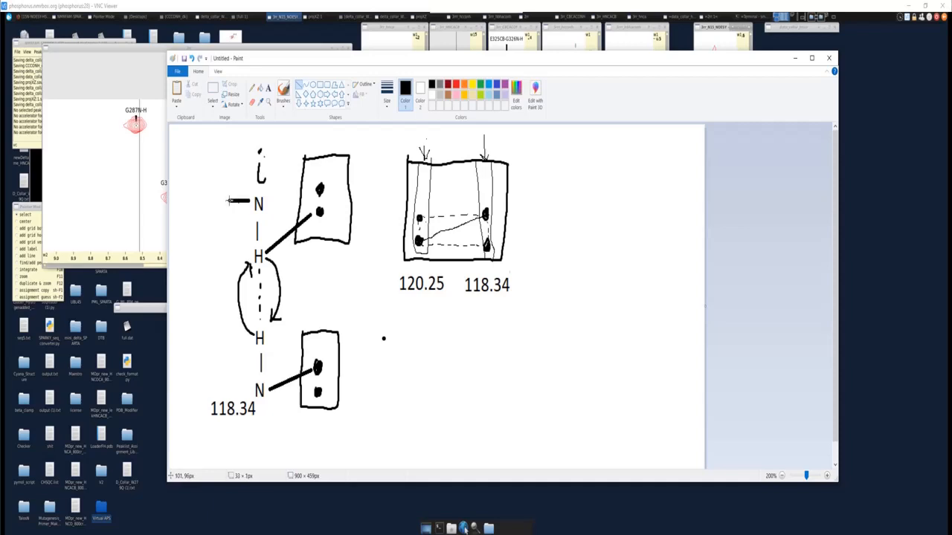
# Draw a vertical bond line above the outer end of the upper N's horizontal bond, and label the corner between the two bonds C
pyautogui.moveTo(223, 193); pyautogui.dragTo(225, 199)
pyautogui.moveTo(213, 192)
pyautogui.mouseDown()
pyautogui.moveTo(213, 154)
pyautogui.moveTo(215, 164)
pyautogui.mouseUp()
pyautogui.click(268, 88)
pyautogui.click(209, 199)
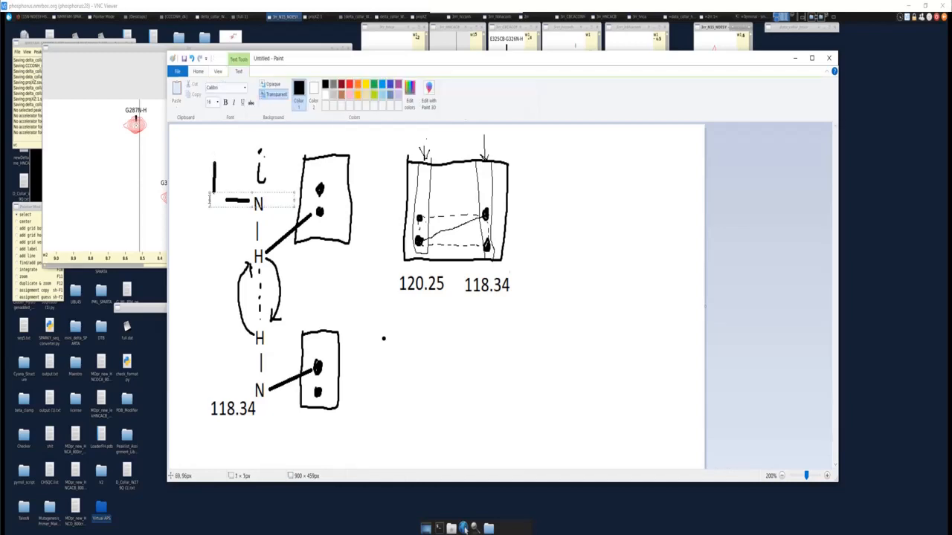
pyautogui.write('C')
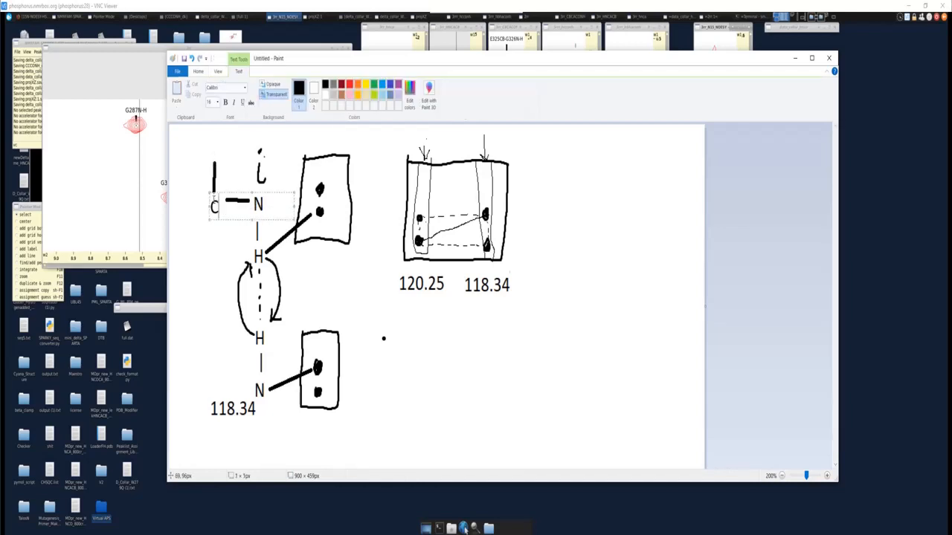
# Copy the C label and place the copy at the upper end of the vertical bond
pyautogui.click(201, 73)
pyautogui.click(213, 88)
pyautogui.moveTo(200, 197); pyautogui.dragTo(221, 214)
pyautogui.hotkey('ctrl', 'c')
pyautogui.hotkey('ctrl', 'v')
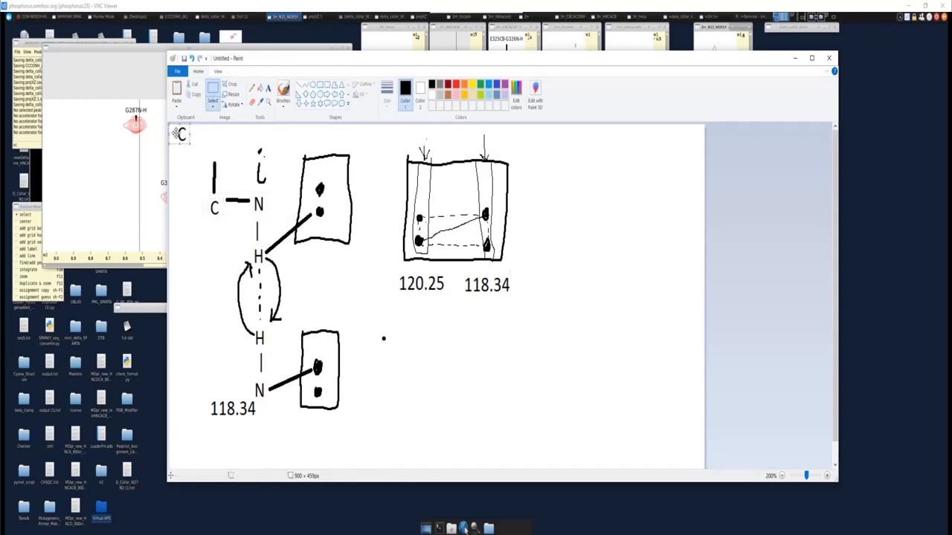
pyautogui.moveTo(180, 133); pyautogui.dragTo(230, 146)
# Sketch a bonded H on each of the two carbons, and draw arrows from the upper amide H to both of these hydrogens
pyautogui.click(251, 87)
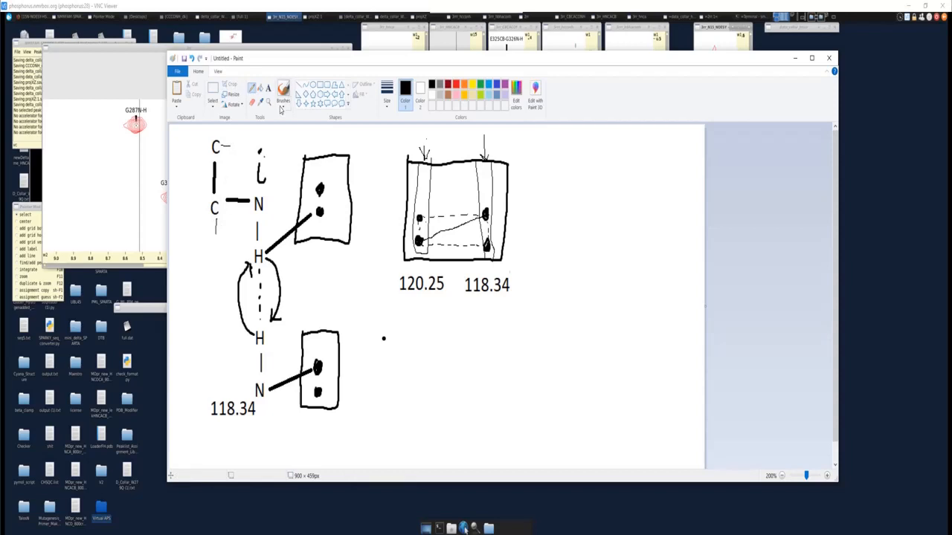
pyautogui.moveTo(215, 248); pyautogui.dragTo(225, 261)
pyautogui.moveTo(235, 140)
pyautogui.mouseDown()
pyautogui.moveTo(235, 156)
pyautogui.moveTo(246, 147)
pyautogui.moveTo(247, 158)
pyautogui.mouseUp()
pyautogui.click(283, 91)
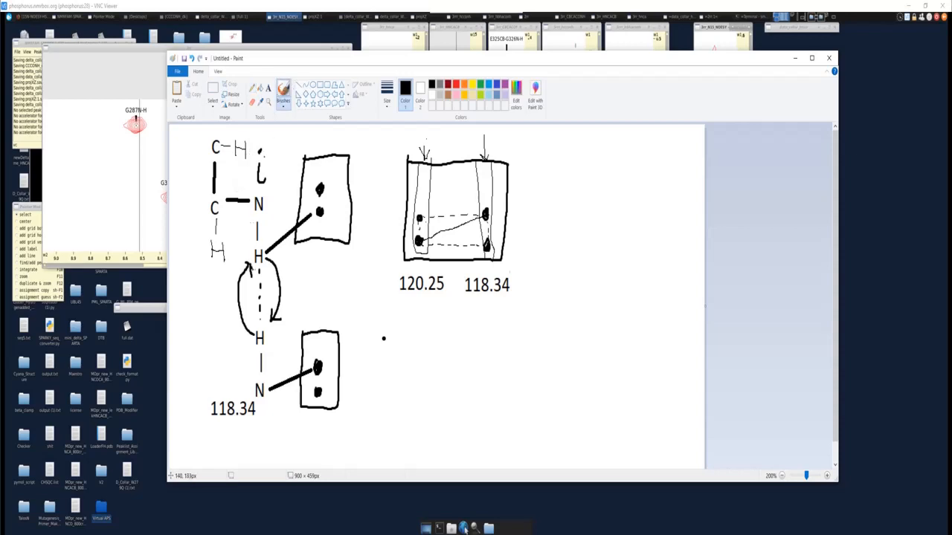
pyautogui.moveTo(253, 254)
pyautogui.mouseDown()
pyautogui.moveTo(212, 272)
pyautogui.moveTo(255, 254)
pyautogui.moveTo(237, 188)
pyautogui.moveTo(245, 159)
pyautogui.moveTo(238, 163)
pyautogui.moveTo(250, 167)
pyautogui.mouseUp()
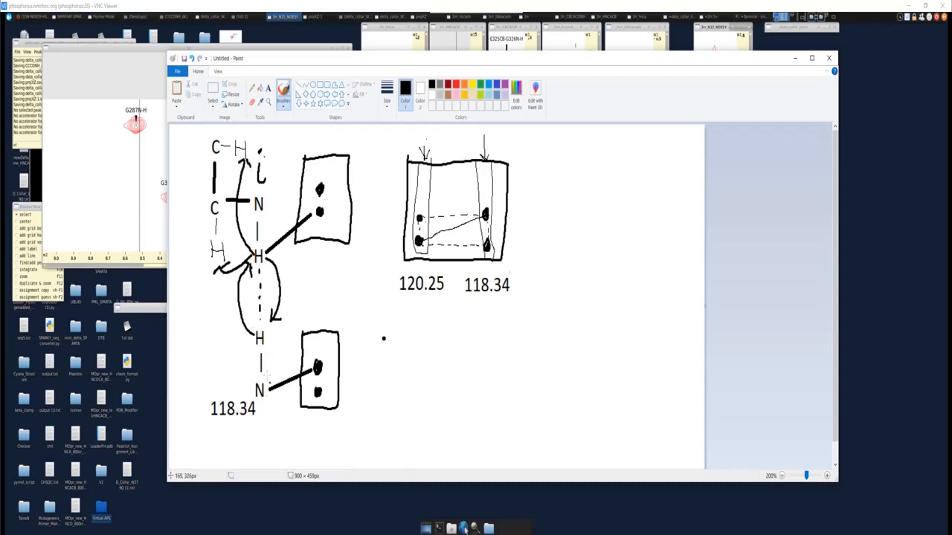
# Sketch a C with a bonded H beside the lower N, and draw an arrow from the upper amide H to that hydrogen
pyautogui.moveTo(255, 391)
pyautogui.mouseDown()
pyautogui.moveTo(225, 390)
pyautogui.moveTo(234, 395)
pyautogui.moveTo(228, 386)
pyautogui.mouseUp()
pyautogui.moveTo(222, 345)
pyautogui.mouseDown()
pyautogui.moveTo(222, 364)
pyautogui.moveTo(235, 355)
pyautogui.moveTo(233, 364)
pyautogui.mouseUp()
pyautogui.moveTo(253, 249)
pyautogui.mouseDown()
pyautogui.moveTo(216, 329)
pyautogui.moveTo(235, 325)
pyautogui.mouseUp()
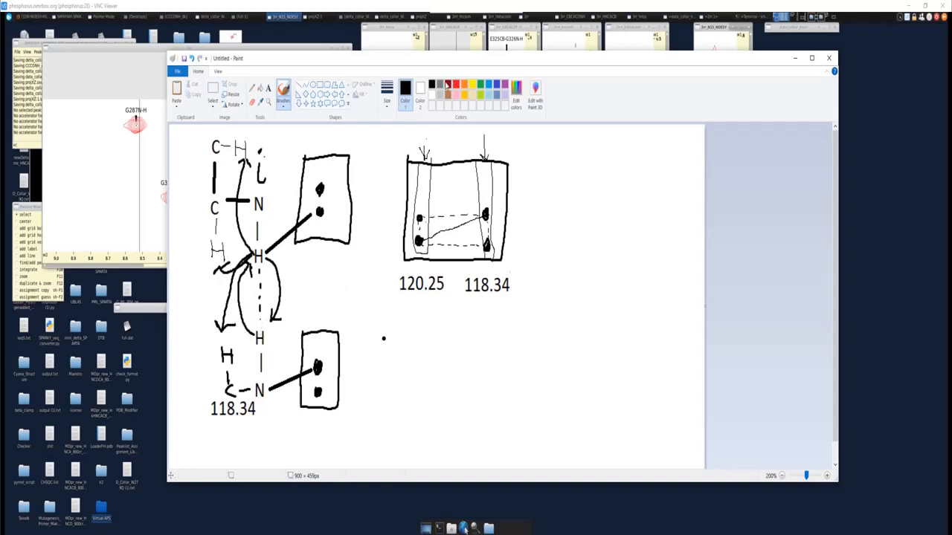
# Draw red arrows from the lower amide H to the hydrogens on the two upper carbons
pyautogui.rightClick(406, 92)
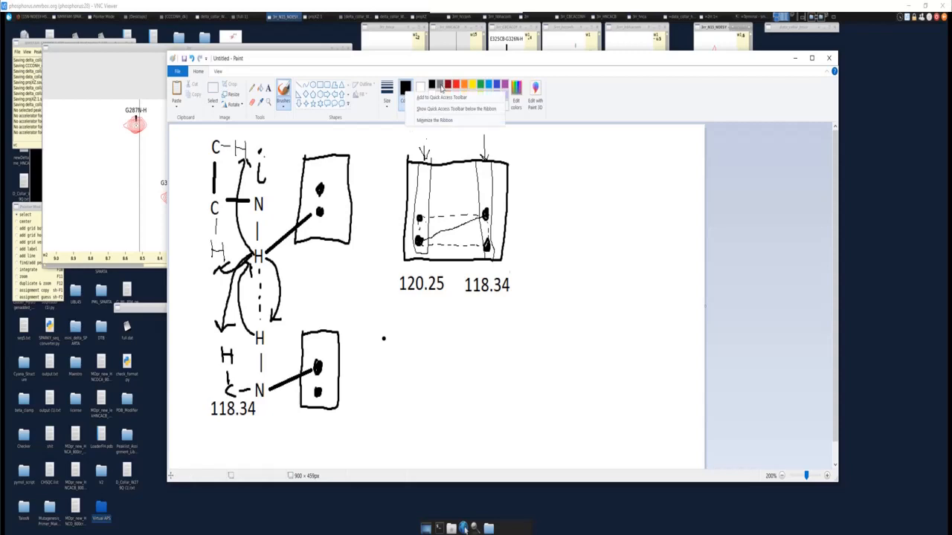
pyautogui.click(442, 88)
pyautogui.click(456, 84)
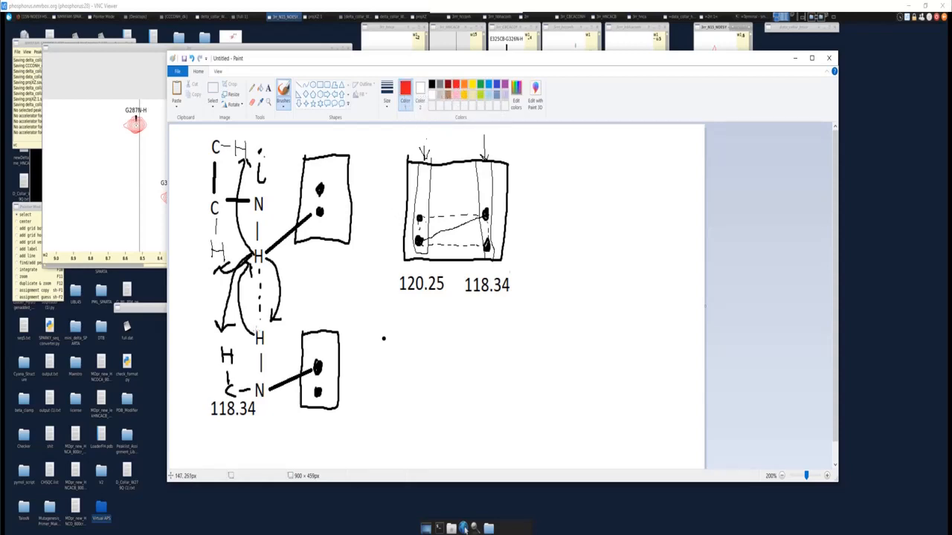
pyautogui.moveTo(257, 332); pyautogui.dragTo(230, 256)
pyautogui.moveTo(258, 327)
pyautogui.mouseDown()
pyautogui.moveTo(240, 260)
pyautogui.moveTo(235, 163)
pyautogui.moveTo(245, 169)
pyautogui.mouseUp()
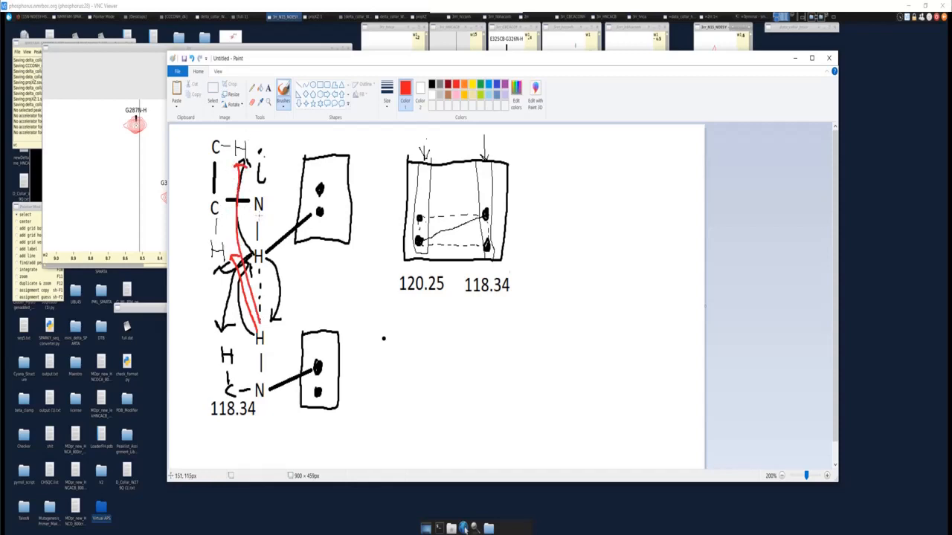
# Return to the NMR spectra, open the 2D spectrum's peak list at G326N-H, and centre the strips on E325N-H
pyautogui.click(795, 57)
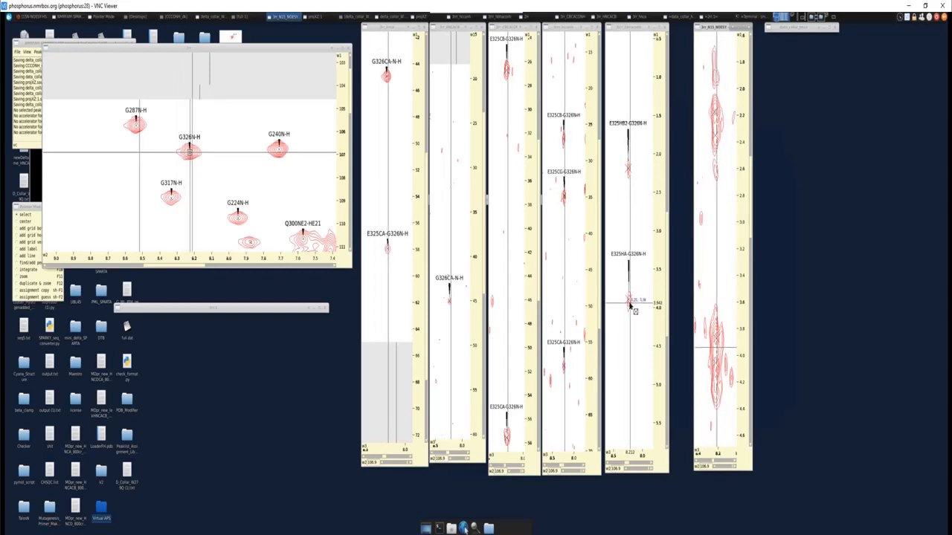
pyautogui.click(191, 154)
pyautogui.press('l')
pyautogui.press('t')
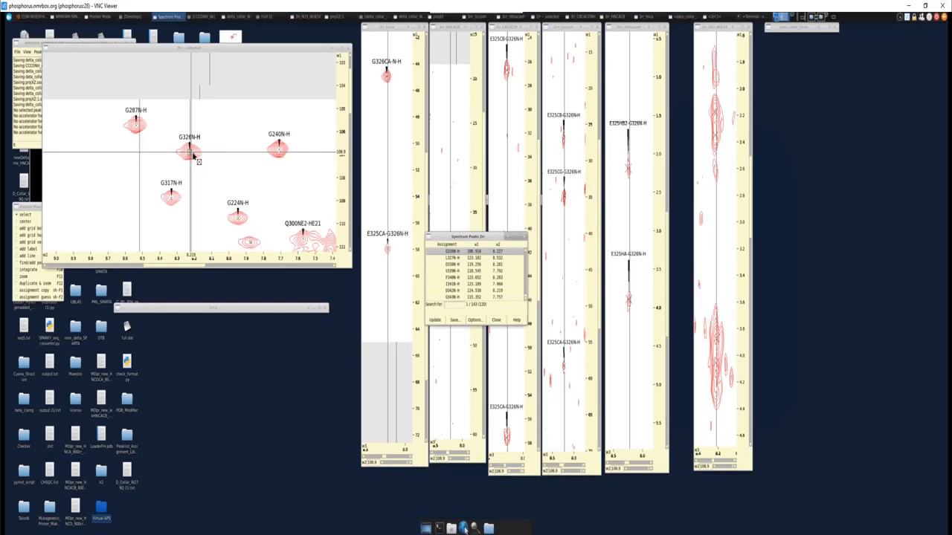
pyautogui.click(469, 285)
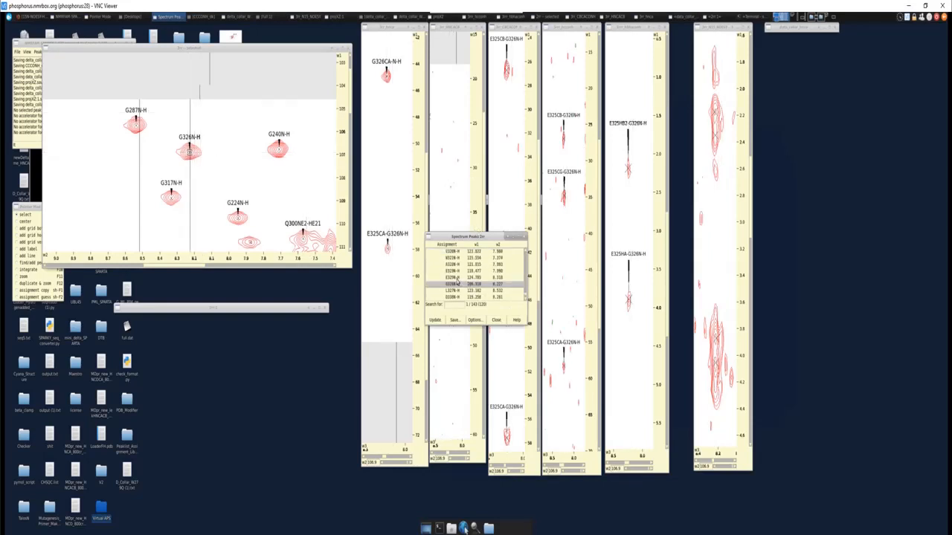
pyautogui.doubleClick(456, 279)
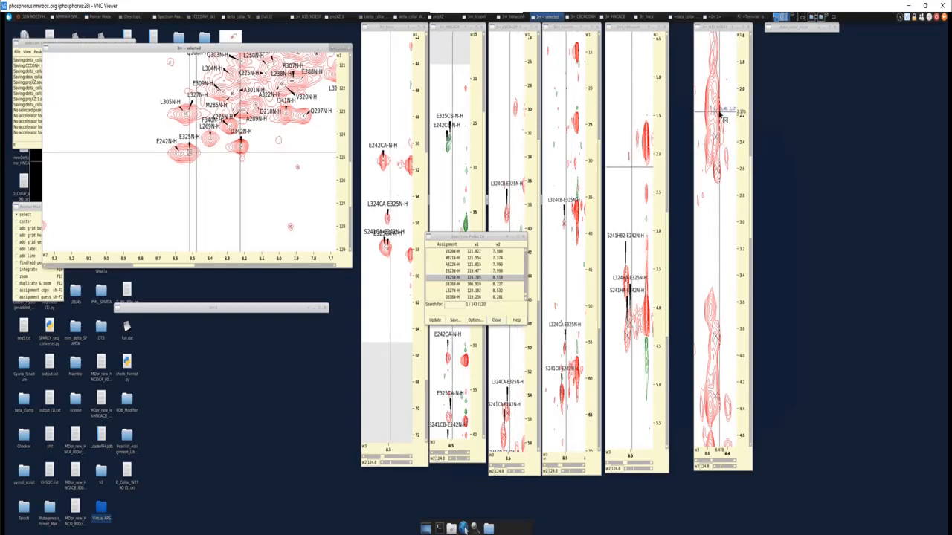
# Compare the aliphatic peaks of the 15N NOESY strips by alternating between G326N-H and E325N-H, finish on G326N-H, and close the peak list
pyautogui.doubleClick(459, 285)
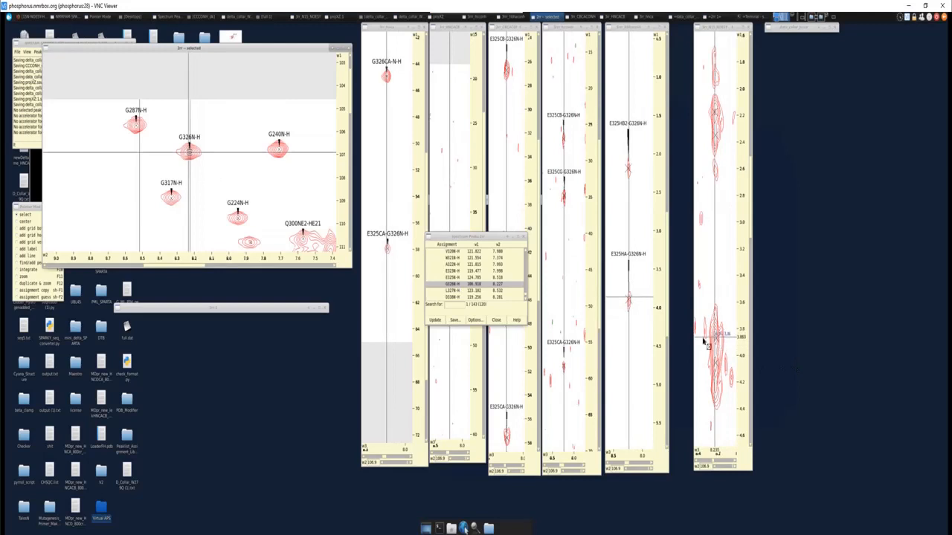
pyautogui.doubleClick(456, 278)
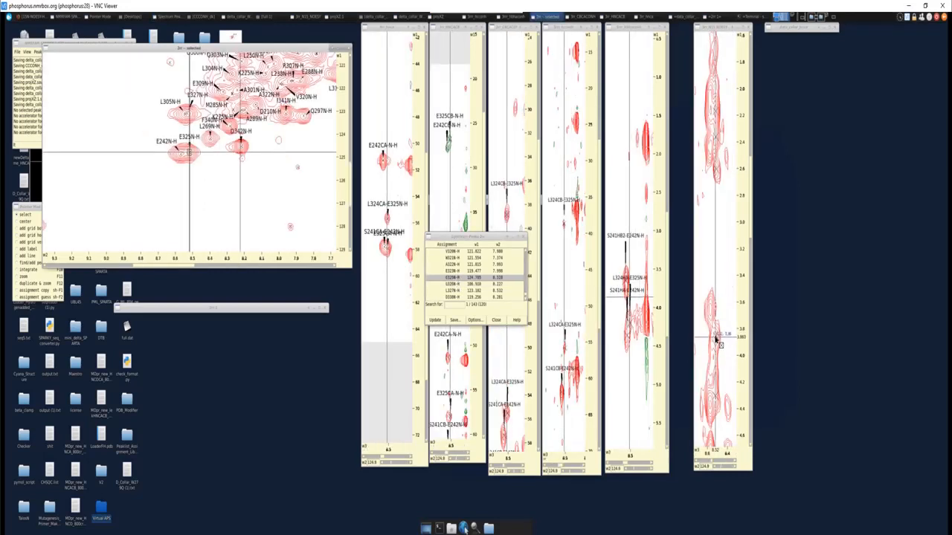
pyautogui.doubleClick(447, 284)
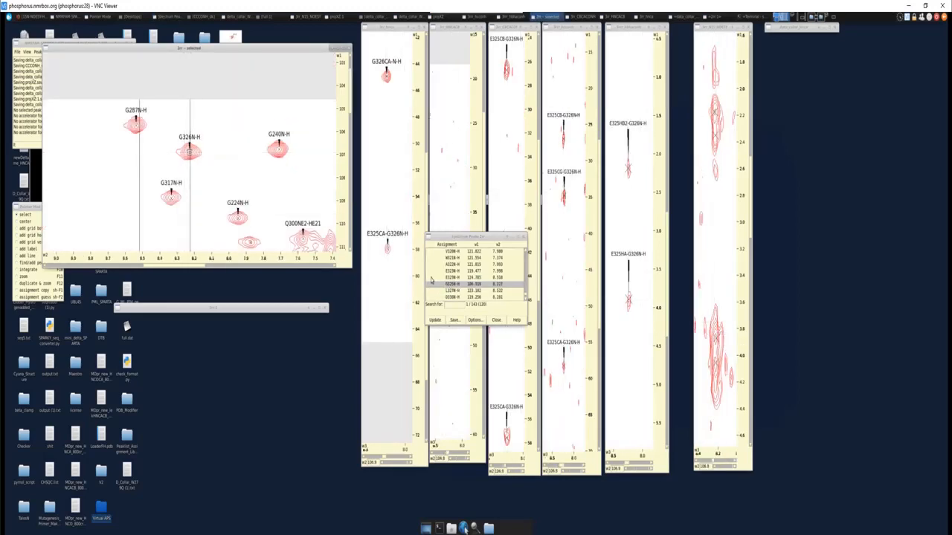
pyautogui.doubleClick(450, 277)
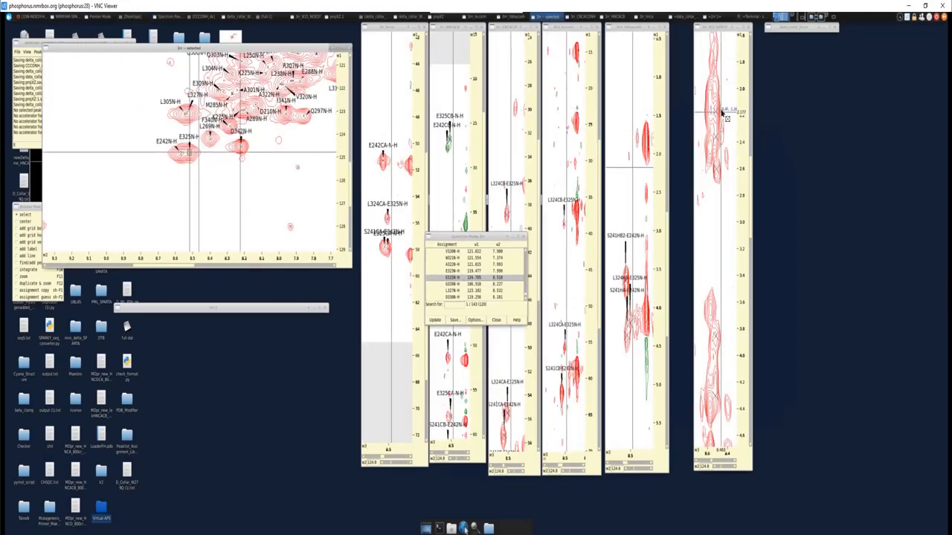
pyautogui.doubleClick(450, 284)
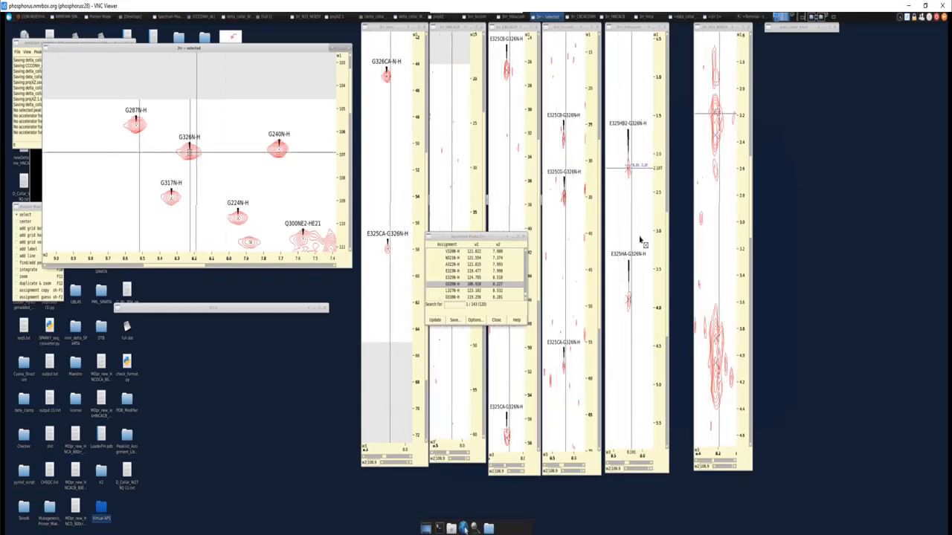
pyautogui.click(457, 277)
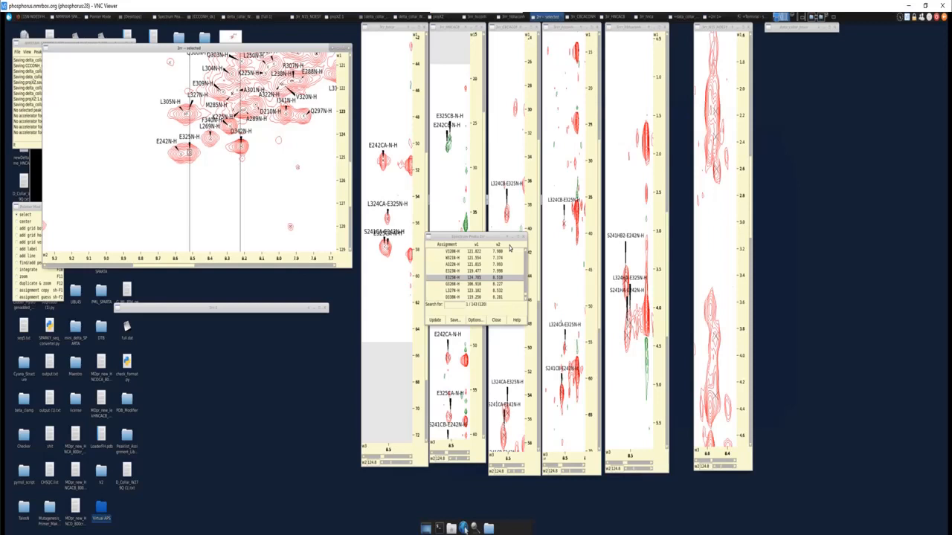
pyautogui.doubleClick(454, 284)
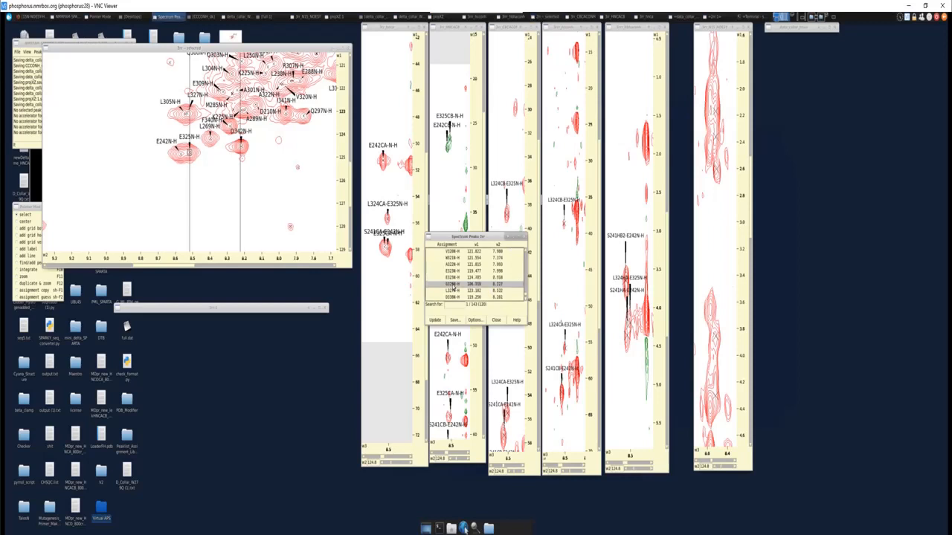
pyautogui.click(496, 320)
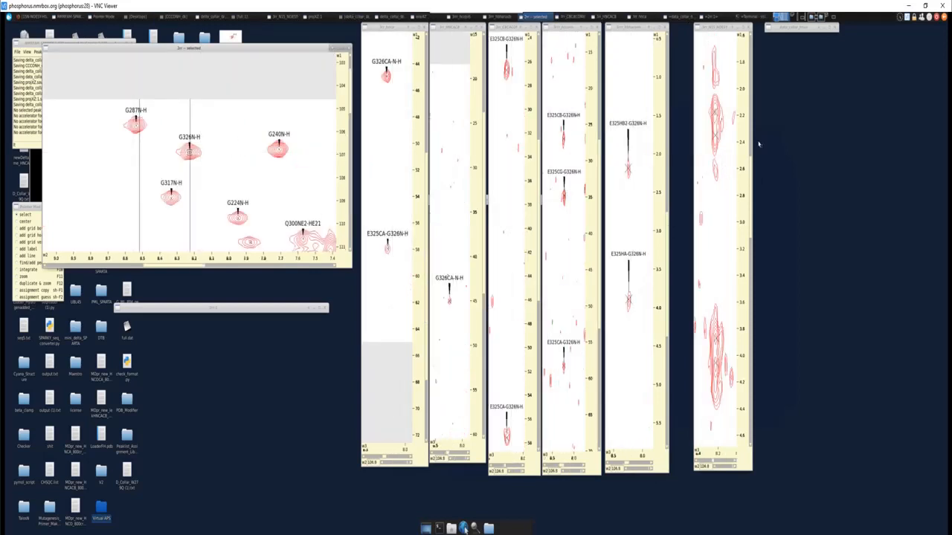
# Bring G326's 15N NOESY strip from the aliphatic region to the amide proton region
pyautogui.scroll(3, 751, 145)
pyautogui.scroll(-5, 752, 146)
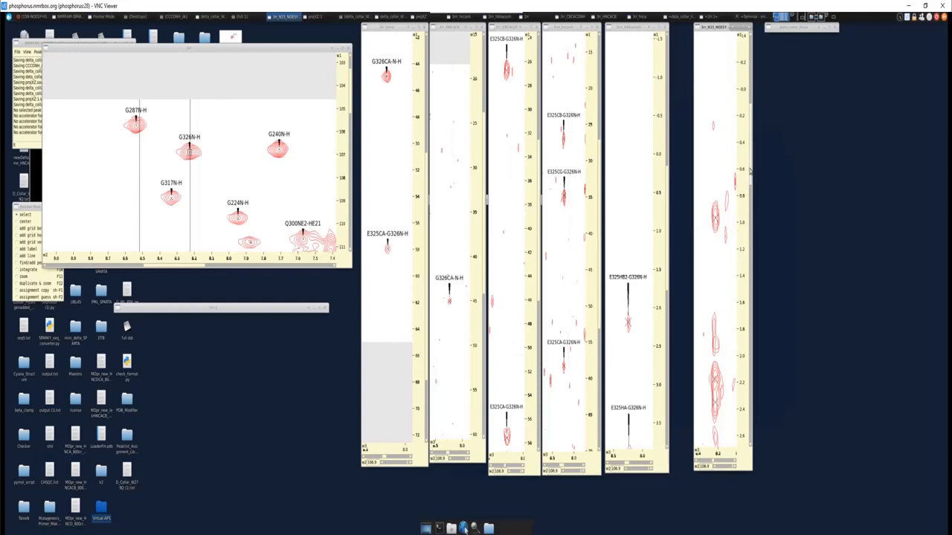
pyautogui.scroll(-5, 751, 241)
pyautogui.scroll(-8, 751, 241)
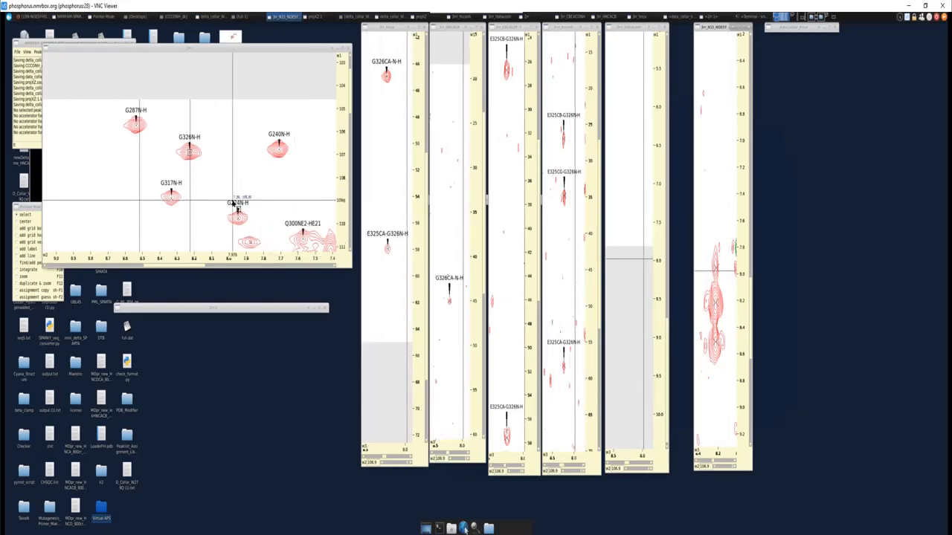
# Reopen the 2D peak list from G326N-H, centre the spectra on Q303N-H, and view its crowded surroundings in the 2D spectrum close up
pyautogui.click(191, 152)
pyautogui.press('l')
pyautogui.press('t')
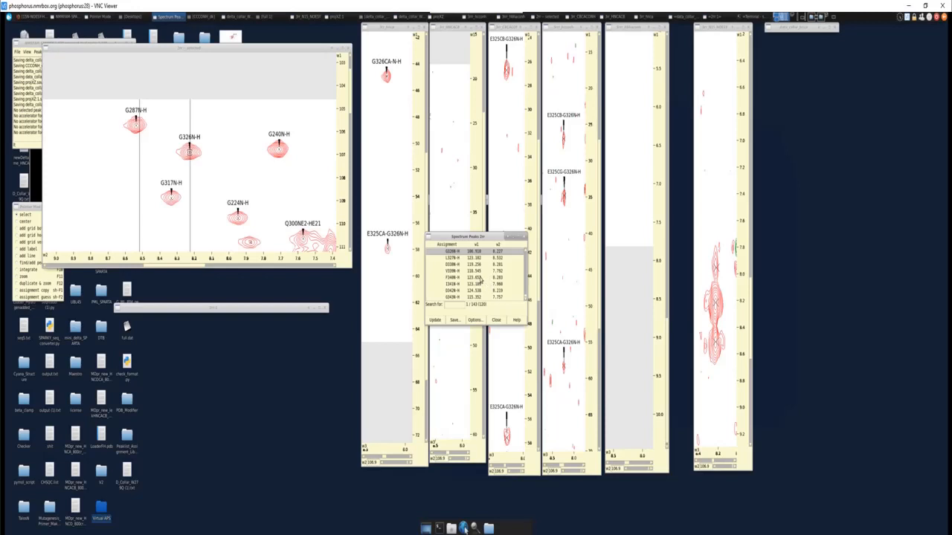
pyautogui.scroll(1, 482, 281)
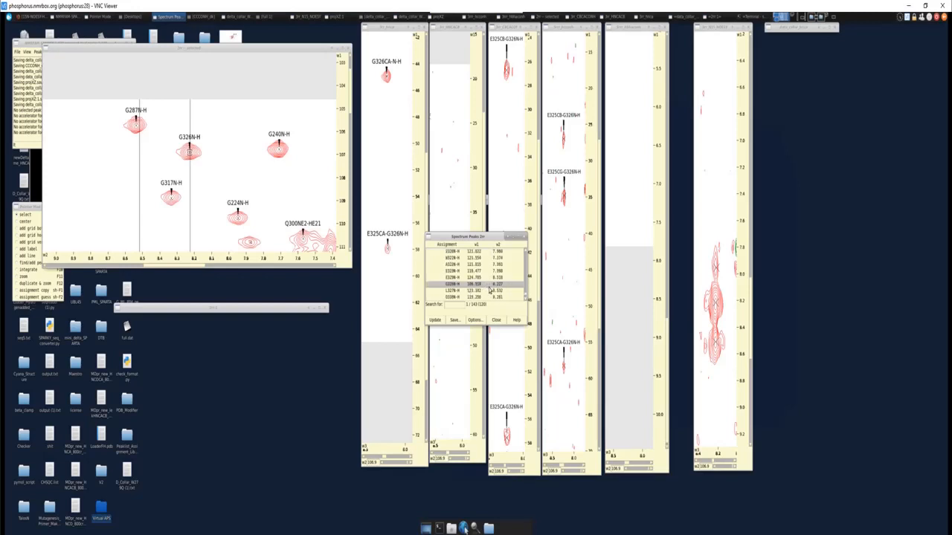
pyautogui.scroll(3, 466, 274)
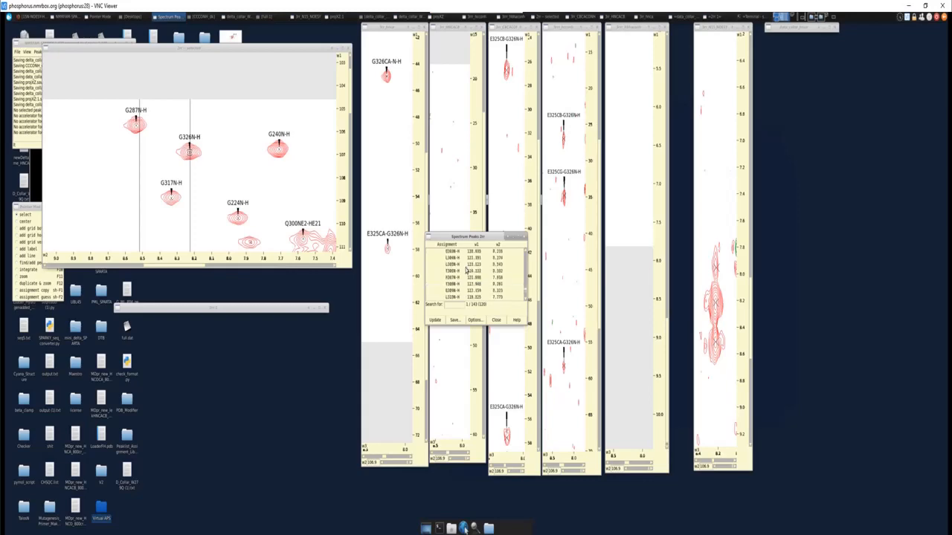
pyautogui.doubleClick(458, 253)
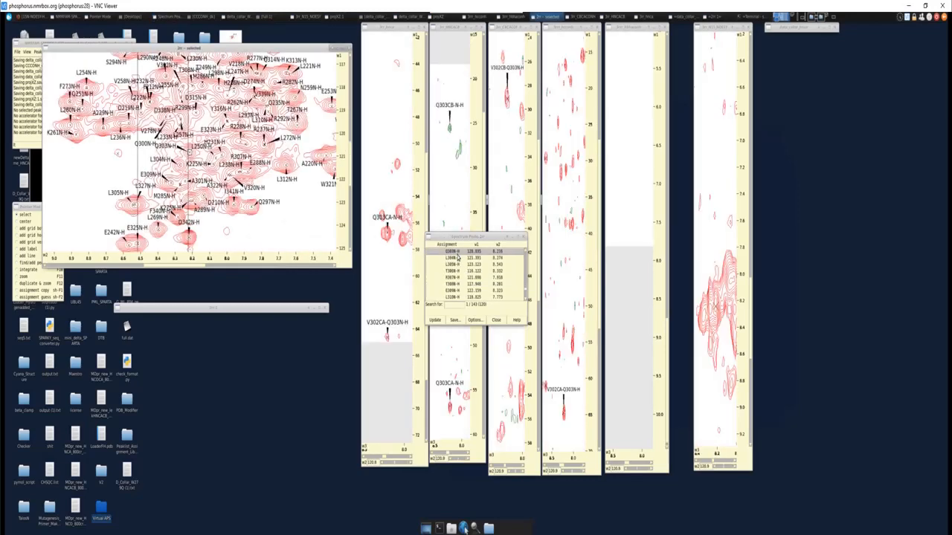
pyautogui.scroll(4, 199, 170)
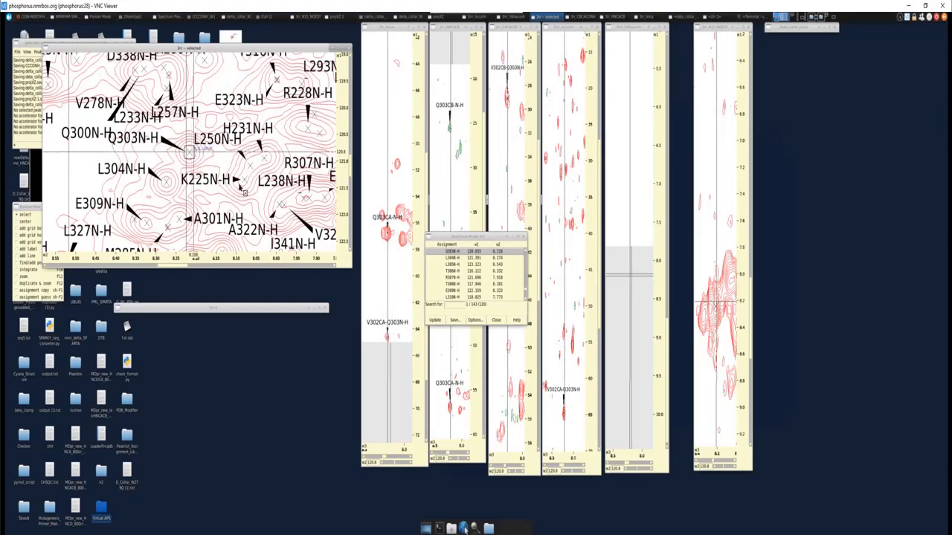
# Examine the amide region of the 15N NOESY strips for T306N-H, F340N-H and M285N-H in turn
pyautogui.click(455, 271)
pyautogui.doubleClick(455, 271)
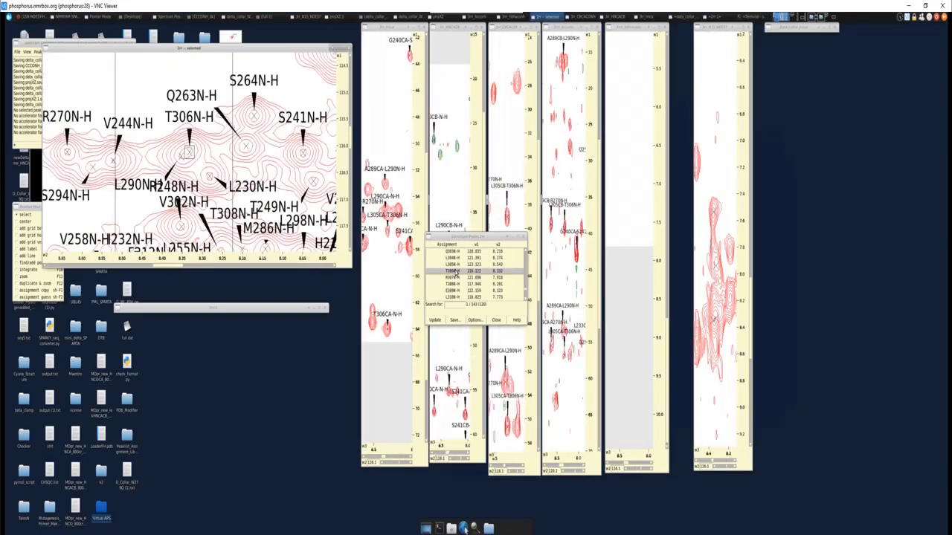
pyautogui.scroll(-8, 456, 274)
pyautogui.doubleClick(458, 277)
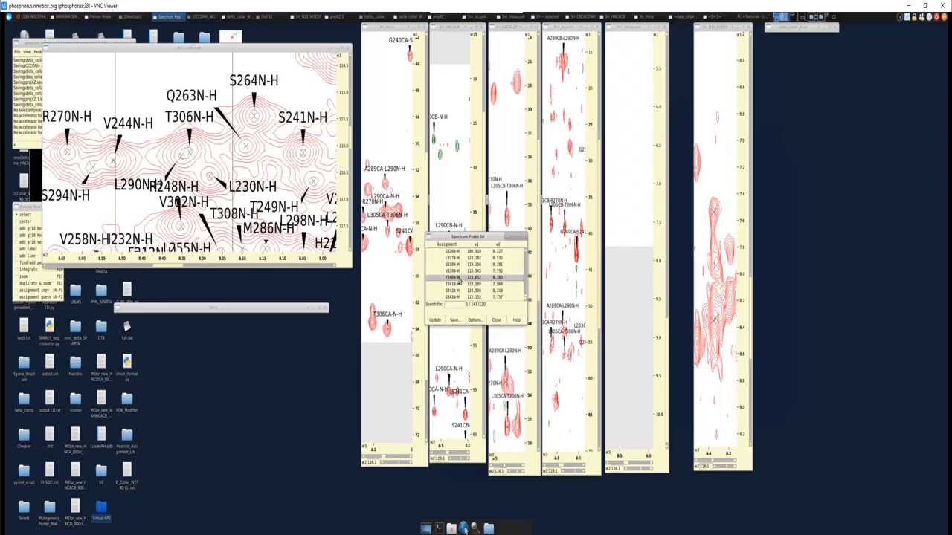
pyautogui.scroll(10, 458, 280)
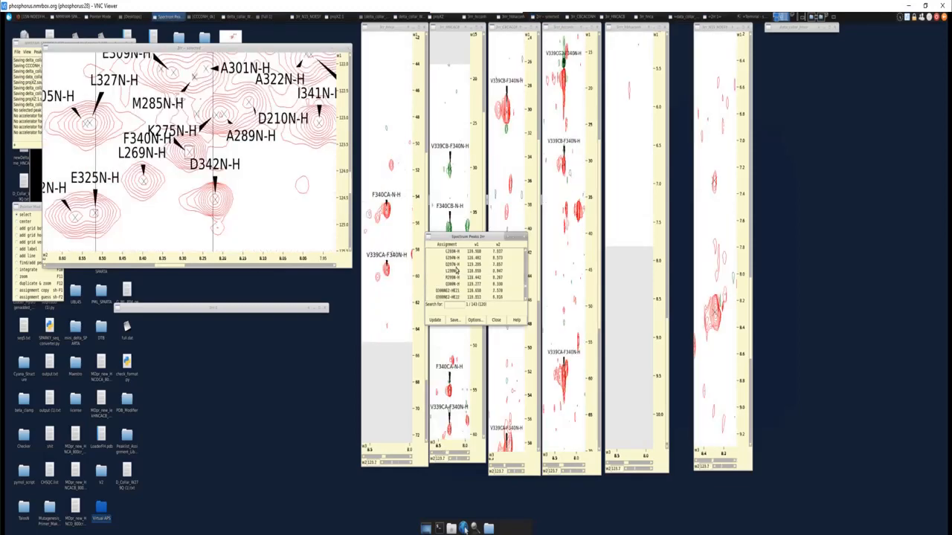
pyautogui.doubleClick(458, 285)
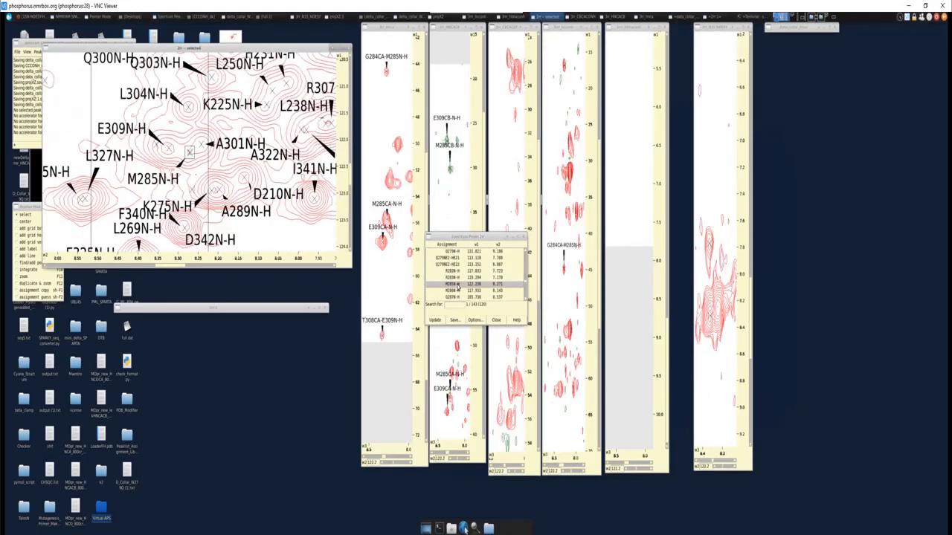
# Centre the spectra on L260N-H, and look through the peak list for amide shifts matching its 15N NOESY cross peak
pyautogui.scroll(3, 458, 285)
pyautogui.doubleClick(456, 264)
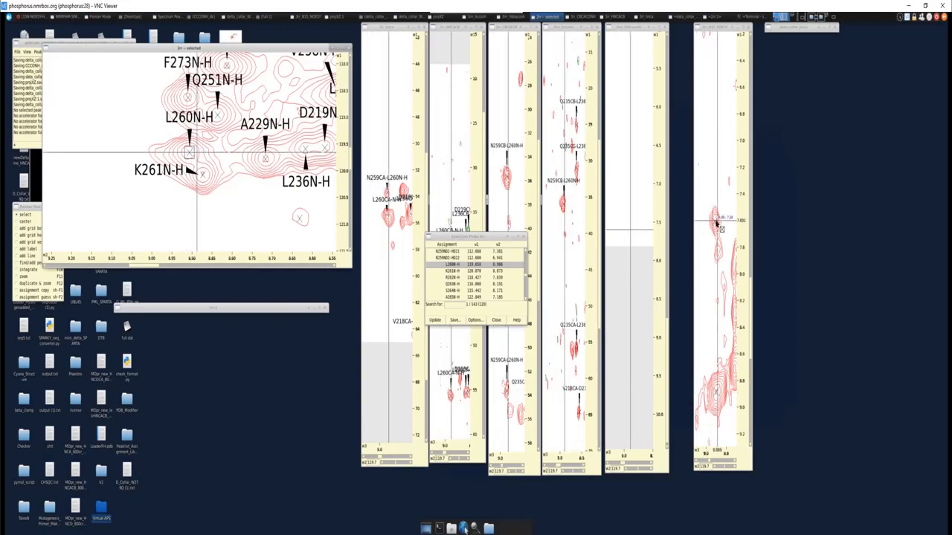
pyautogui.scroll(2, 463, 274)
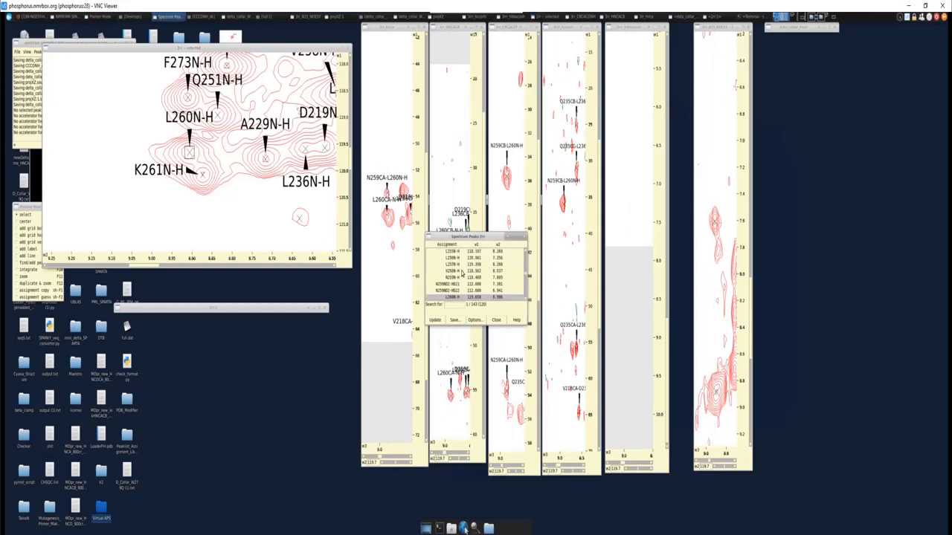
pyautogui.scroll(-2, 462, 274)
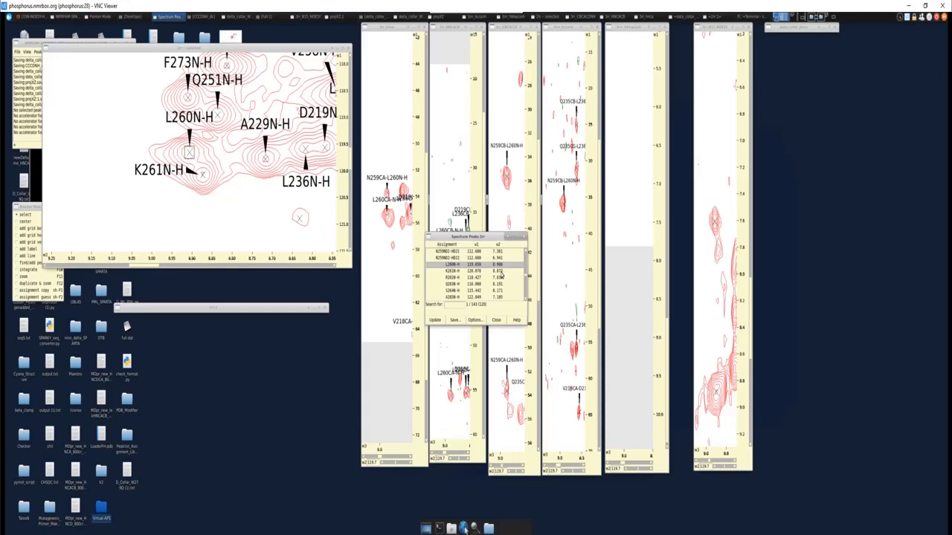
pyautogui.scroll(2, 502, 274)
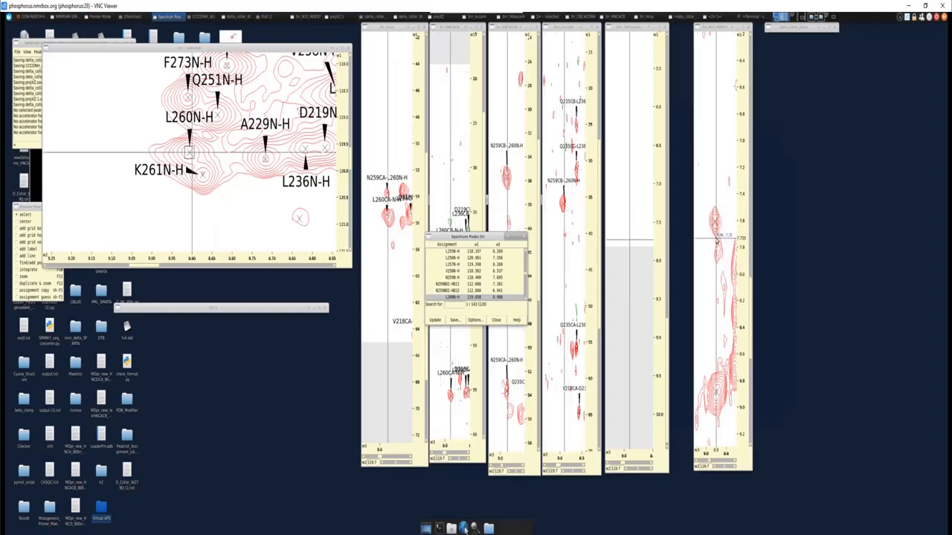
pyautogui.scroll(1, 470, 296)
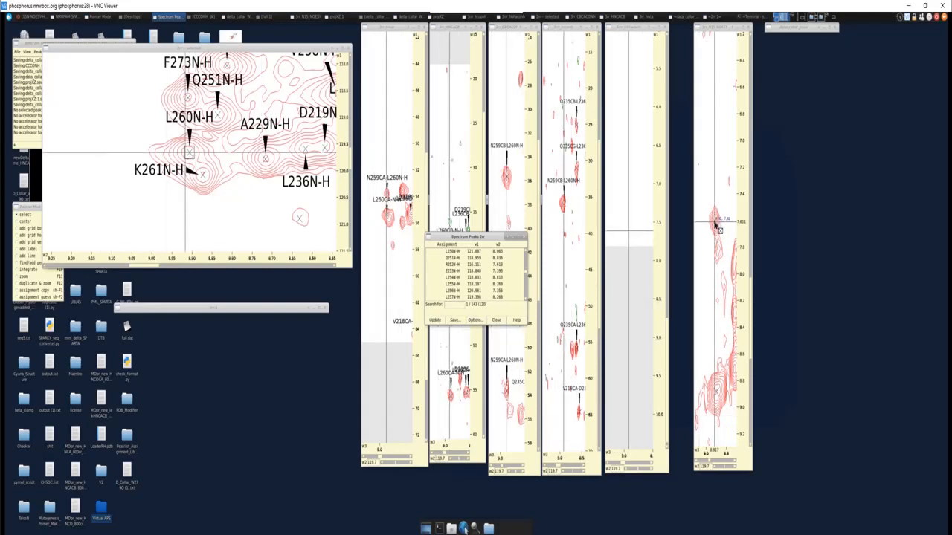
# Close the peak list and show a wider area around L260N-H in the 2D spectrum
pyautogui.click(496, 320)
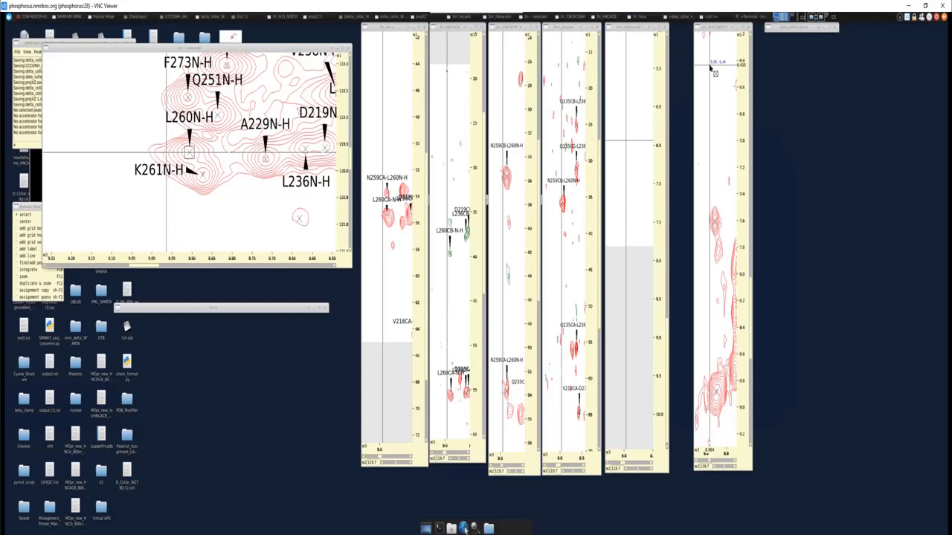
pyautogui.press('z')
pyautogui.press('o')
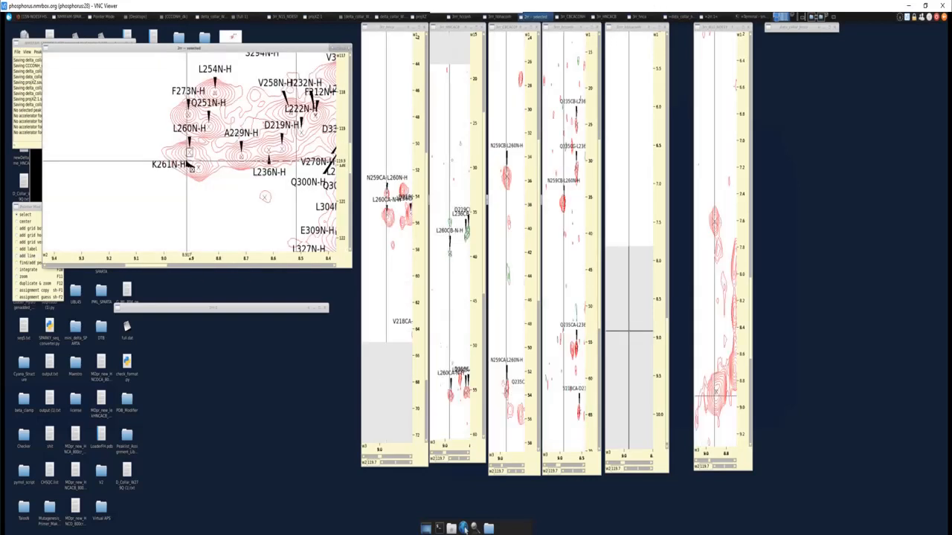